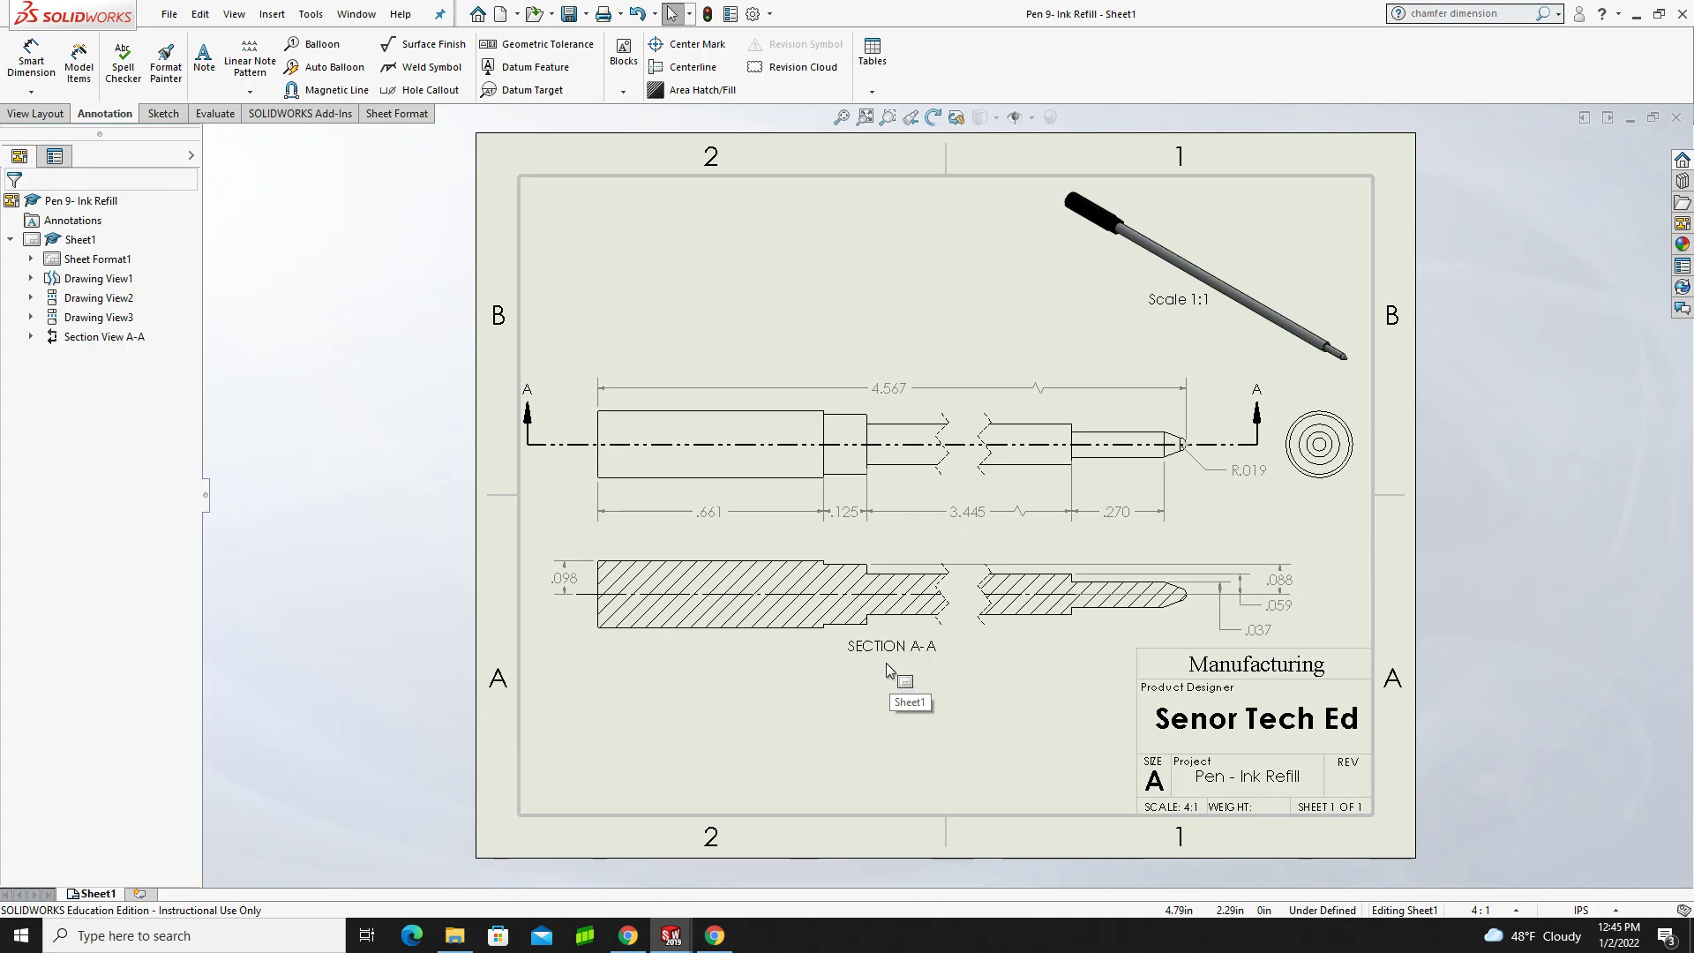
# - Create a new part document
pyautogui.click(167, 15)
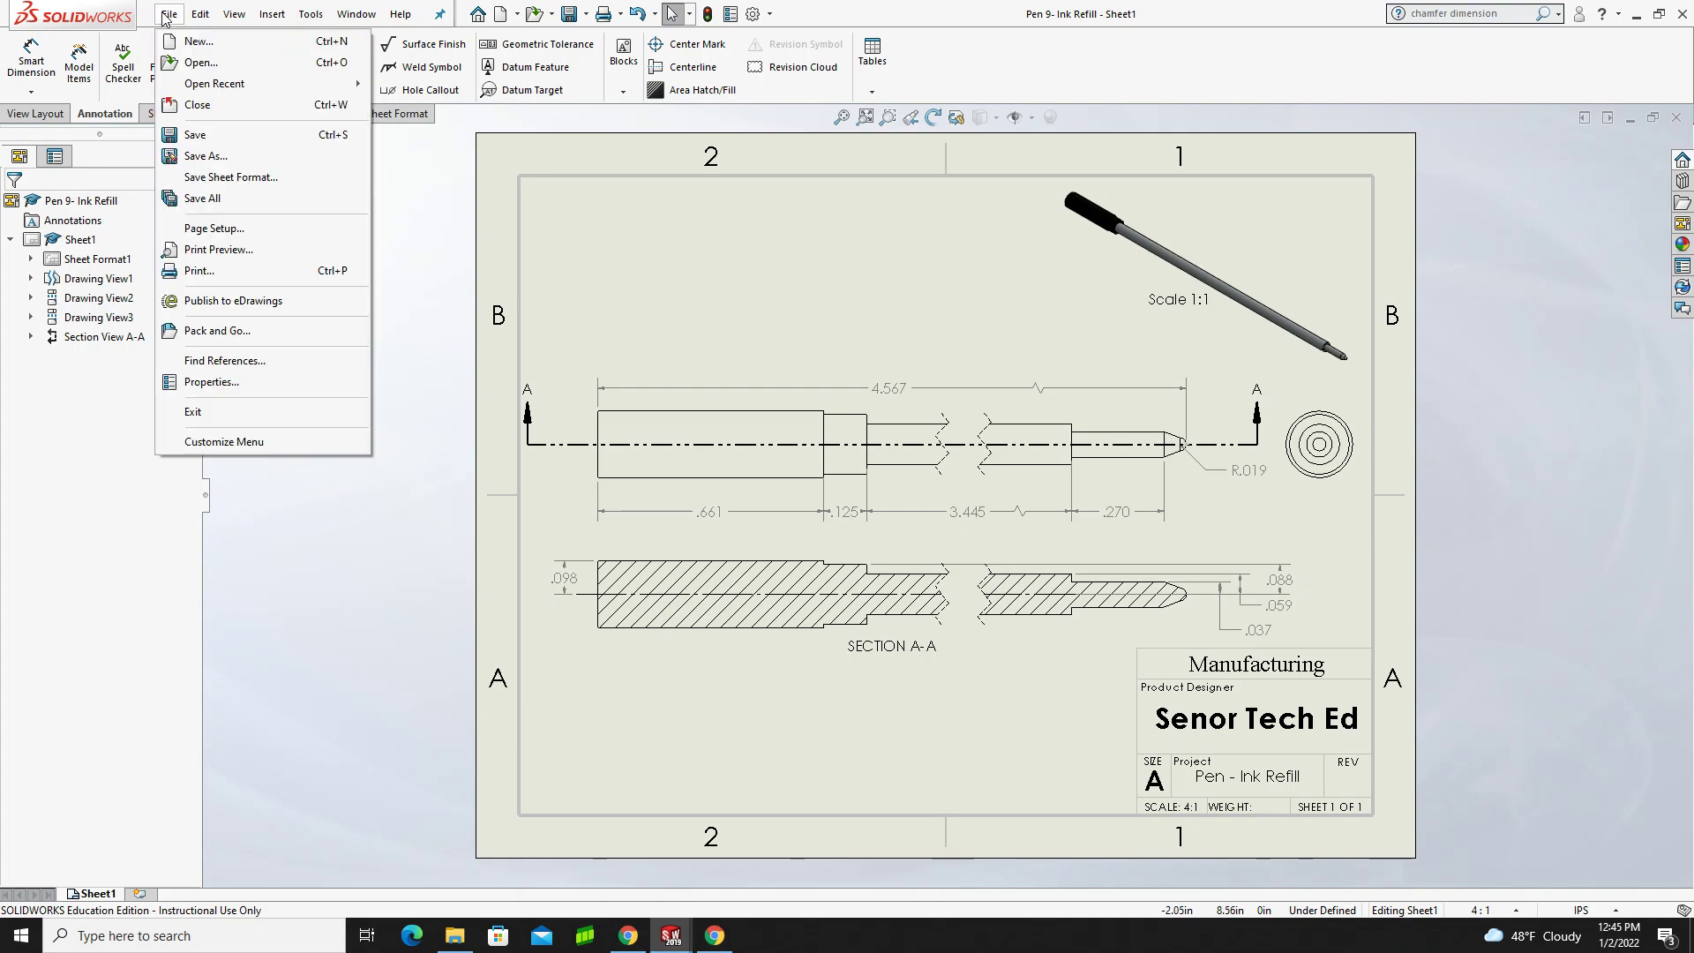
pyautogui.click(185, 40)
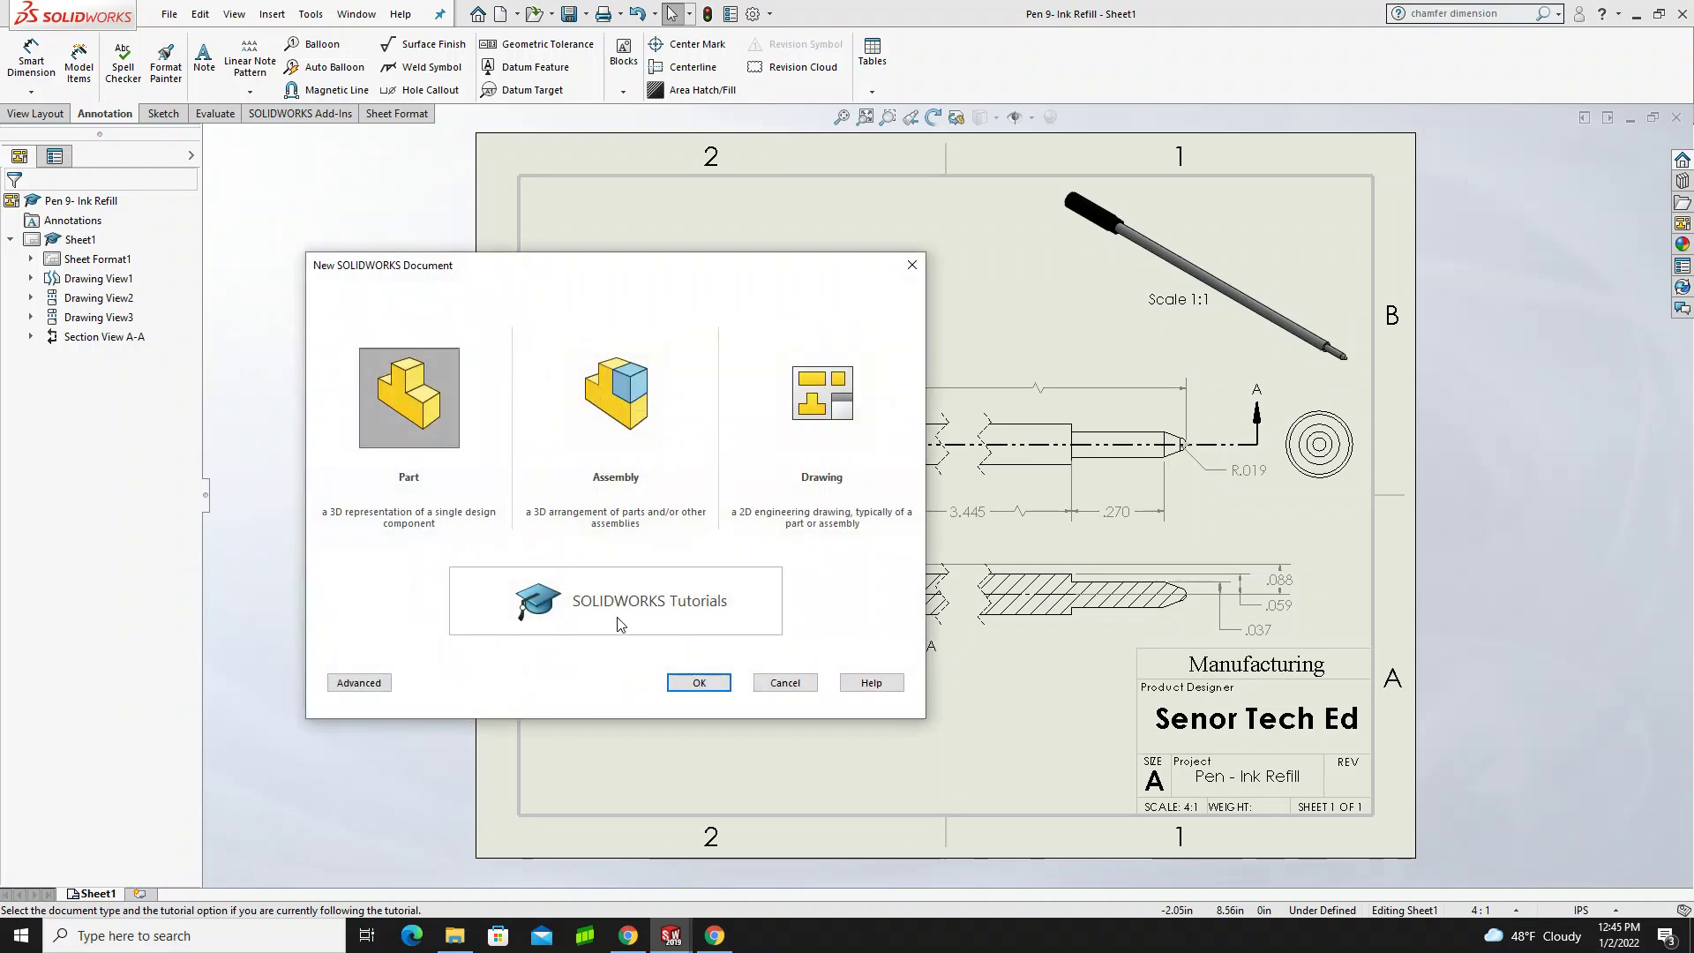
pyautogui.click(691, 685)
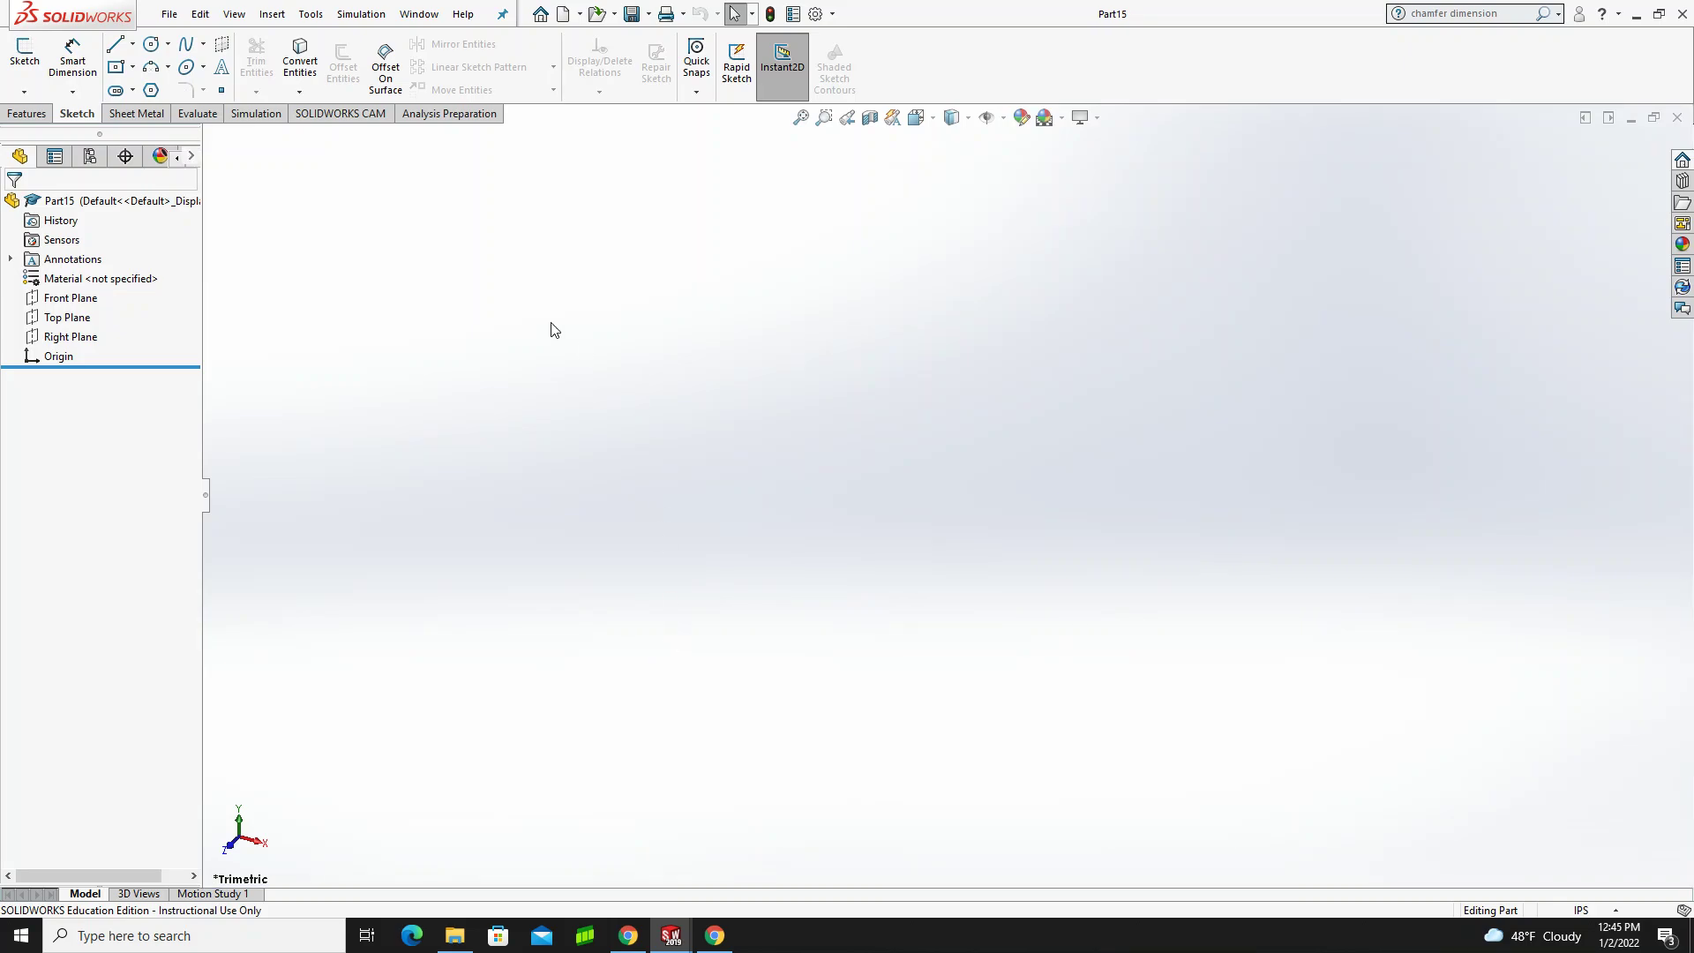
# - Set the part's primary dimension precision to three decimal places (.123) in its document properties
pyautogui.click(817, 14)
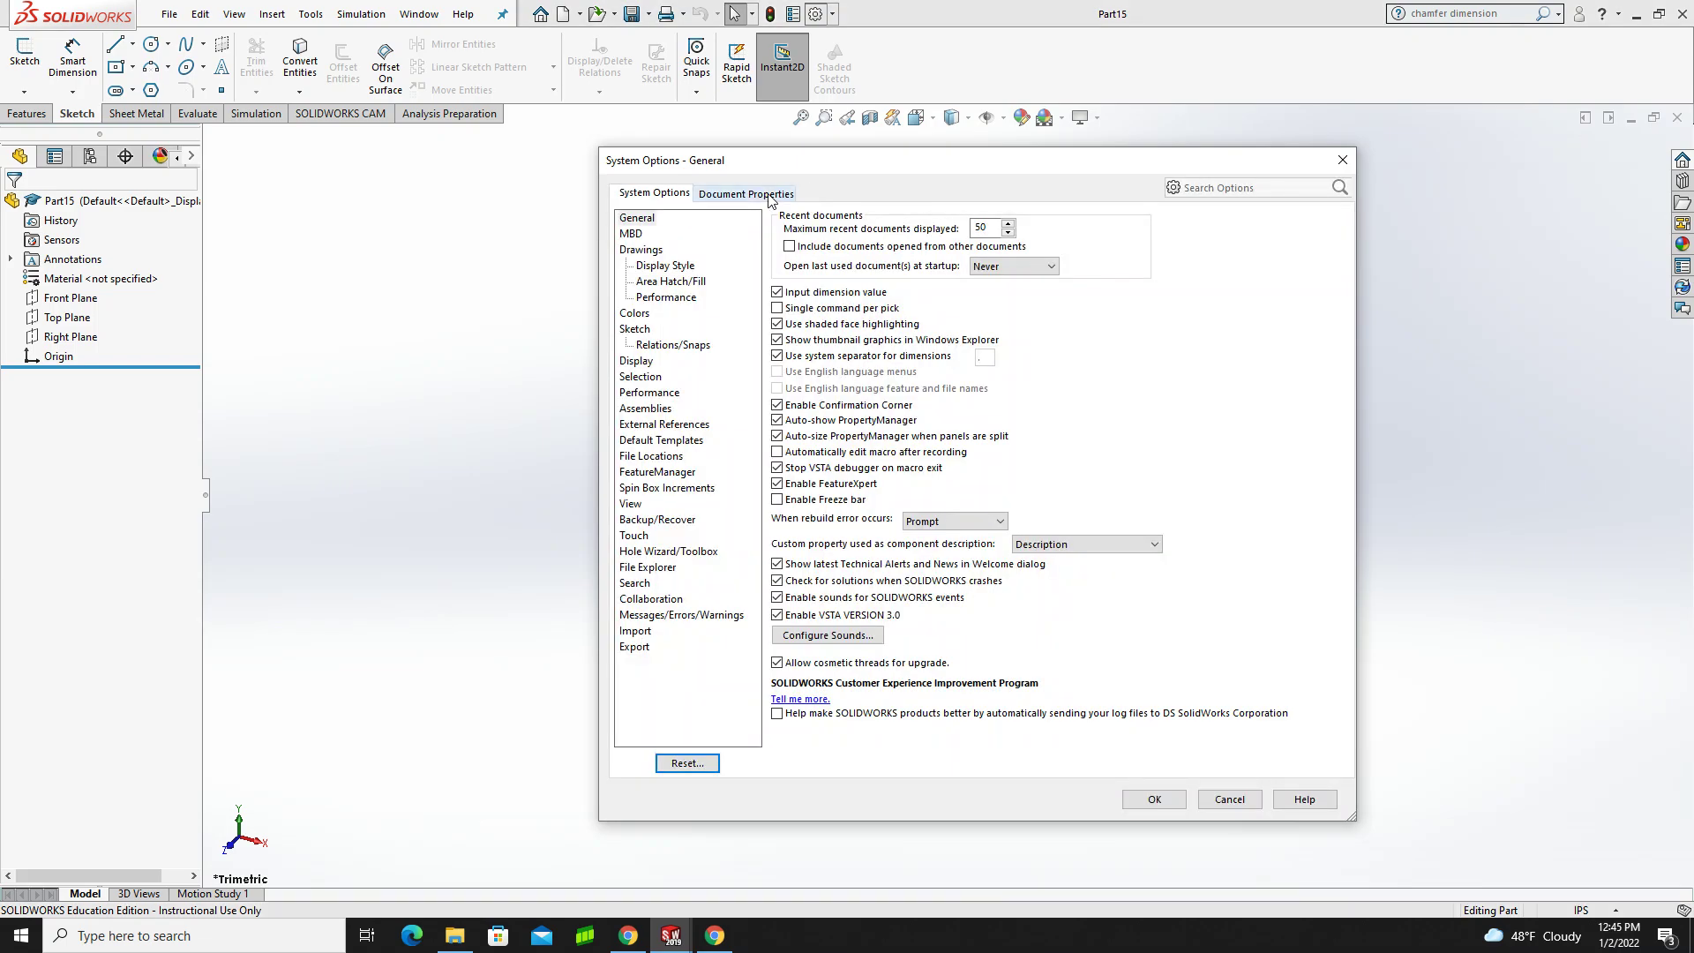
pyautogui.click(769, 196)
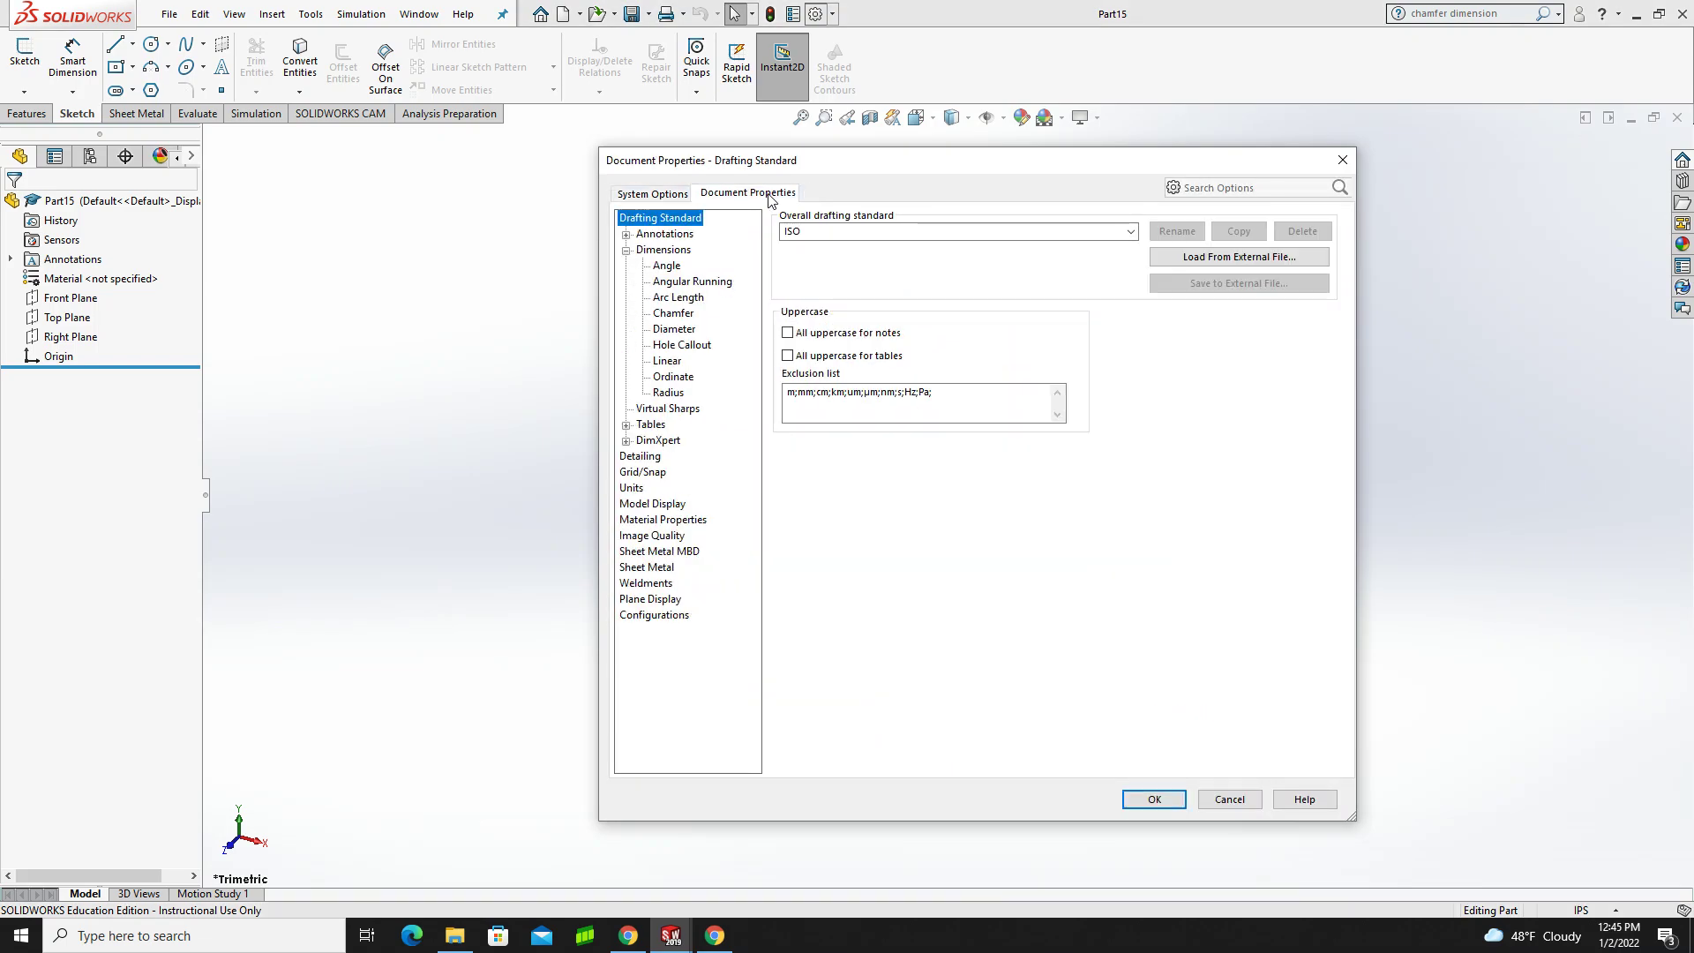
pyautogui.click(657, 252)
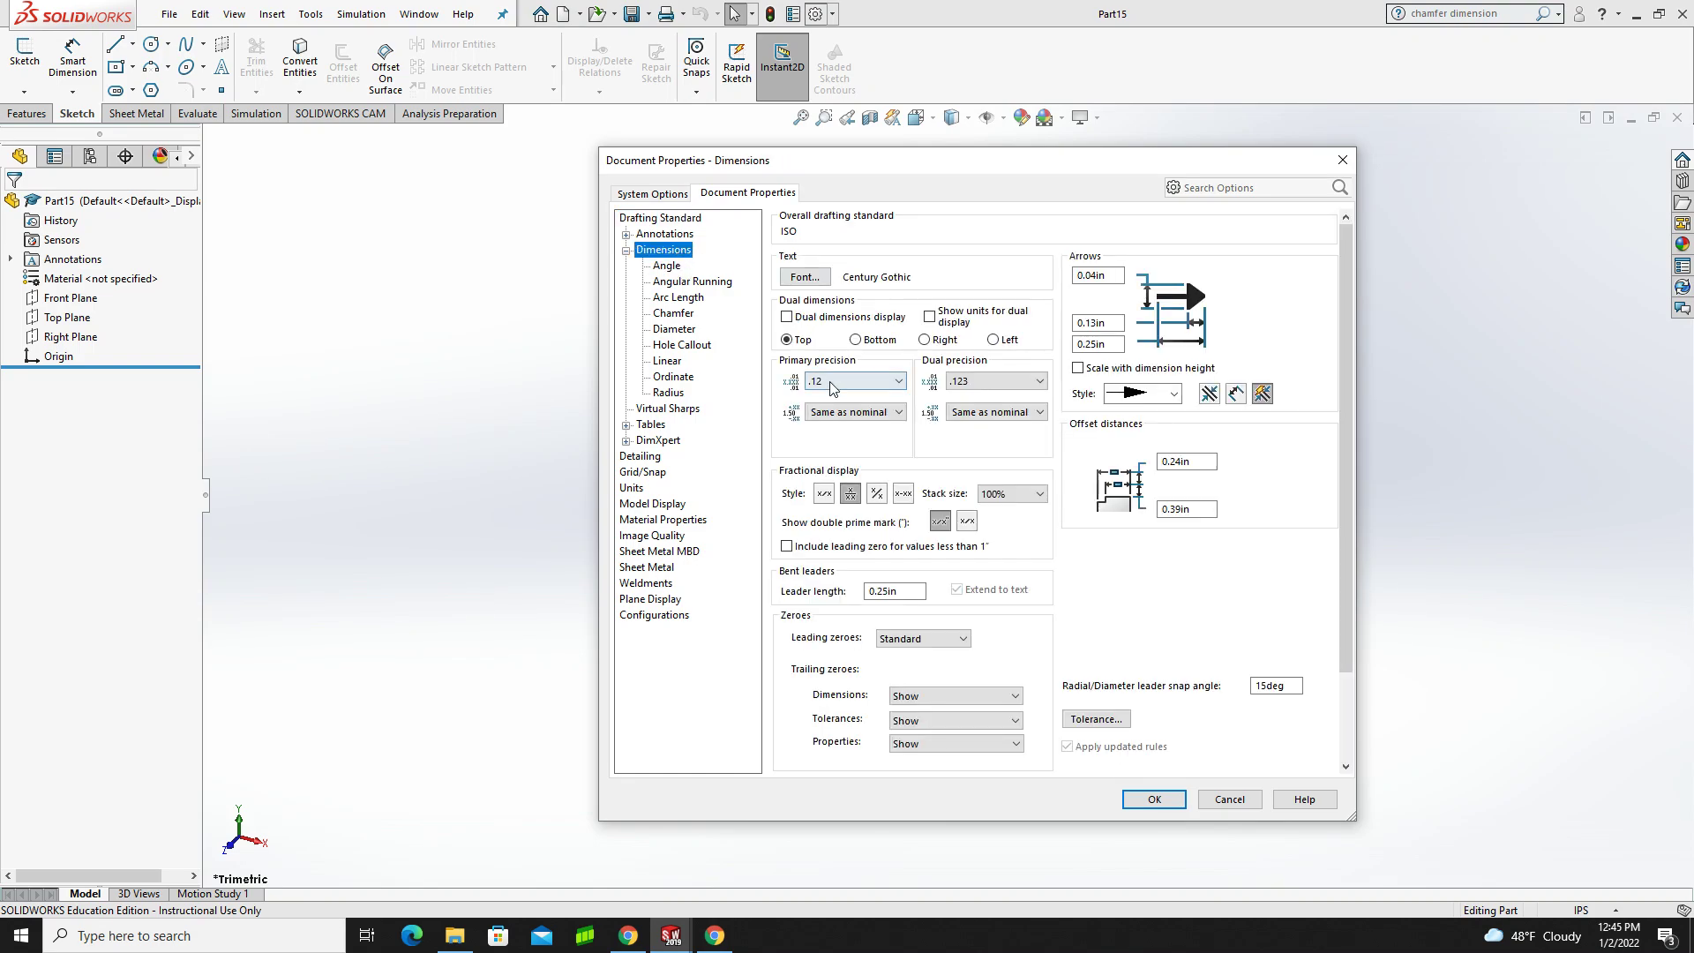
pyautogui.click(834, 381)
pyautogui.click(836, 431)
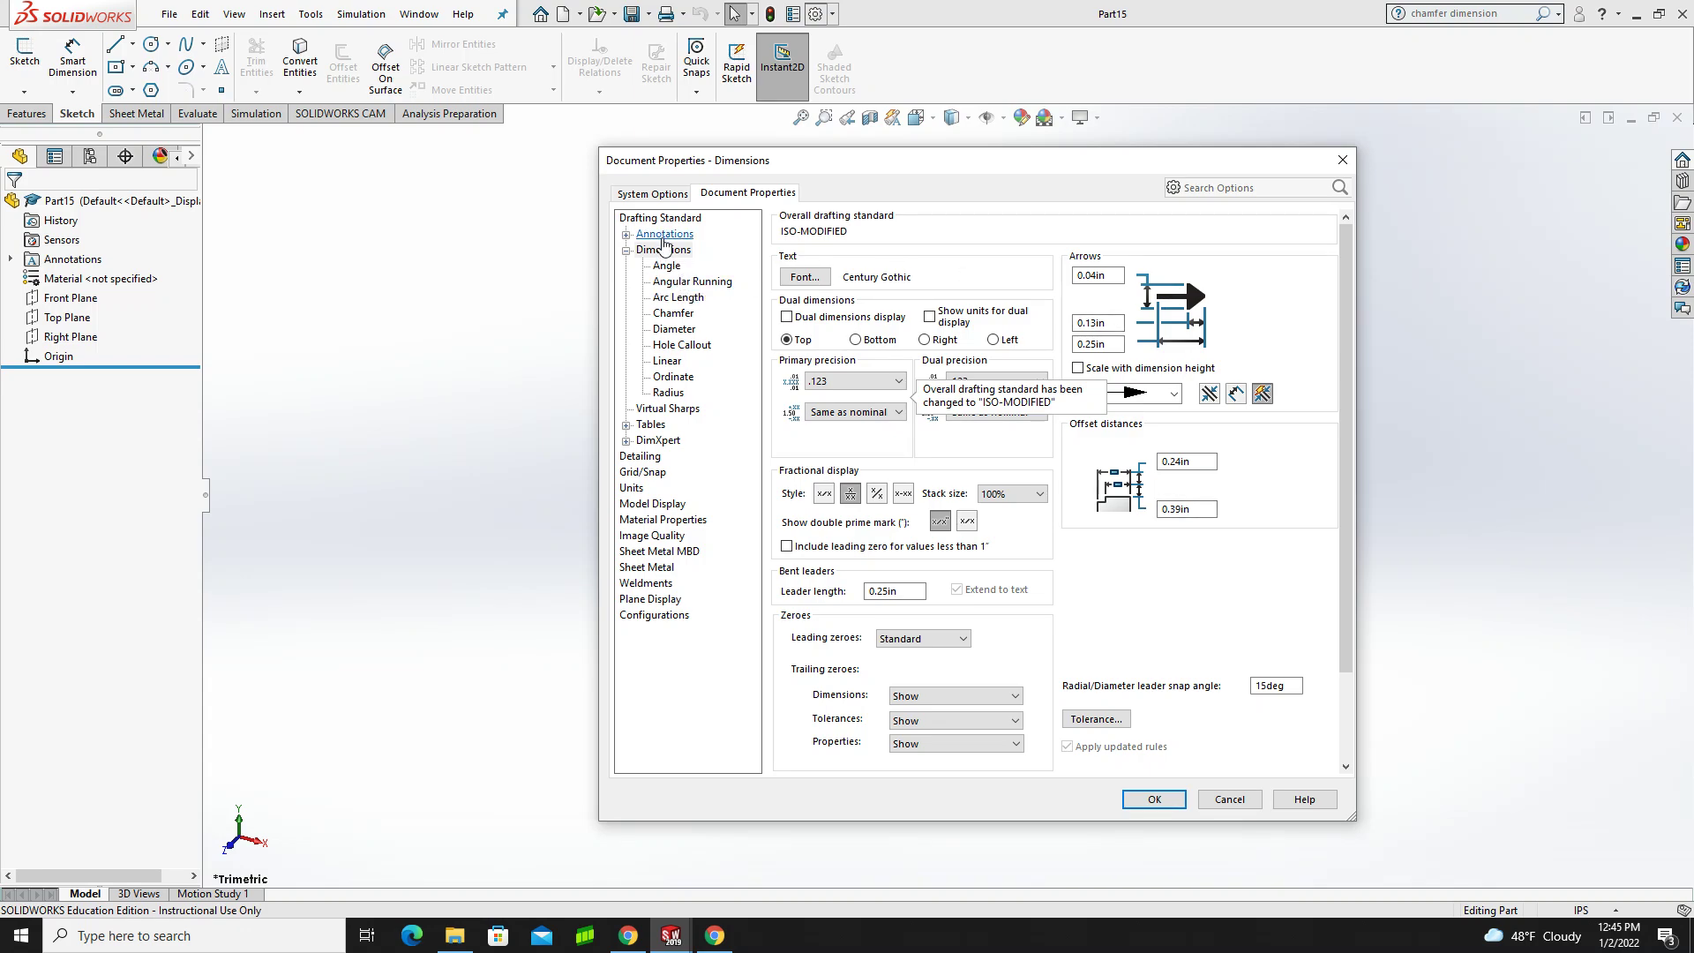
pyautogui.click(1158, 805)
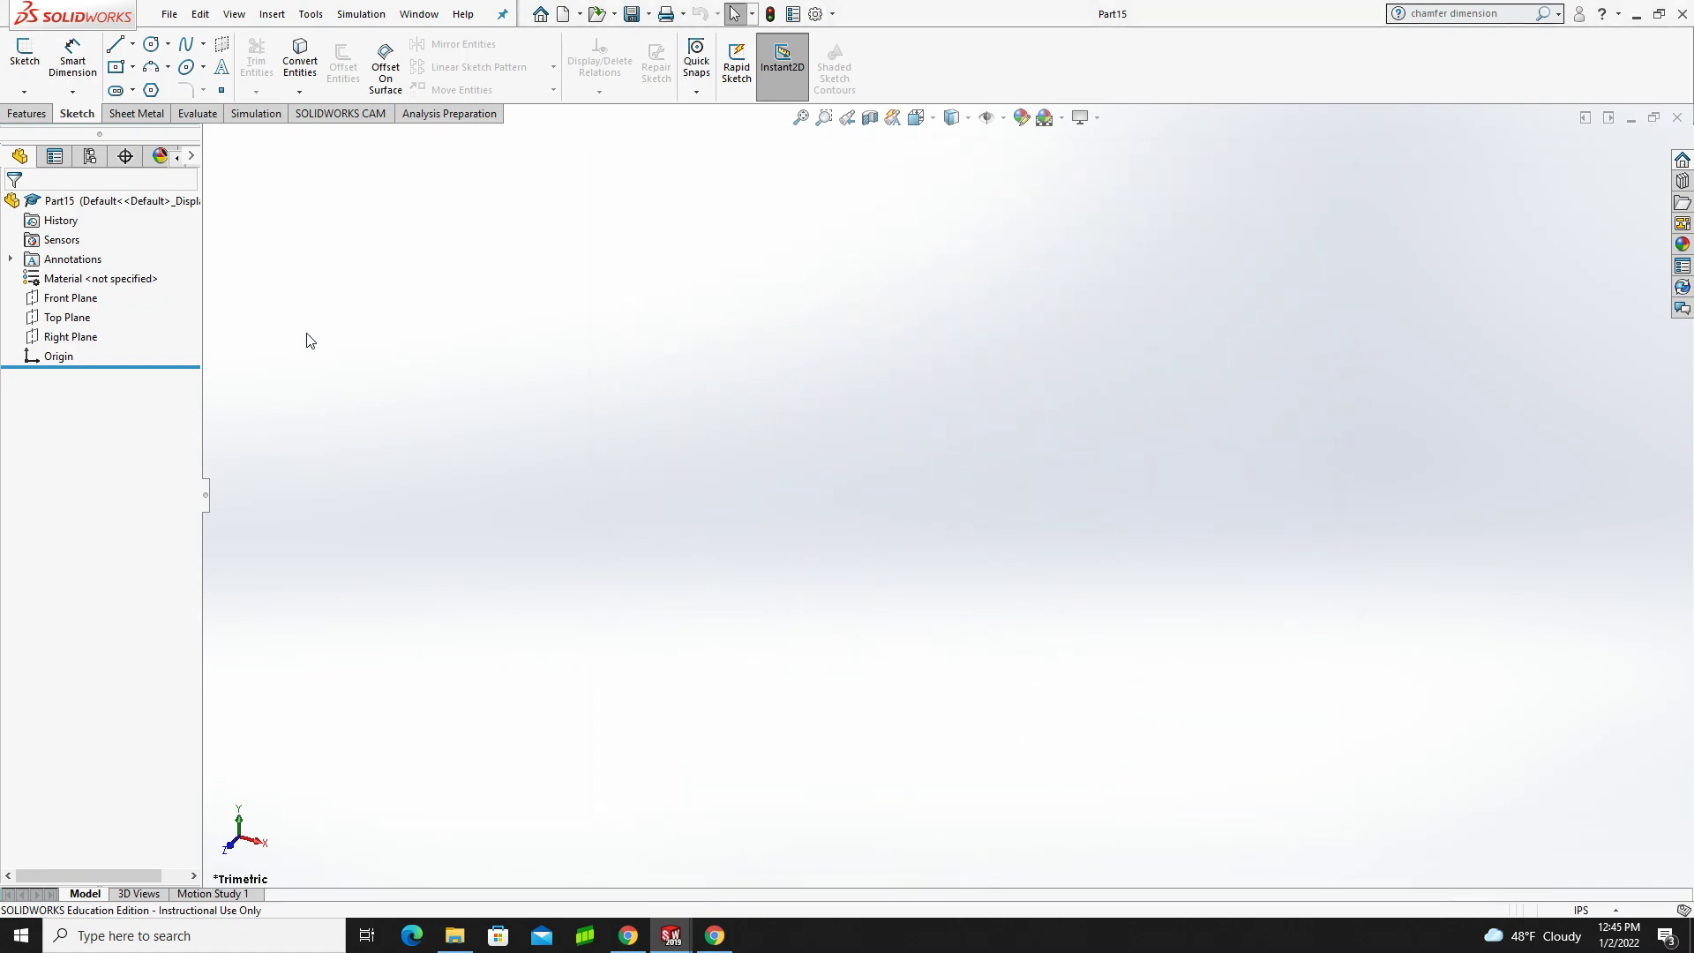
# - Start a sketch on the Front Plane and draw a horizontal centerline from the origin toward negative X
pyautogui.click(70, 298)
pyautogui.click(75, 278)
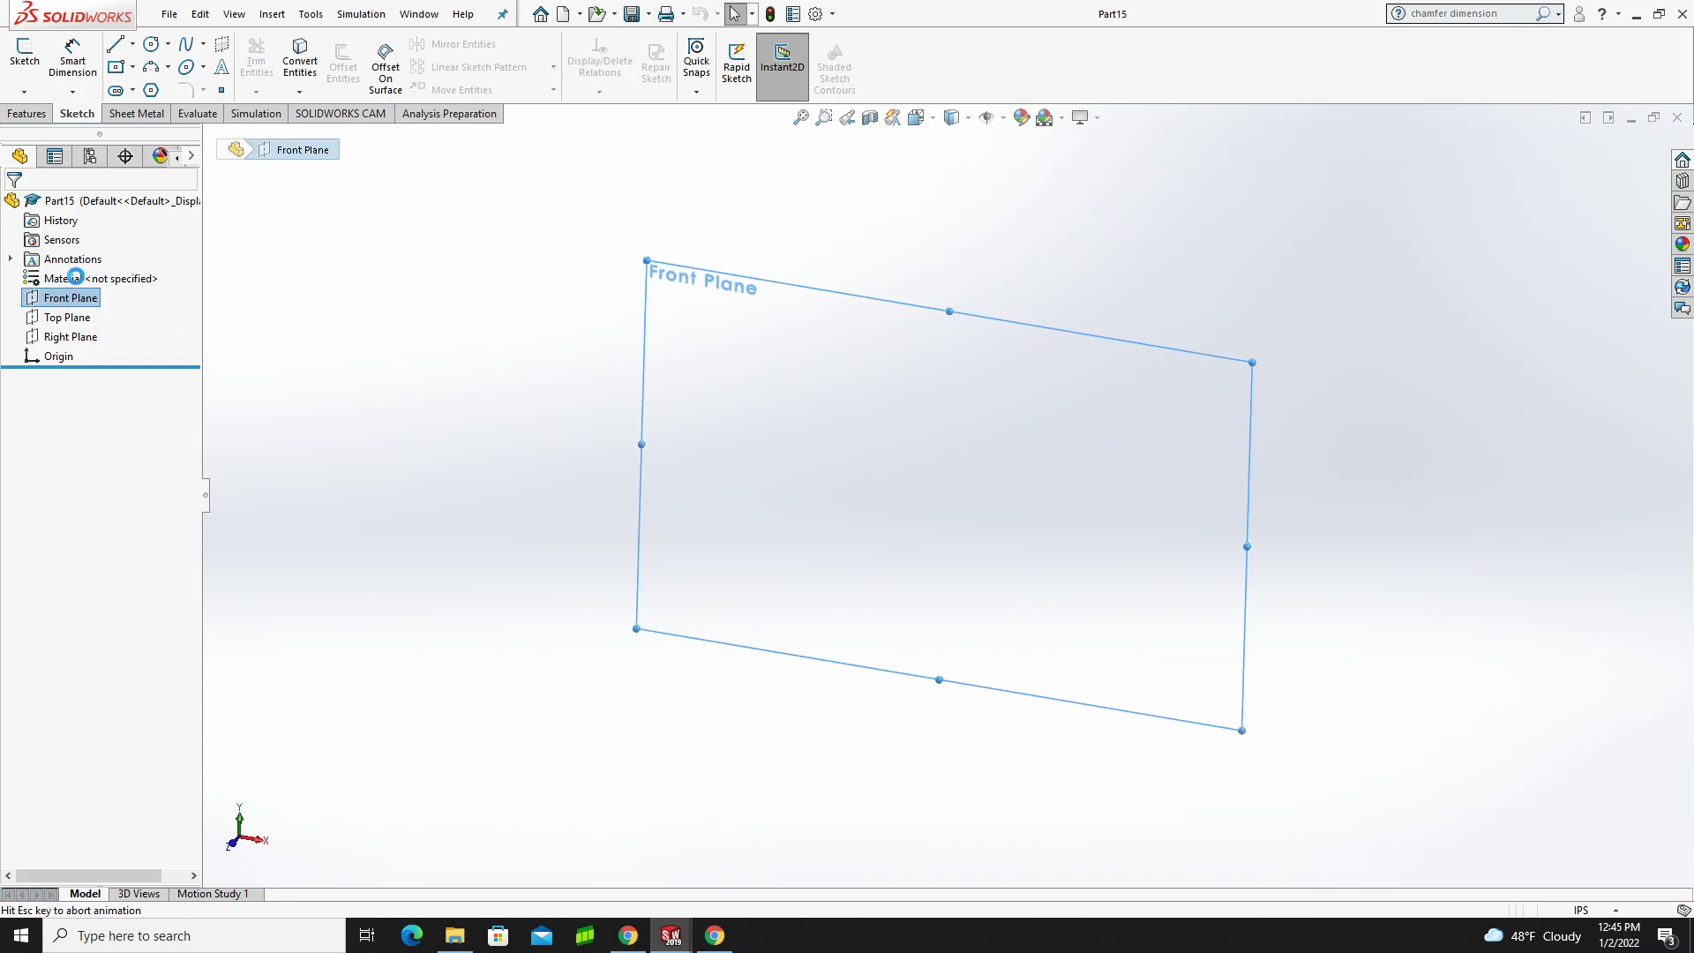
pyautogui.click(133, 44)
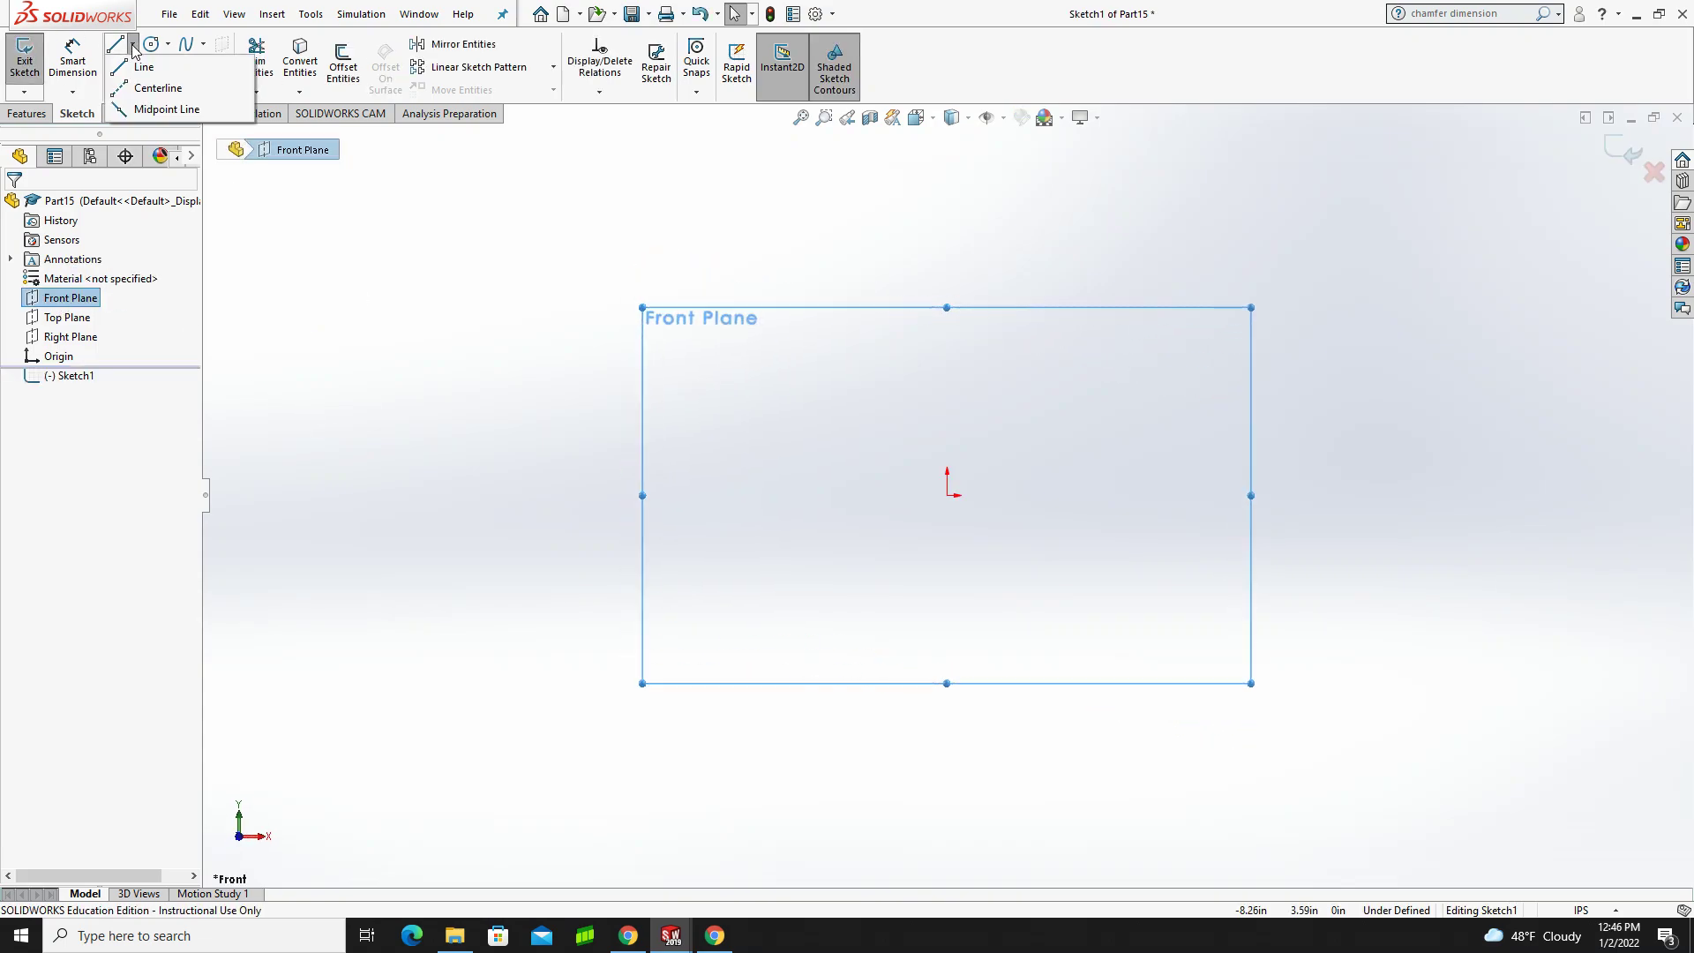
pyautogui.click(129, 90)
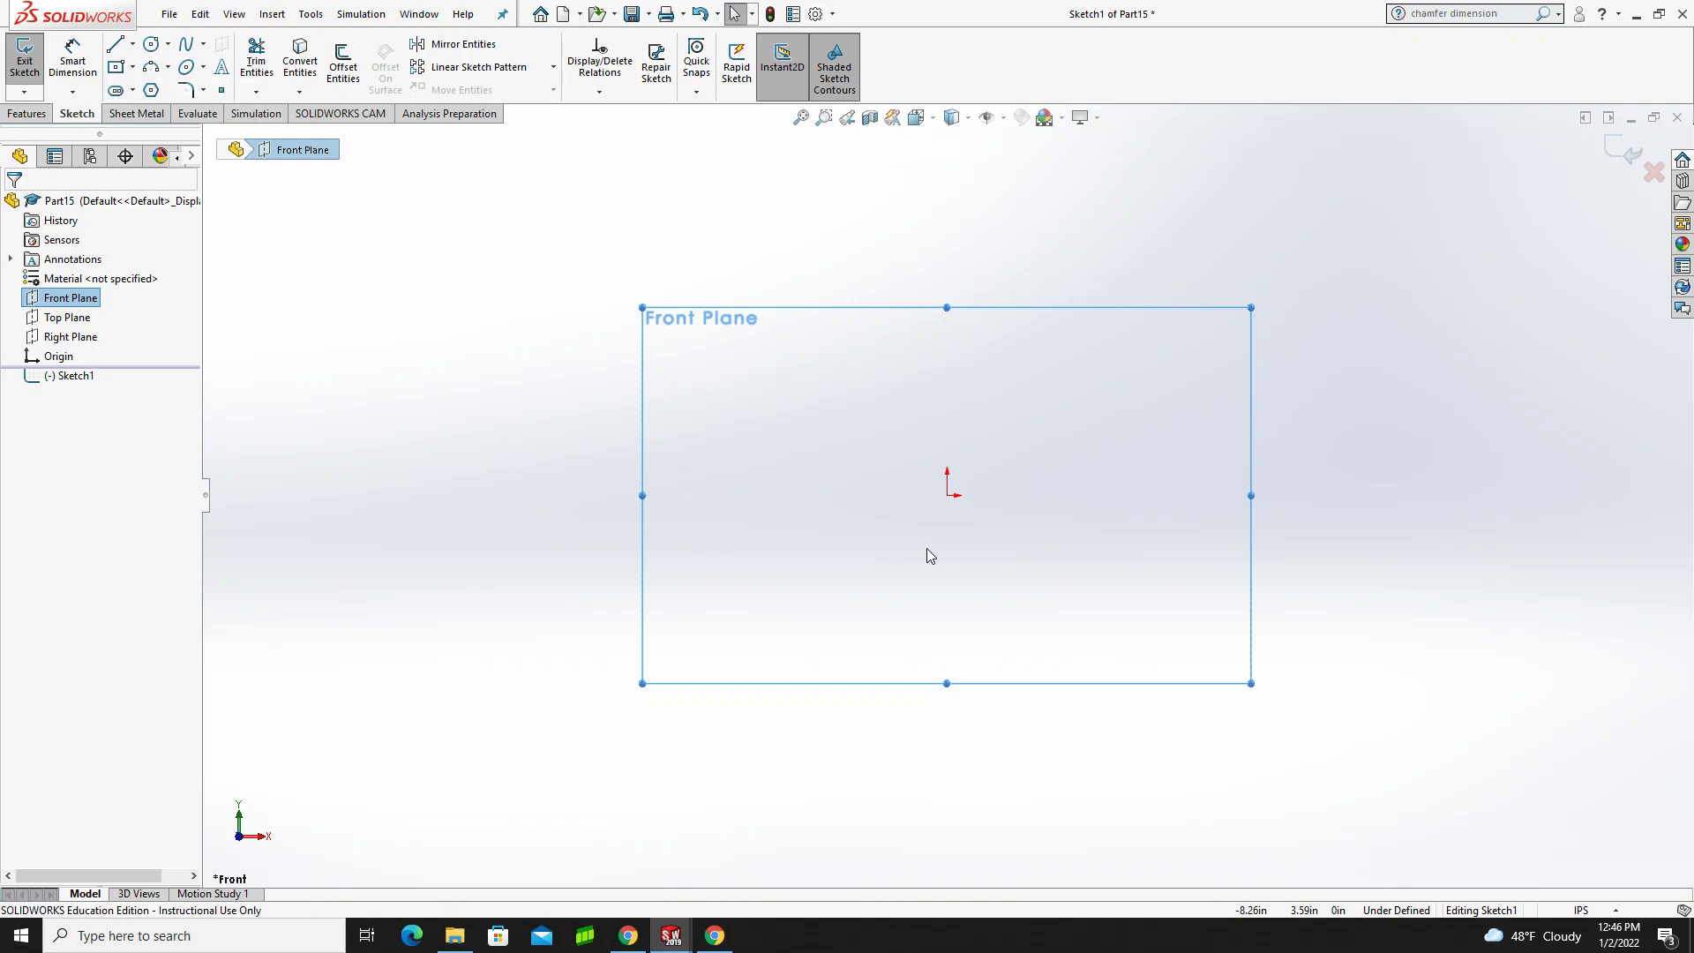
pyautogui.click(948, 495)
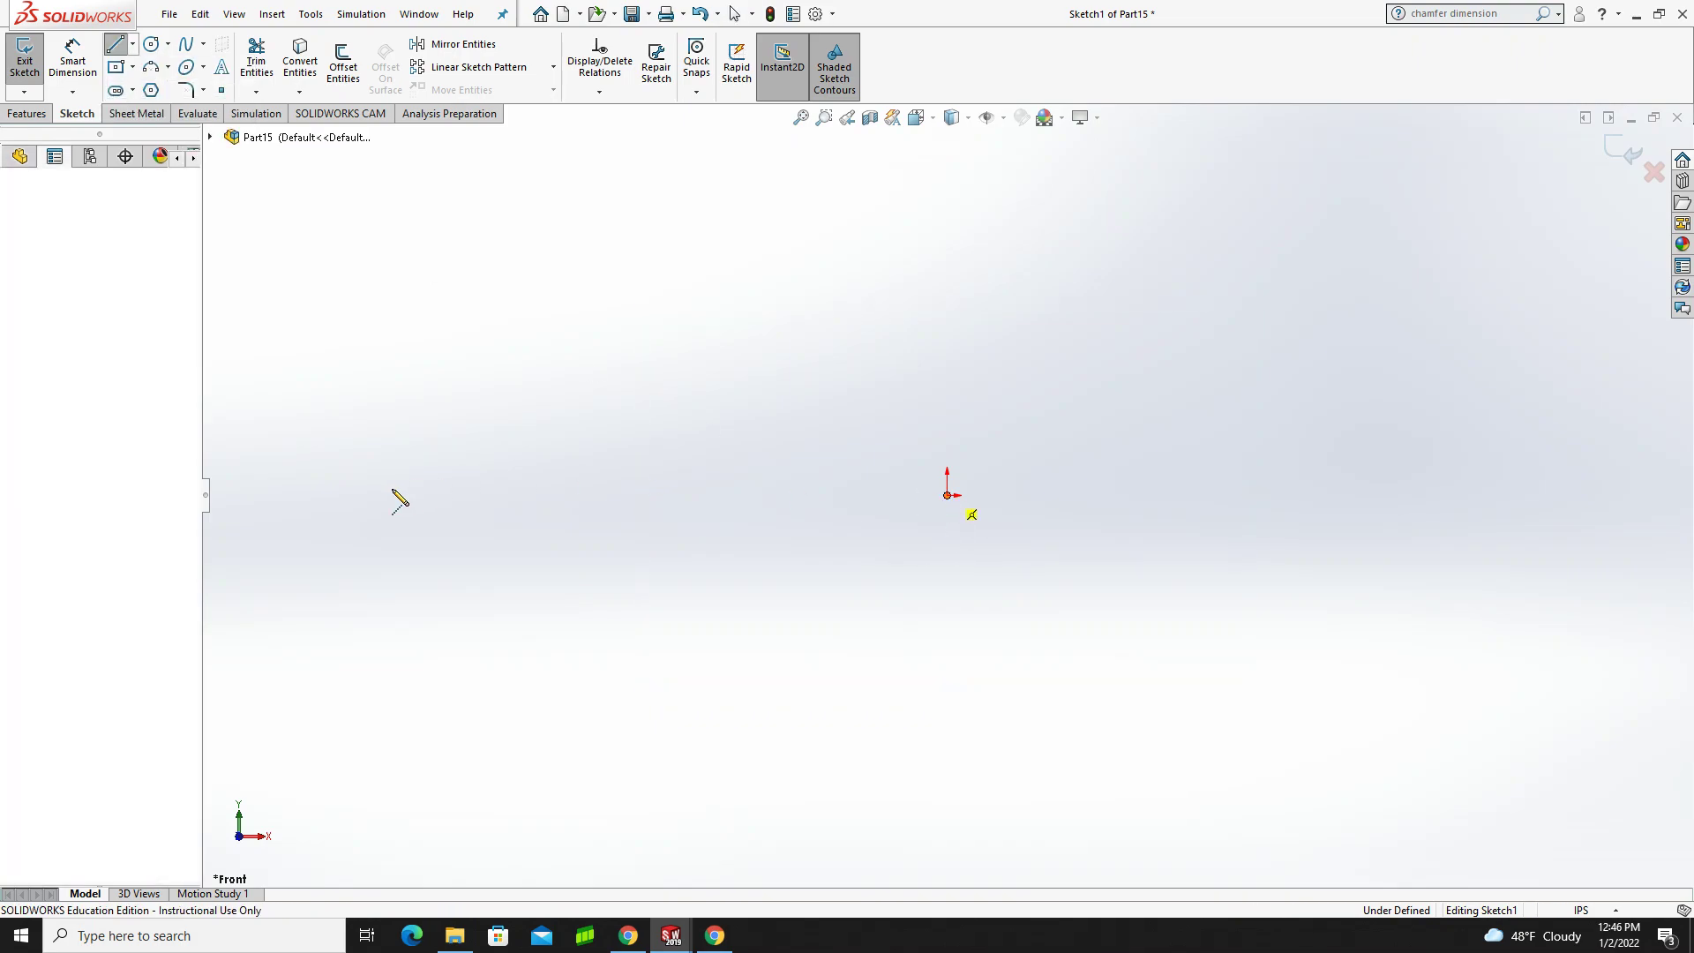
pyautogui.click(302, 496)
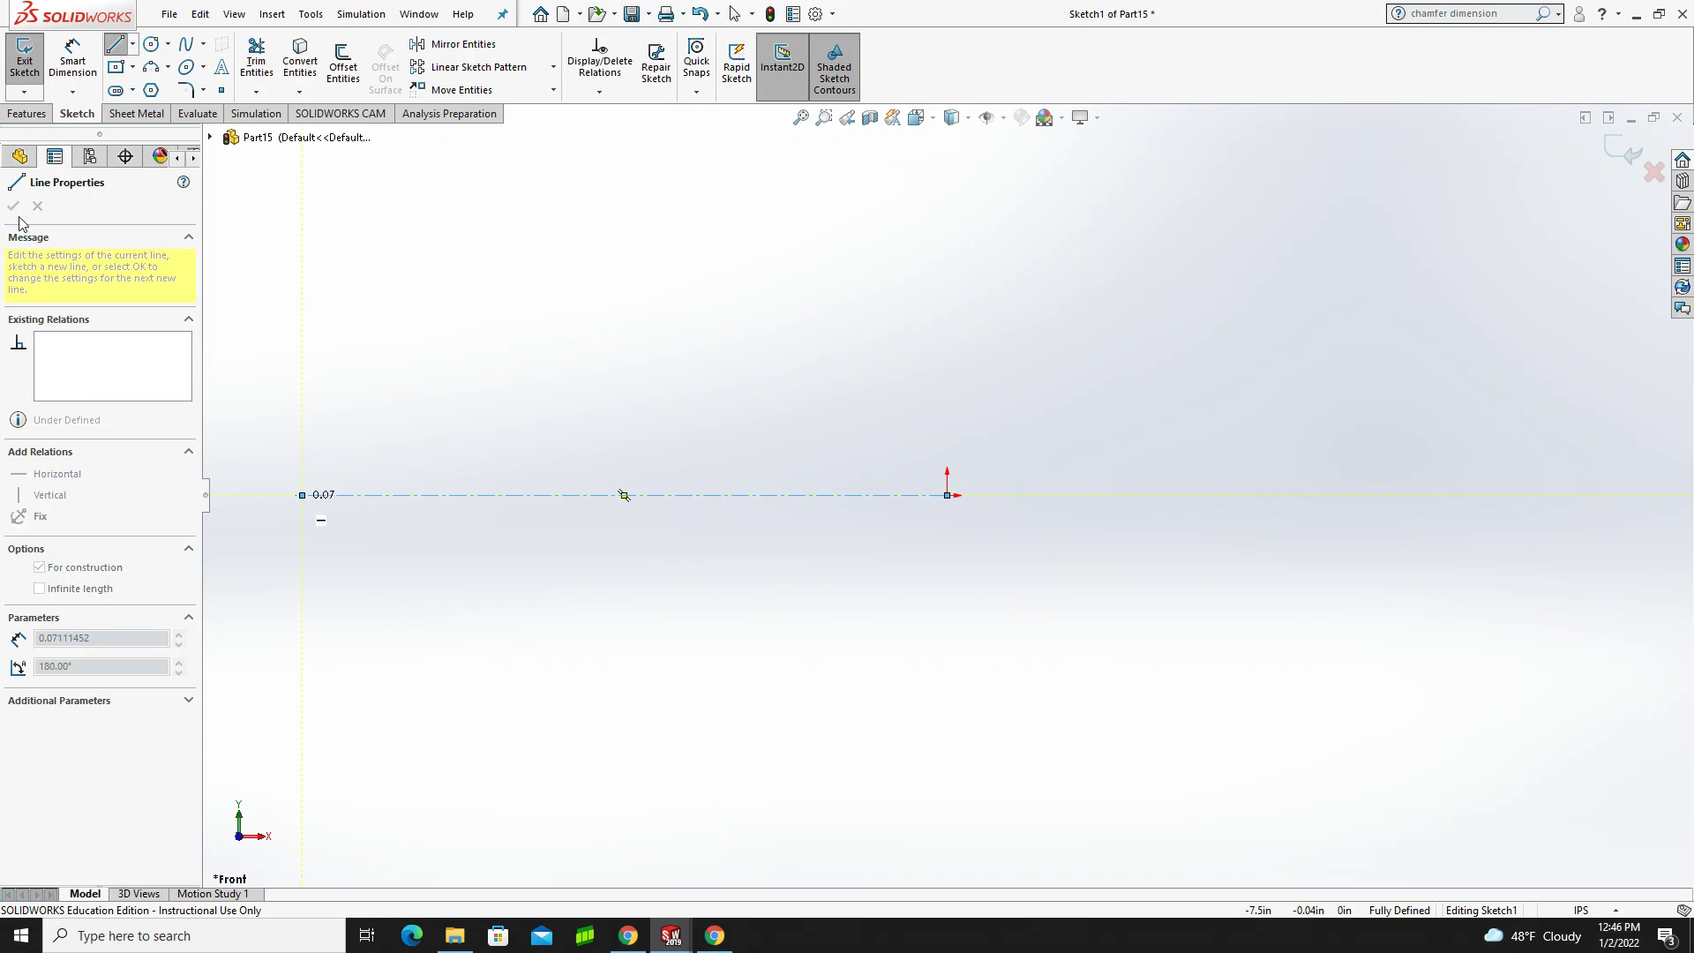
pyautogui.press('Escape')
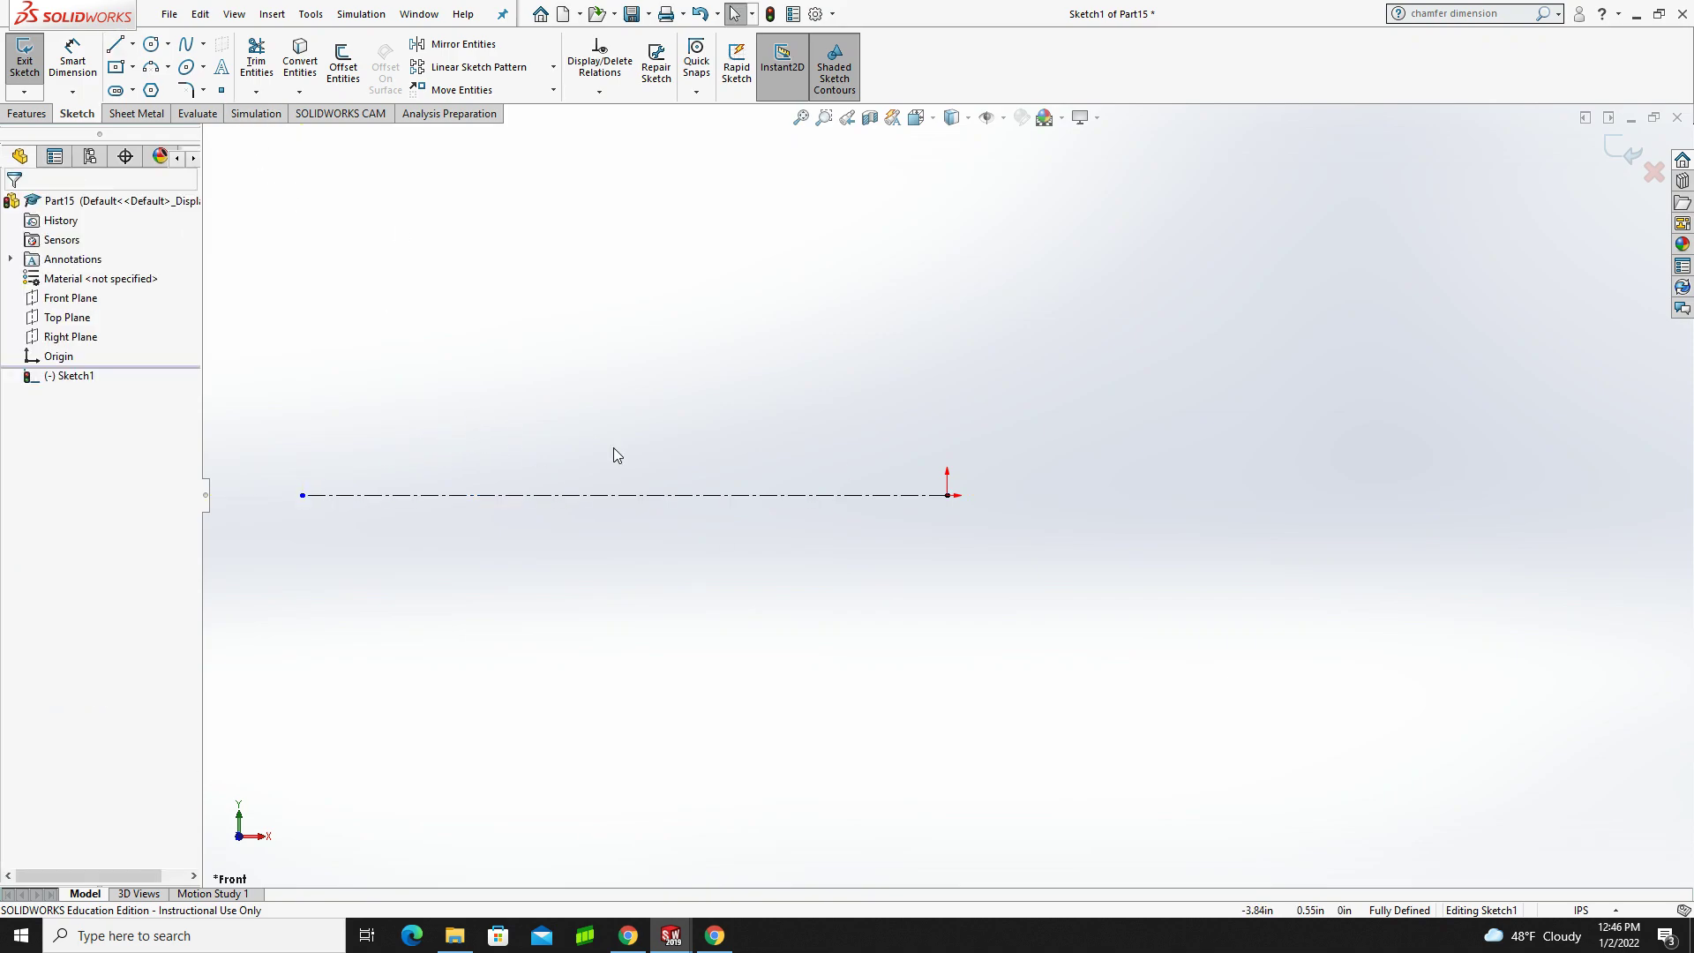
# - Sketch a circle of about 0.59 in radius centred on the centerline and passing through the origin, and trim away its lower half
pyautogui.click(169, 44)
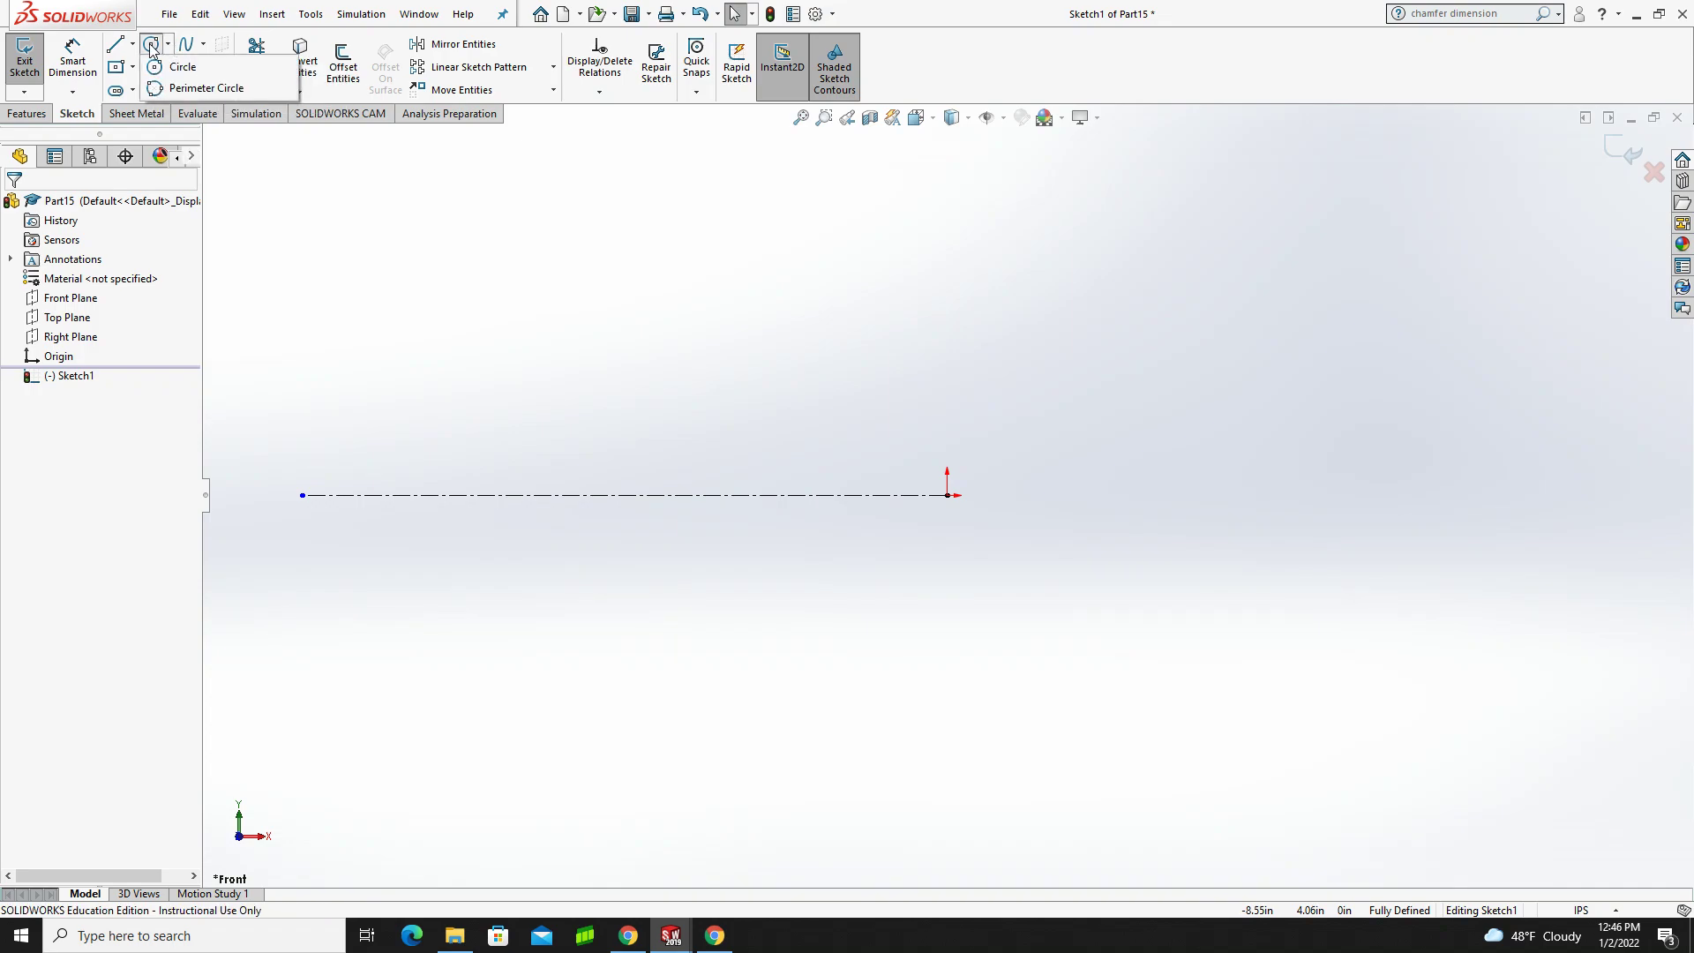
pyautogui.click(161, 70)
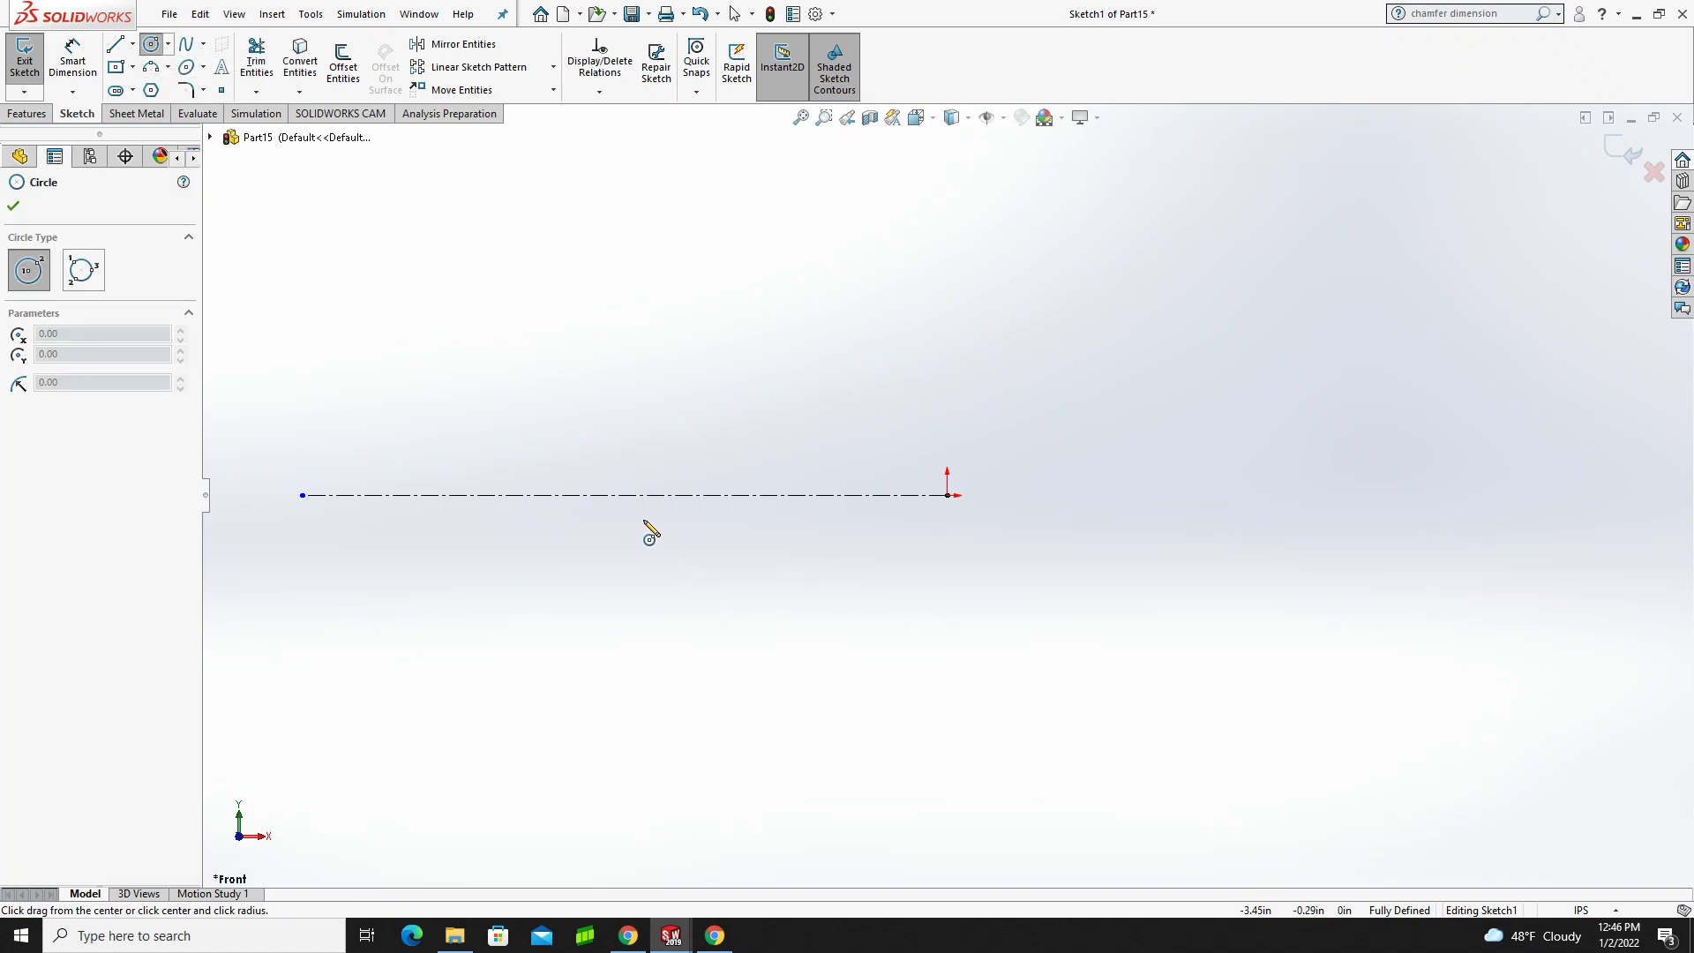
pyautogui.click(896, 495)
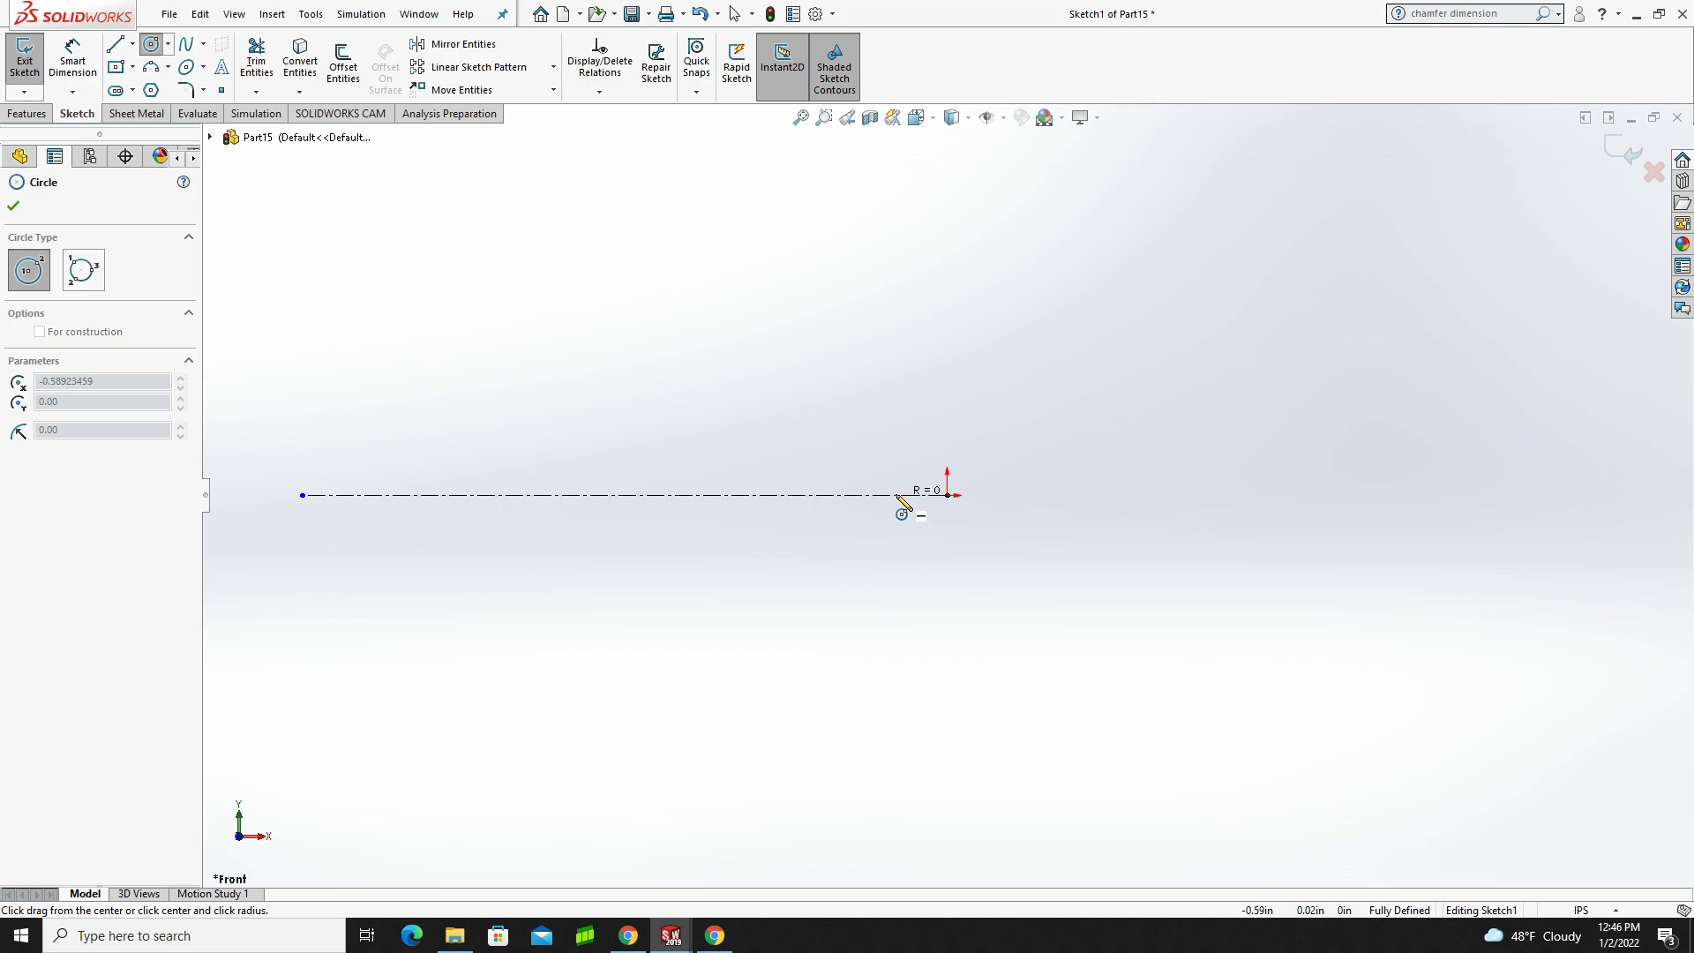
pyautogui.click(948, 495)
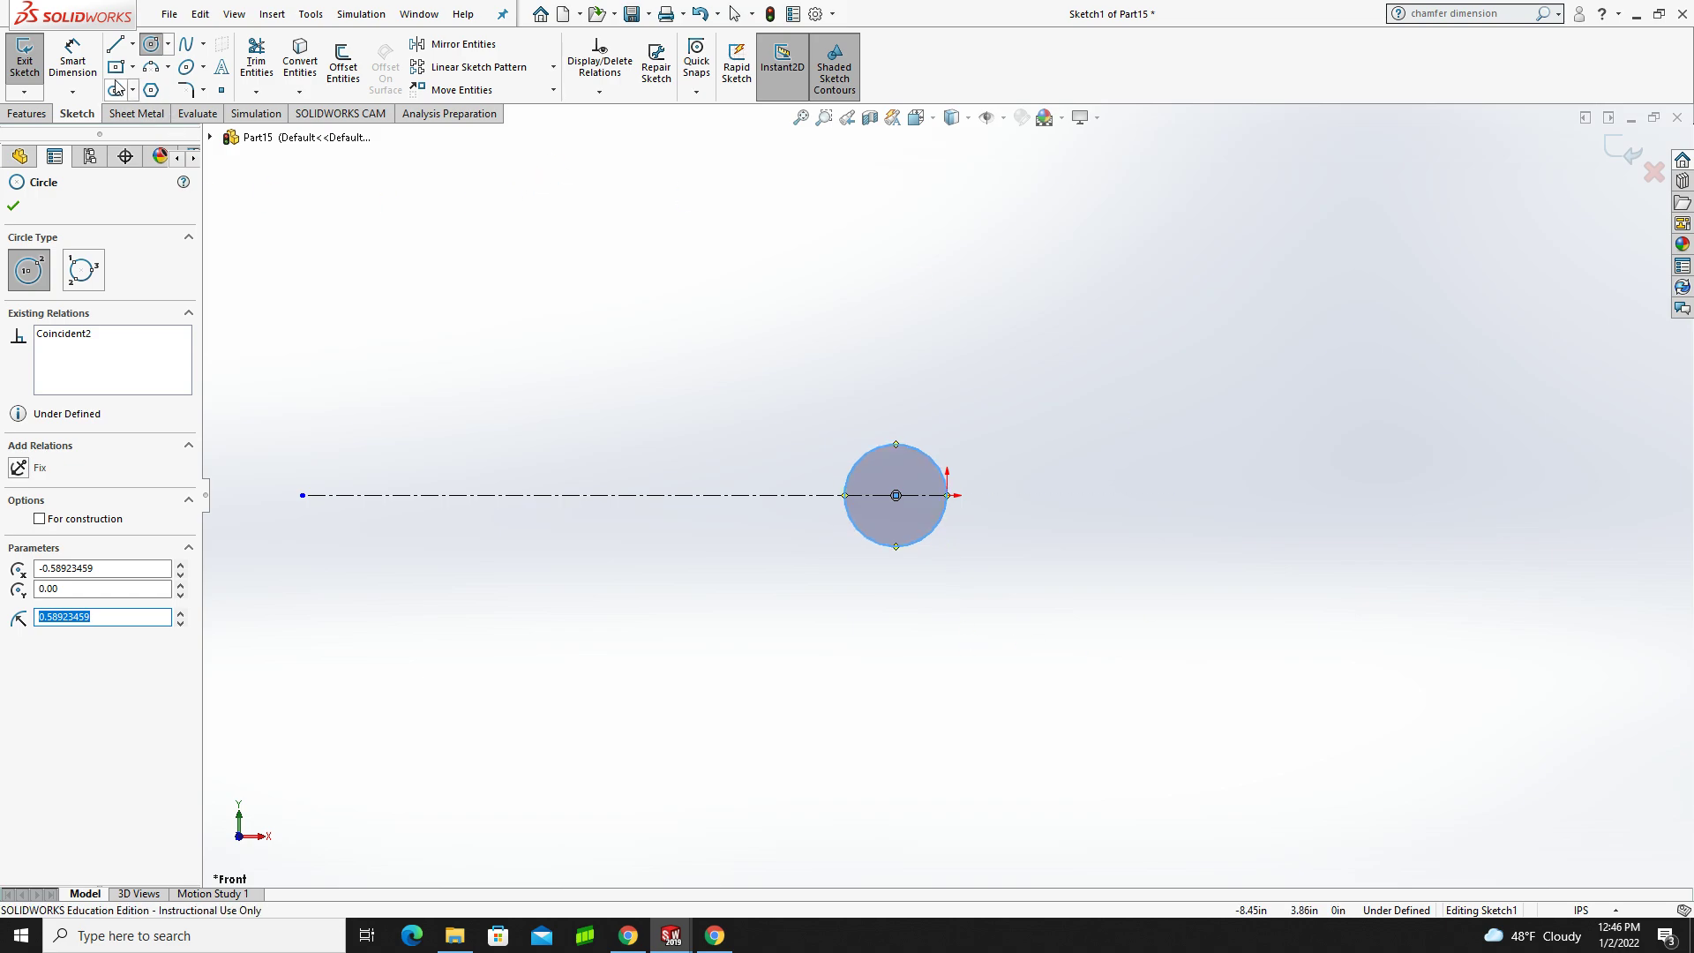
pyautogui.click(256, 60)
pyautogui.moveTo(835, 531); pyautogui.dragTo(927, 519)
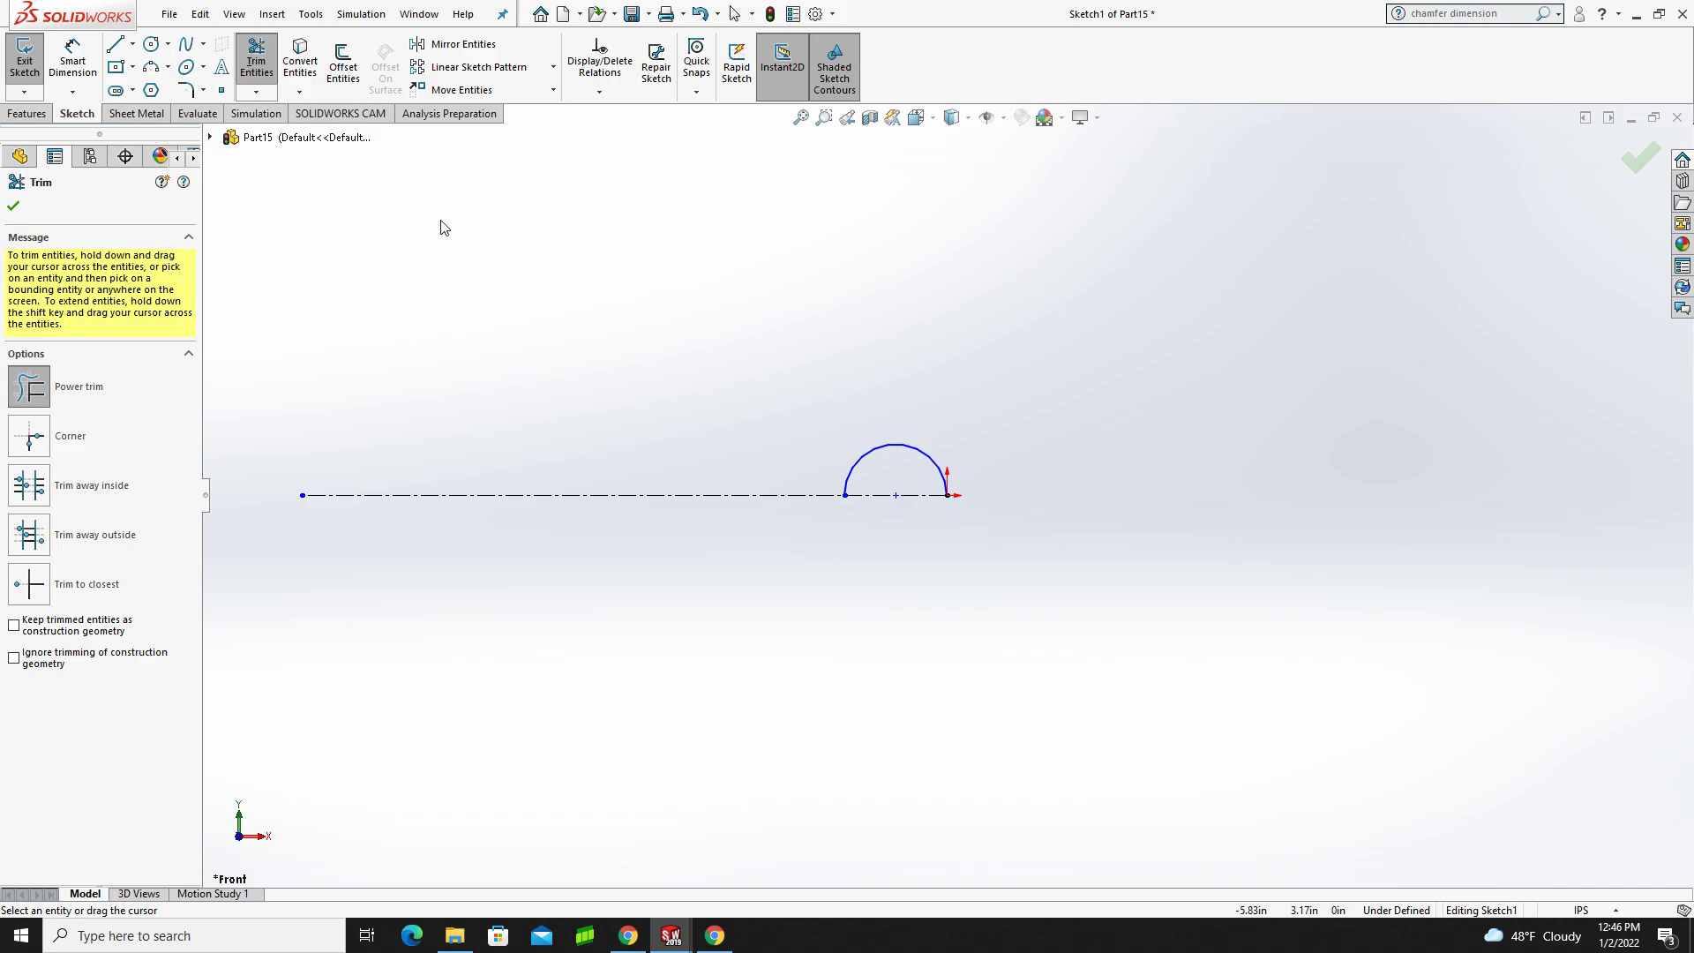
# - Dimension the semicircular arc's radius as 0.019 in
pyautogui.click(72, 62)
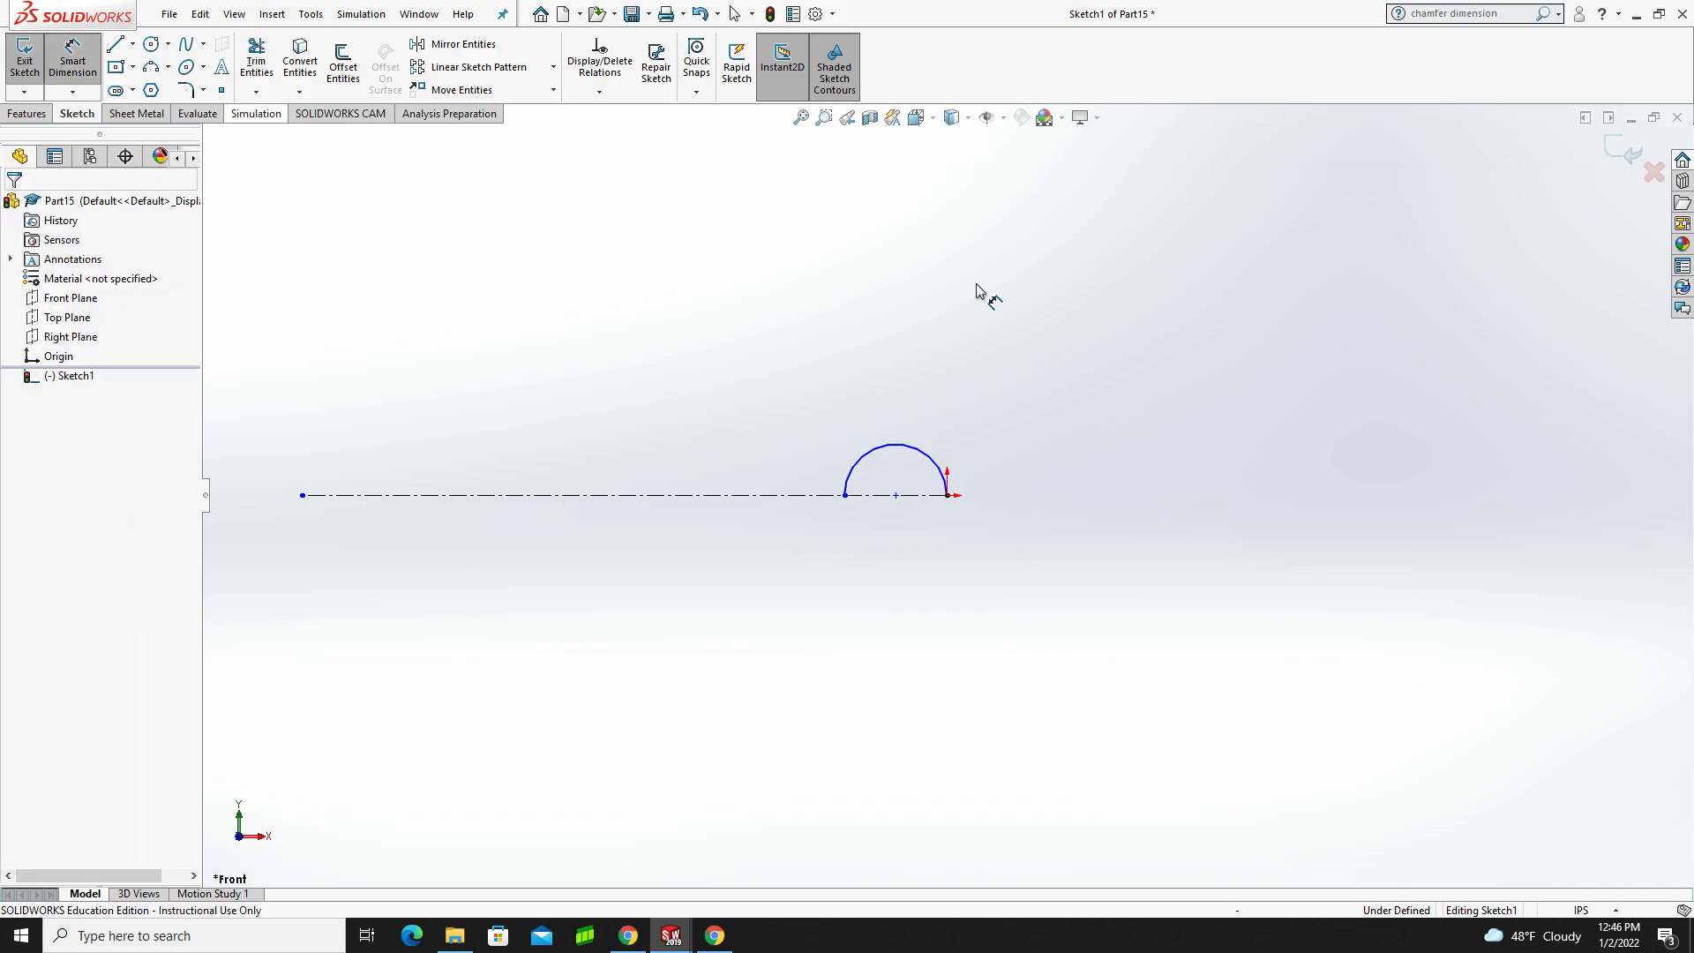
pyautogui.click(943, 473)
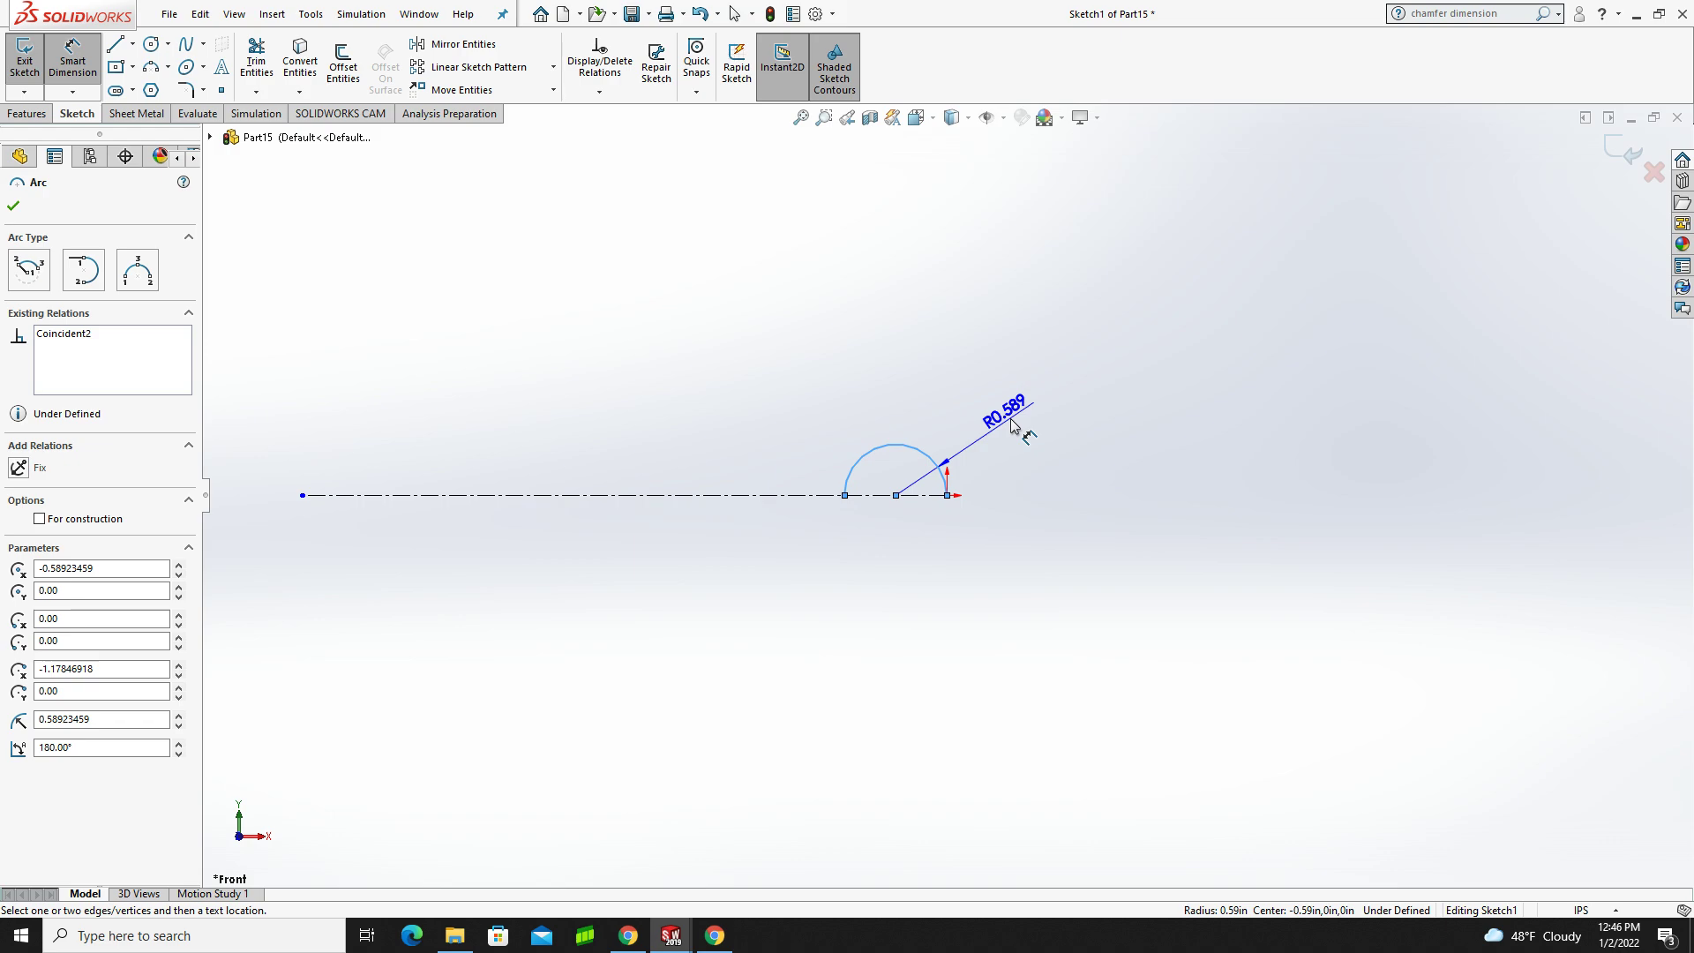
pyautogui.click(1016, 426)
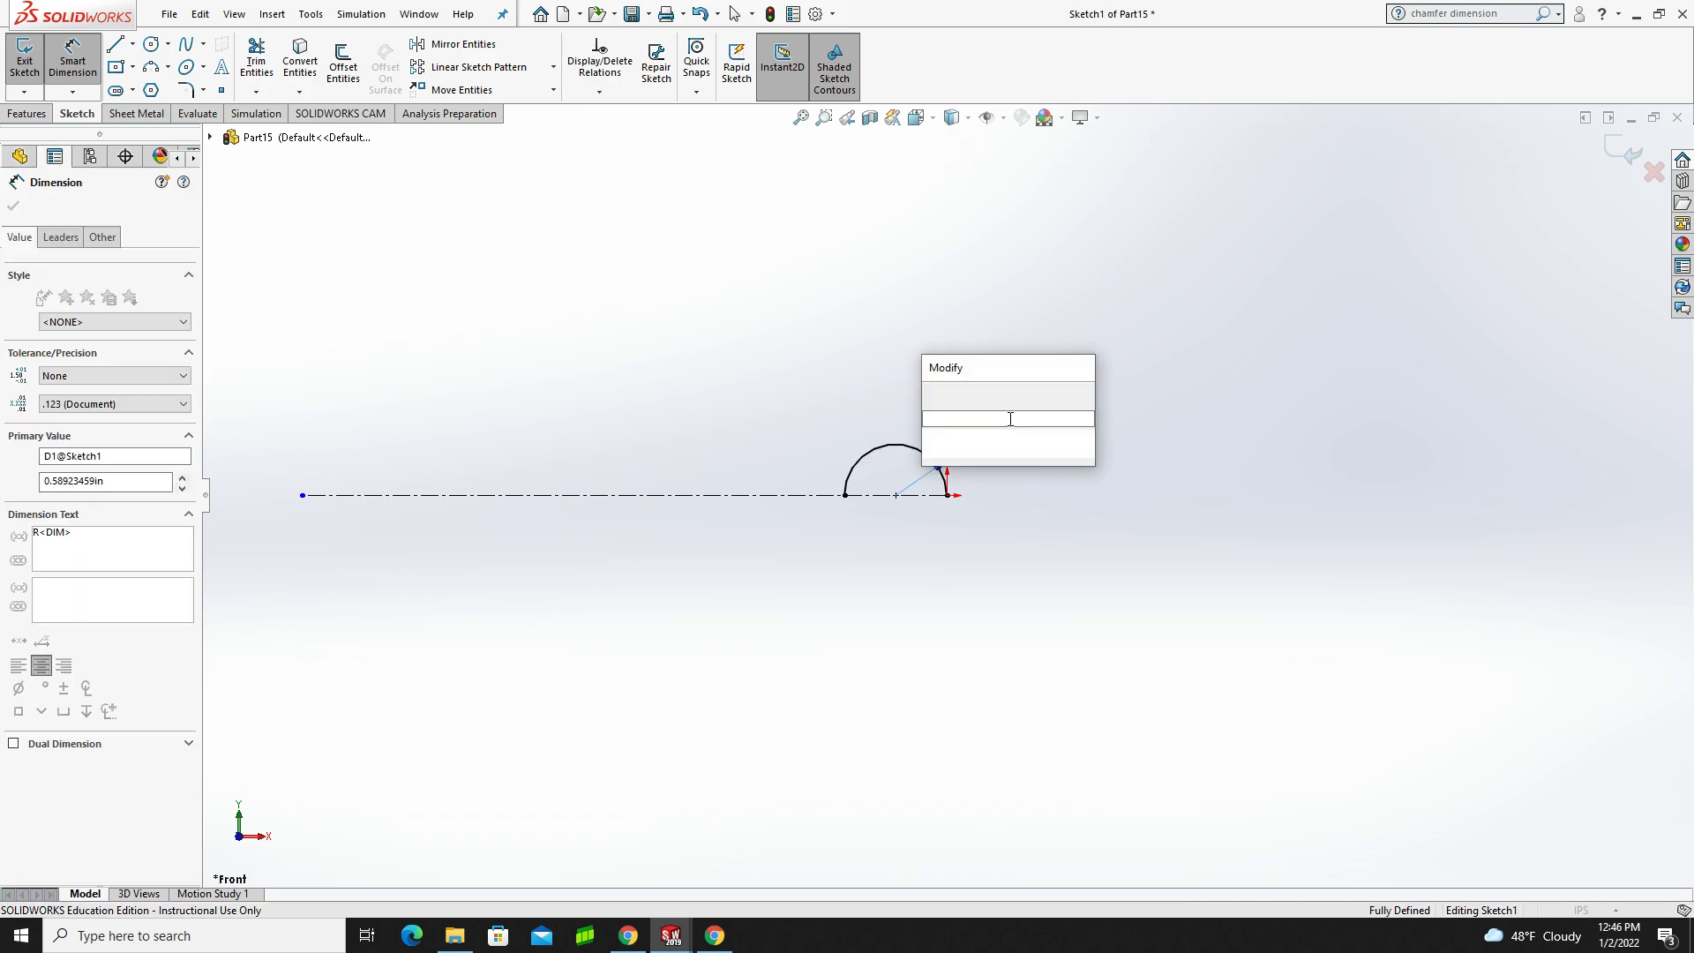
pyautogui.write('.019')
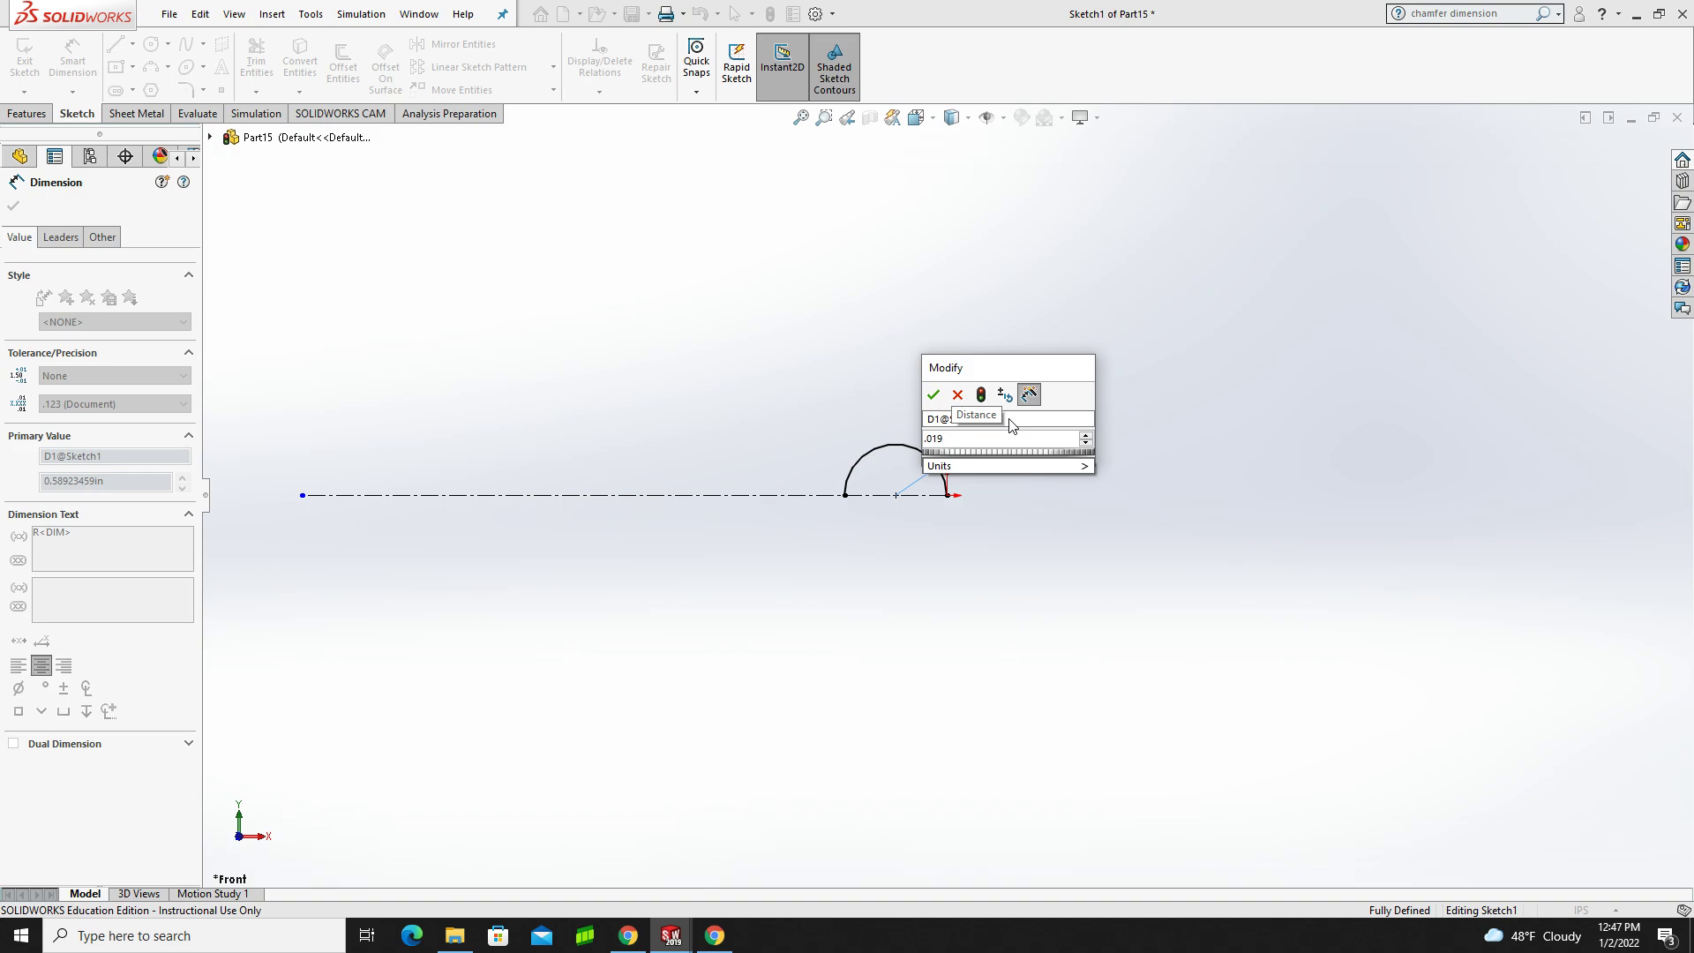
pyautogui.press('Return')
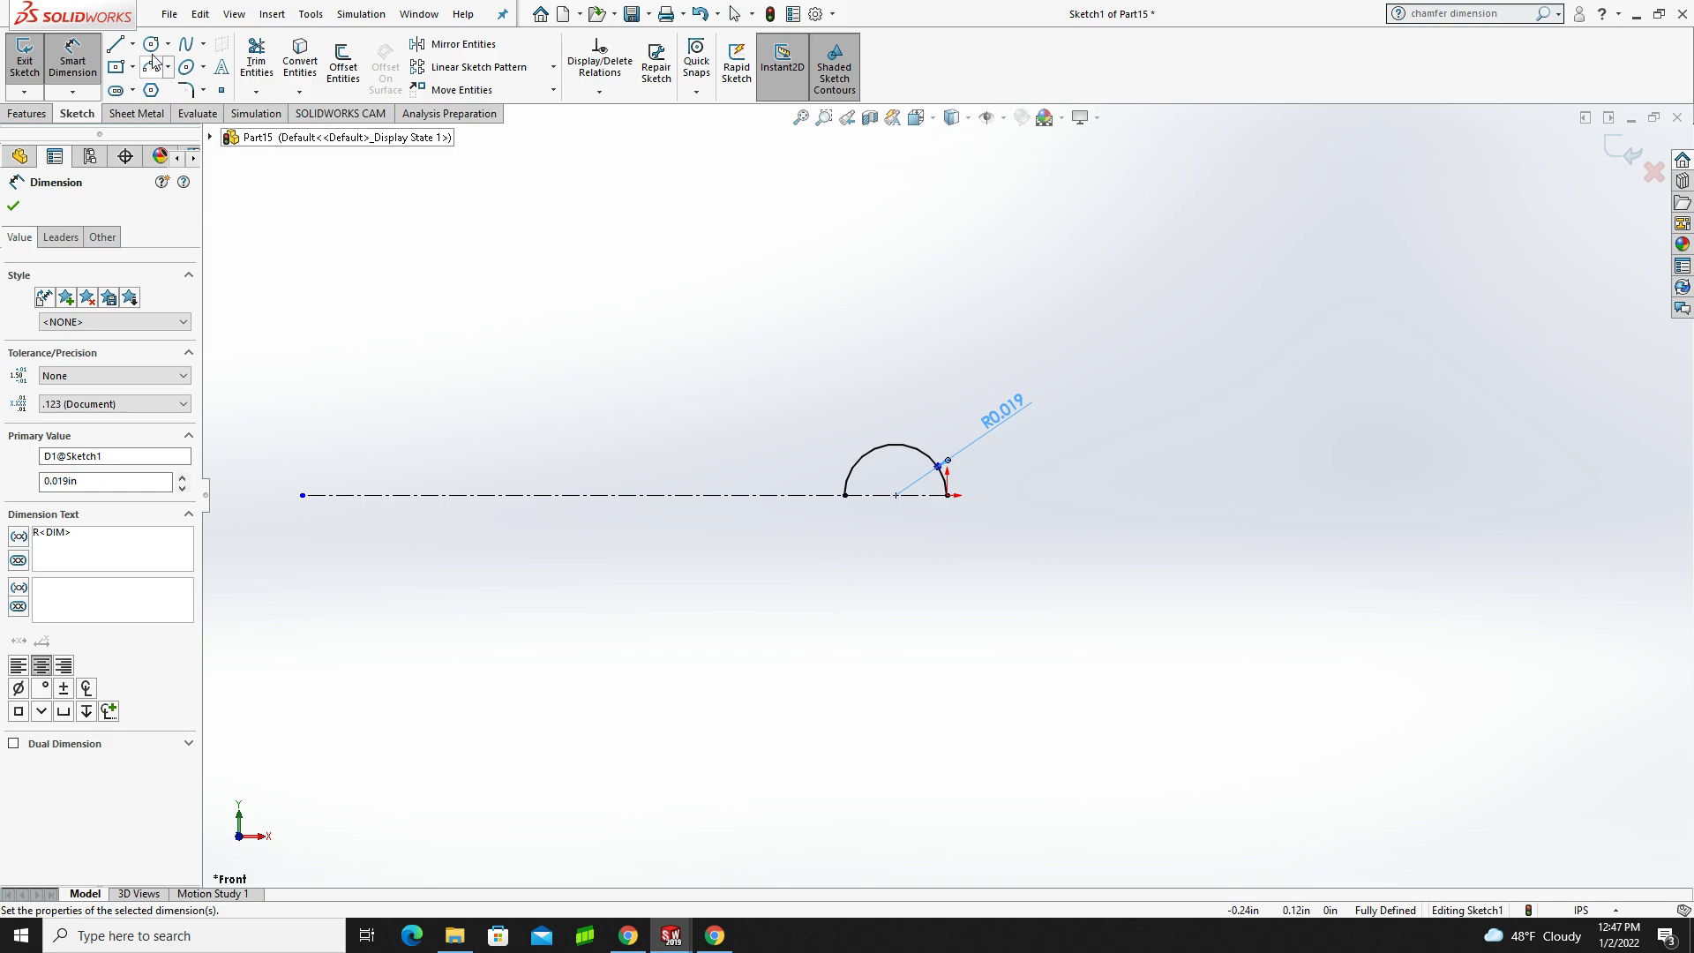
# - Sketch a sloped line from the arc's top, continue with three rising steps leftward, and close down to the centerline's far end about 0.05 in below
pyautogui.click(115, 46)
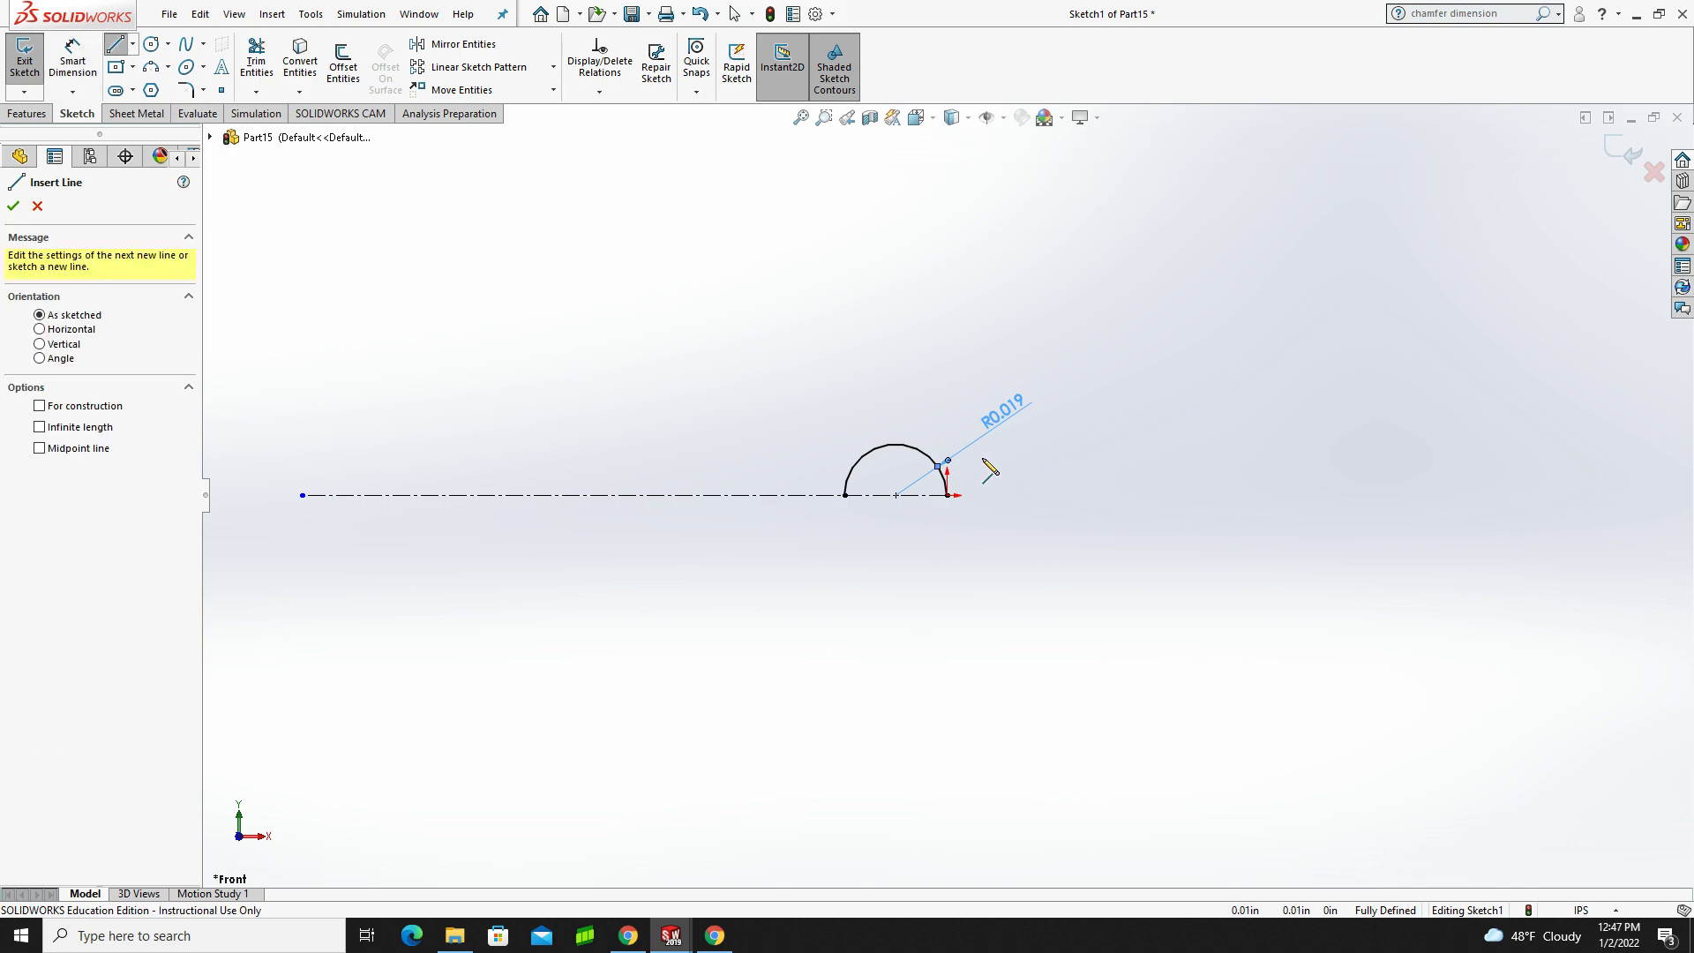
pyautogui.click(895, 444)
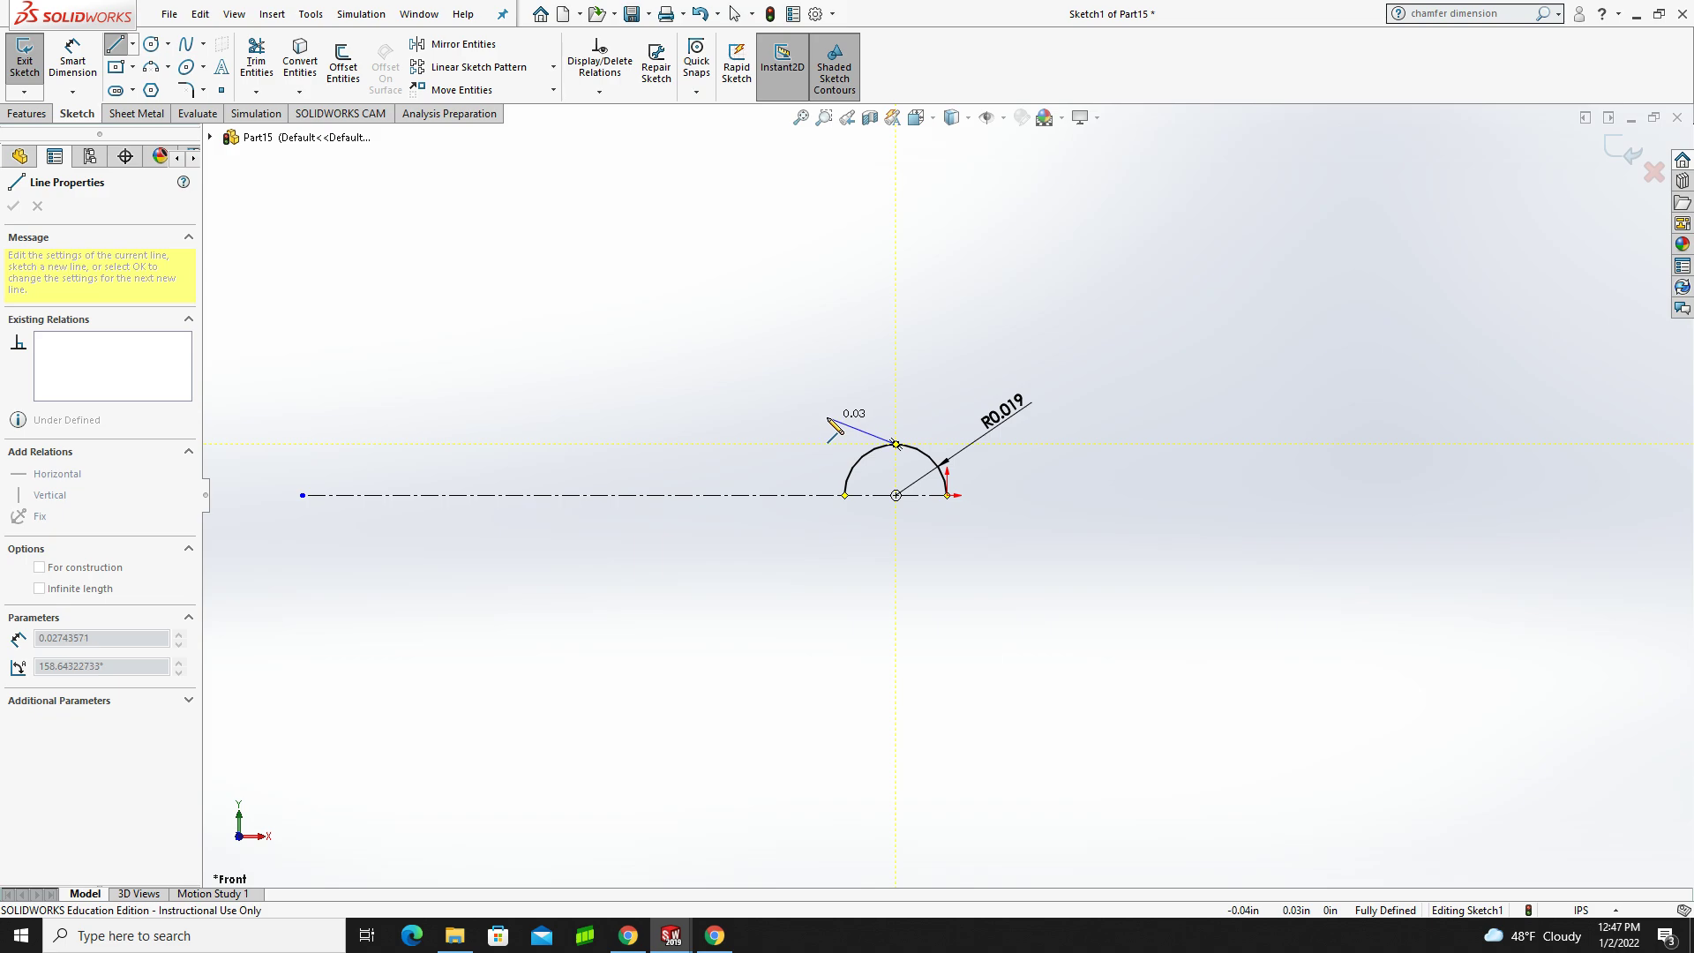
pyautogui.click(827, 417)
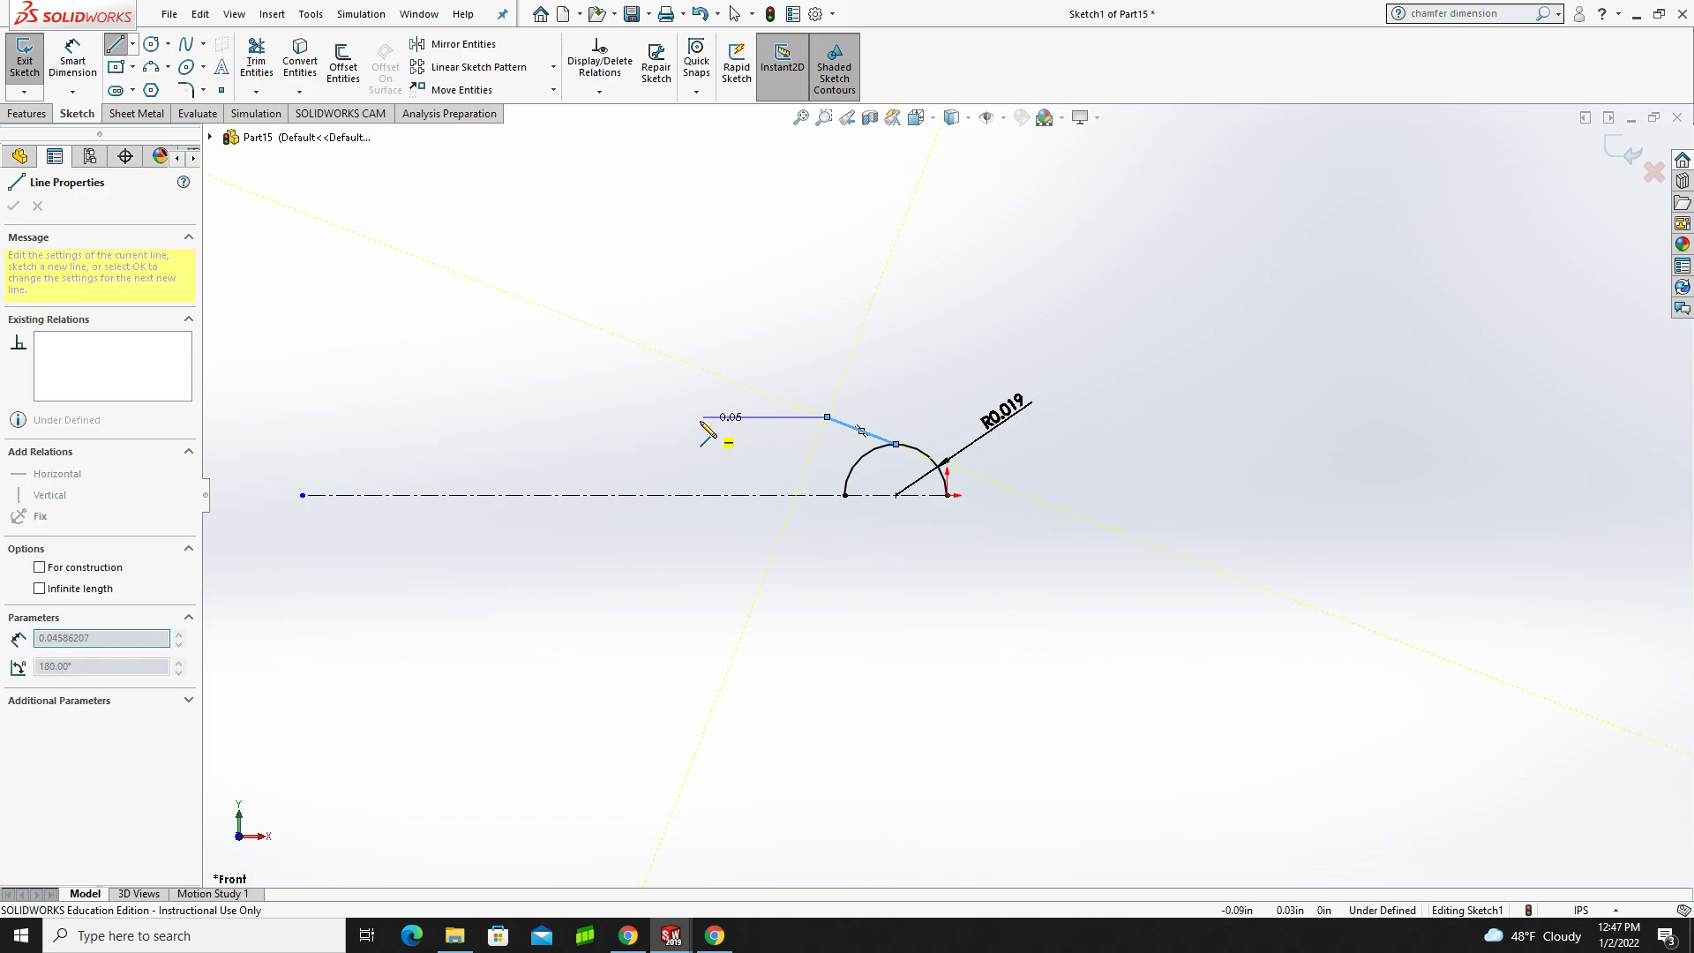
pyautogui.click(691, 416)
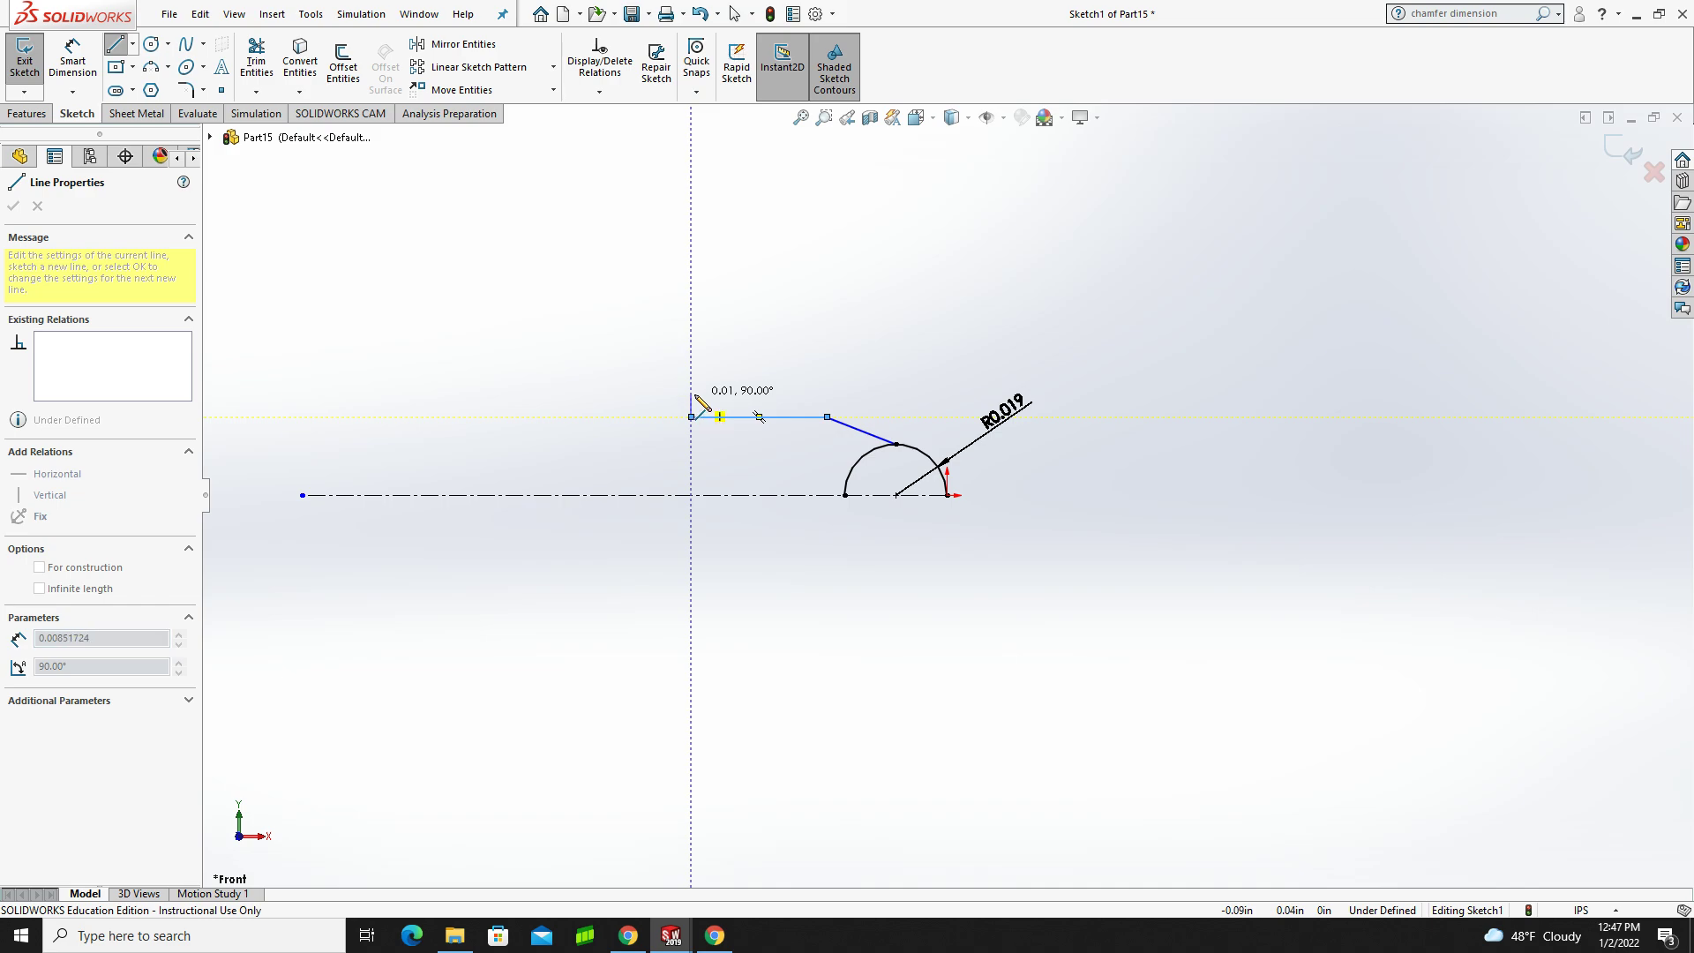
pyautogui.click(691, 393)
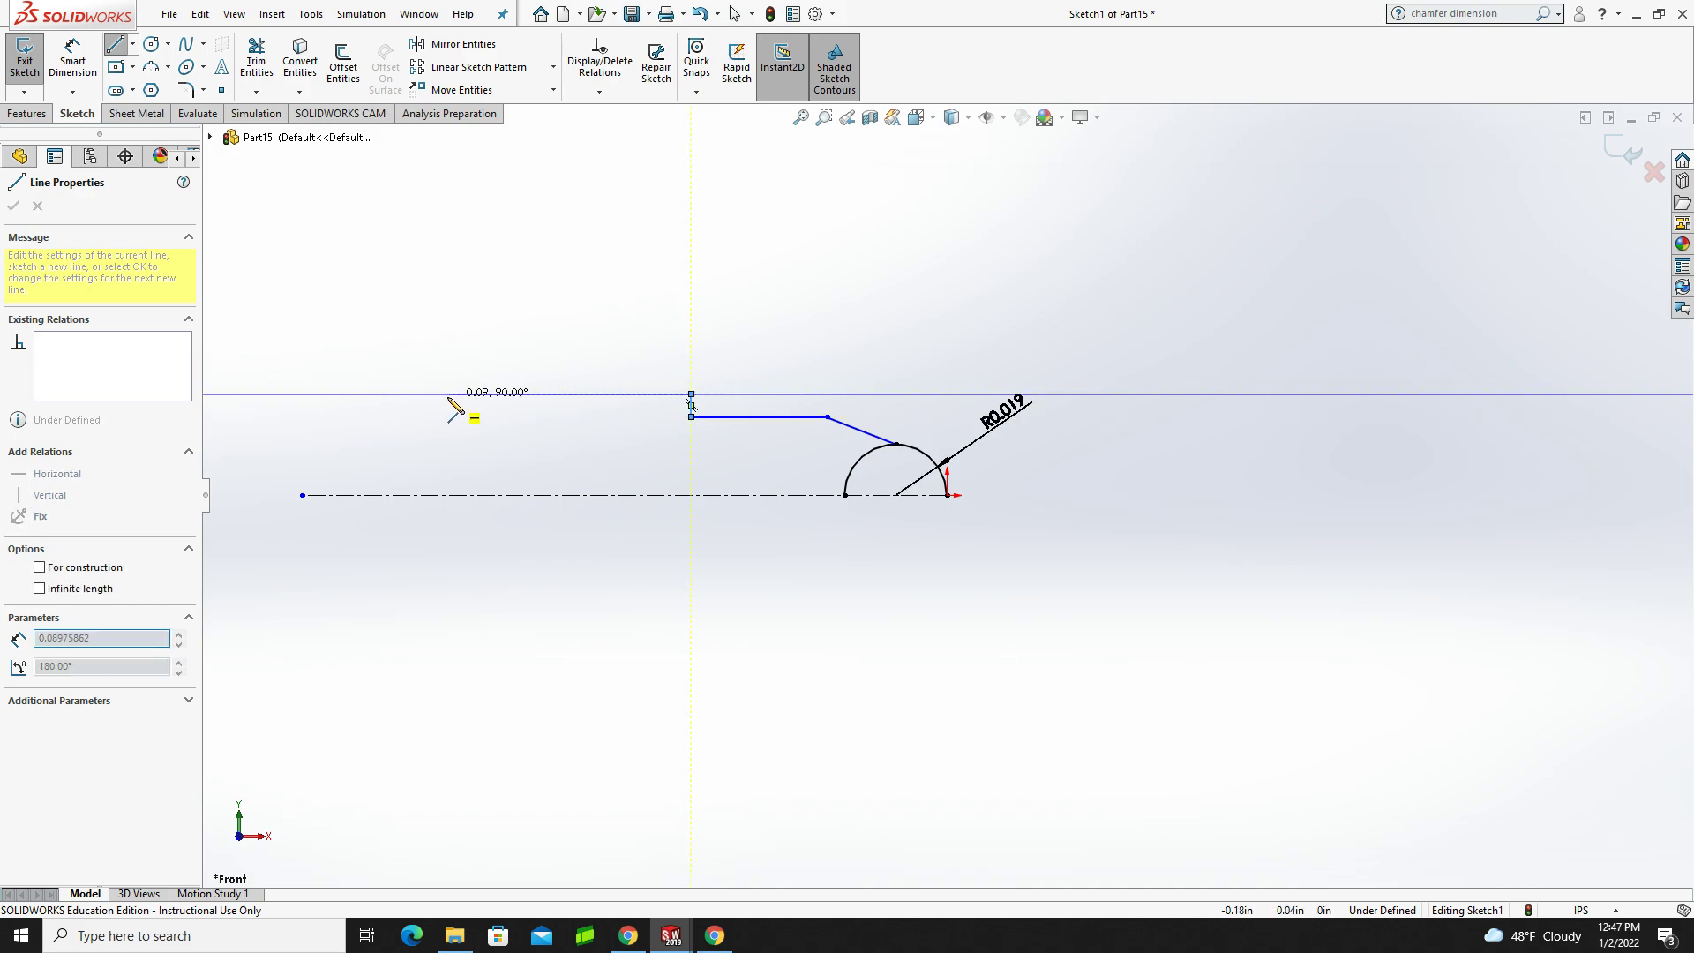
pyautogui.click(433, 378)
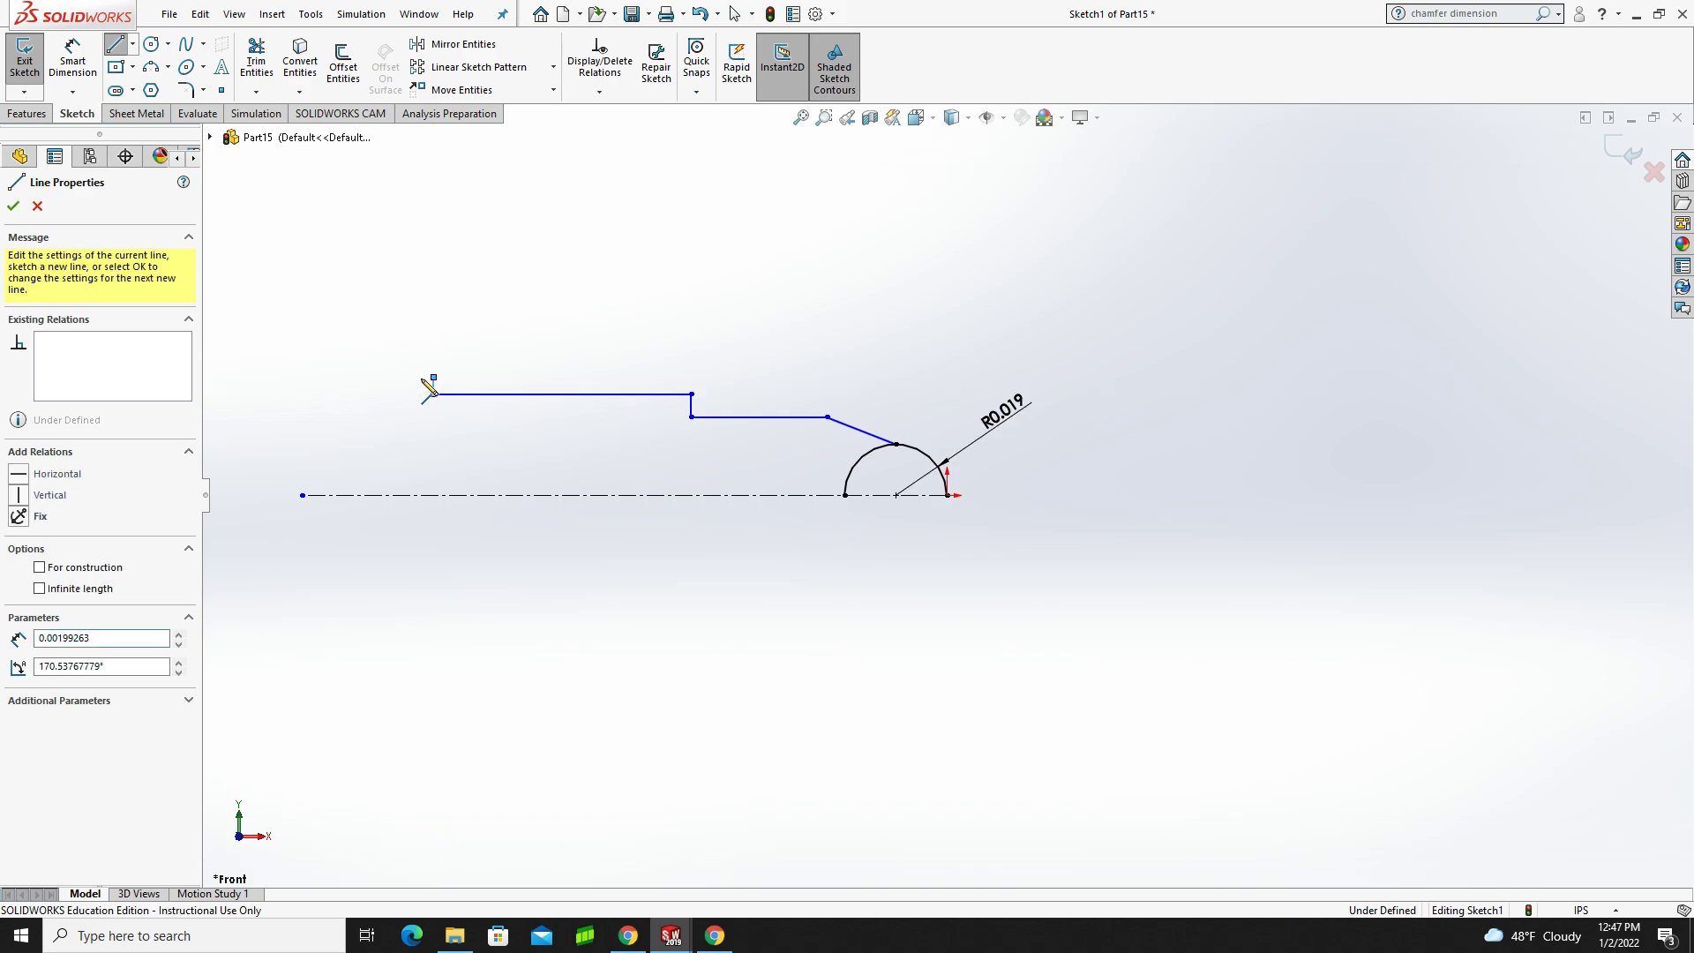
pyautogui.click(388, 377)
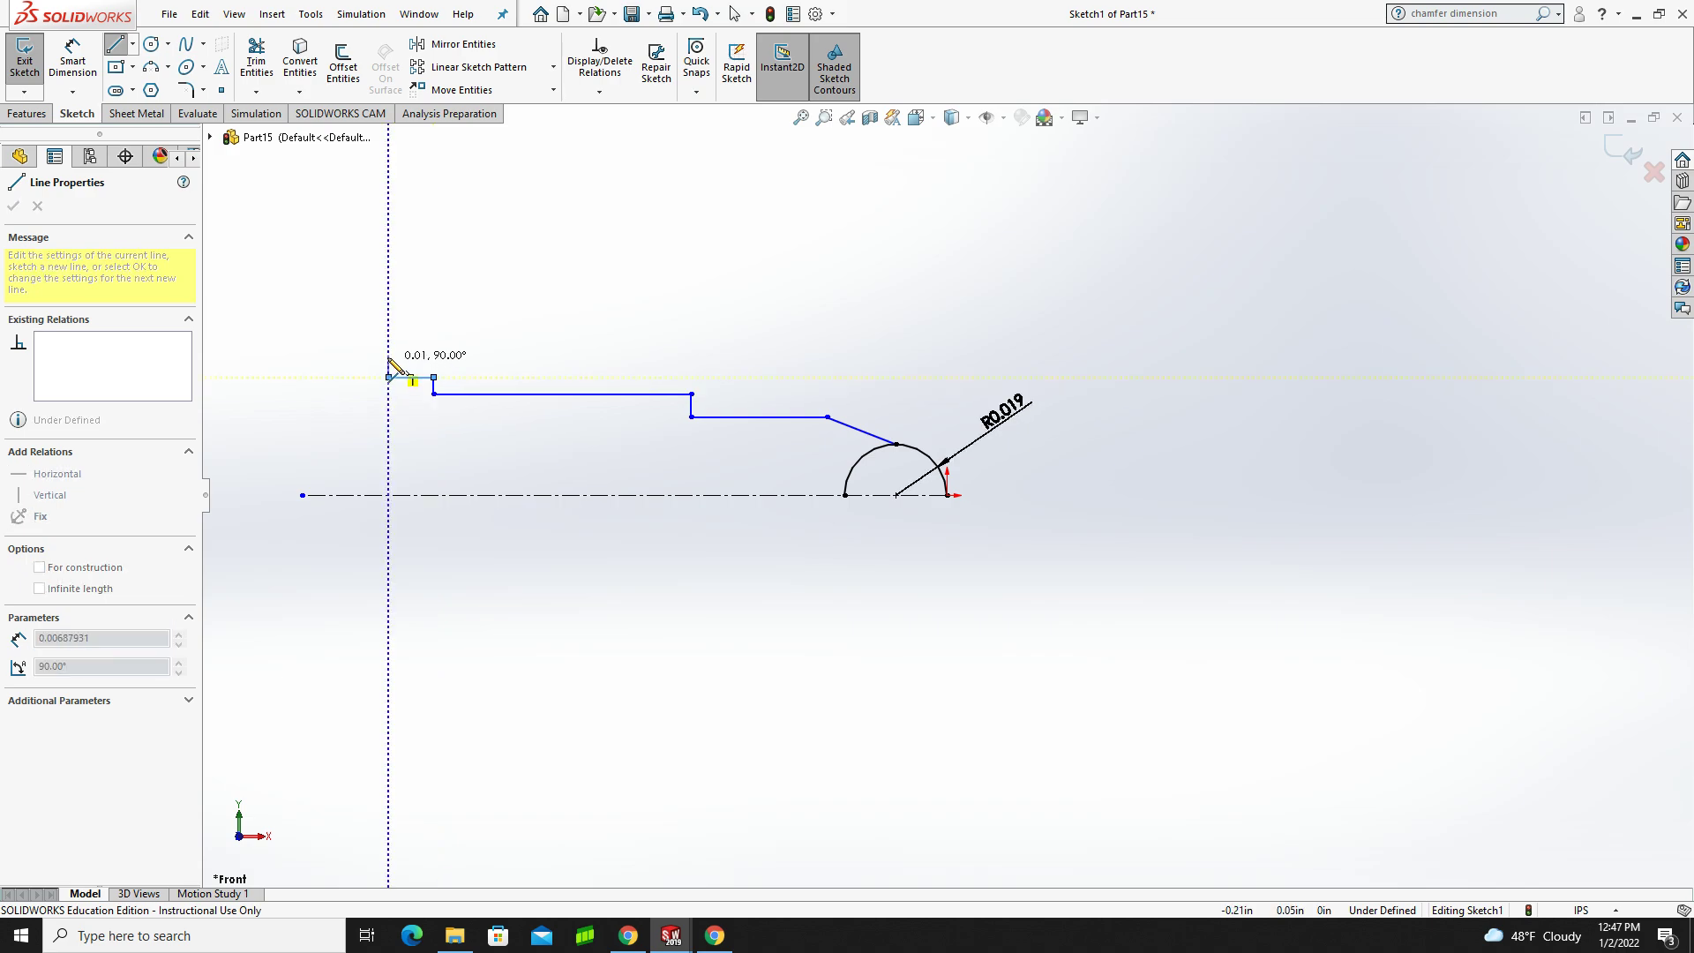
pyautogui.click(388, 357)
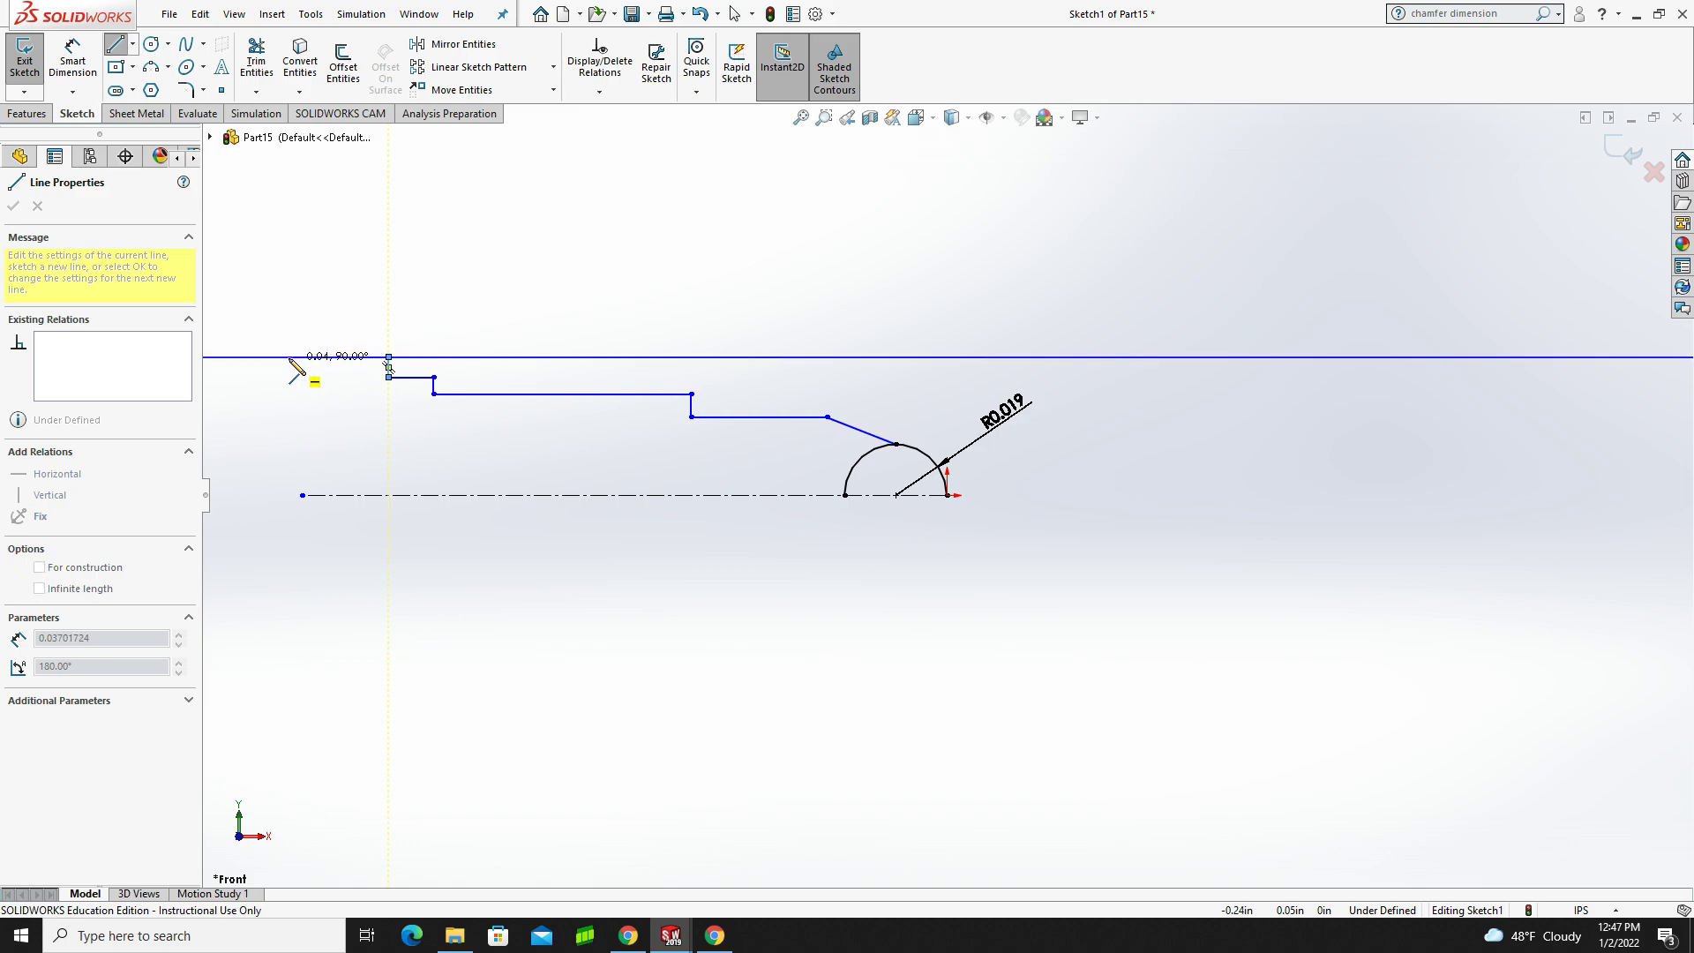
pyautogui.click(302, 357)
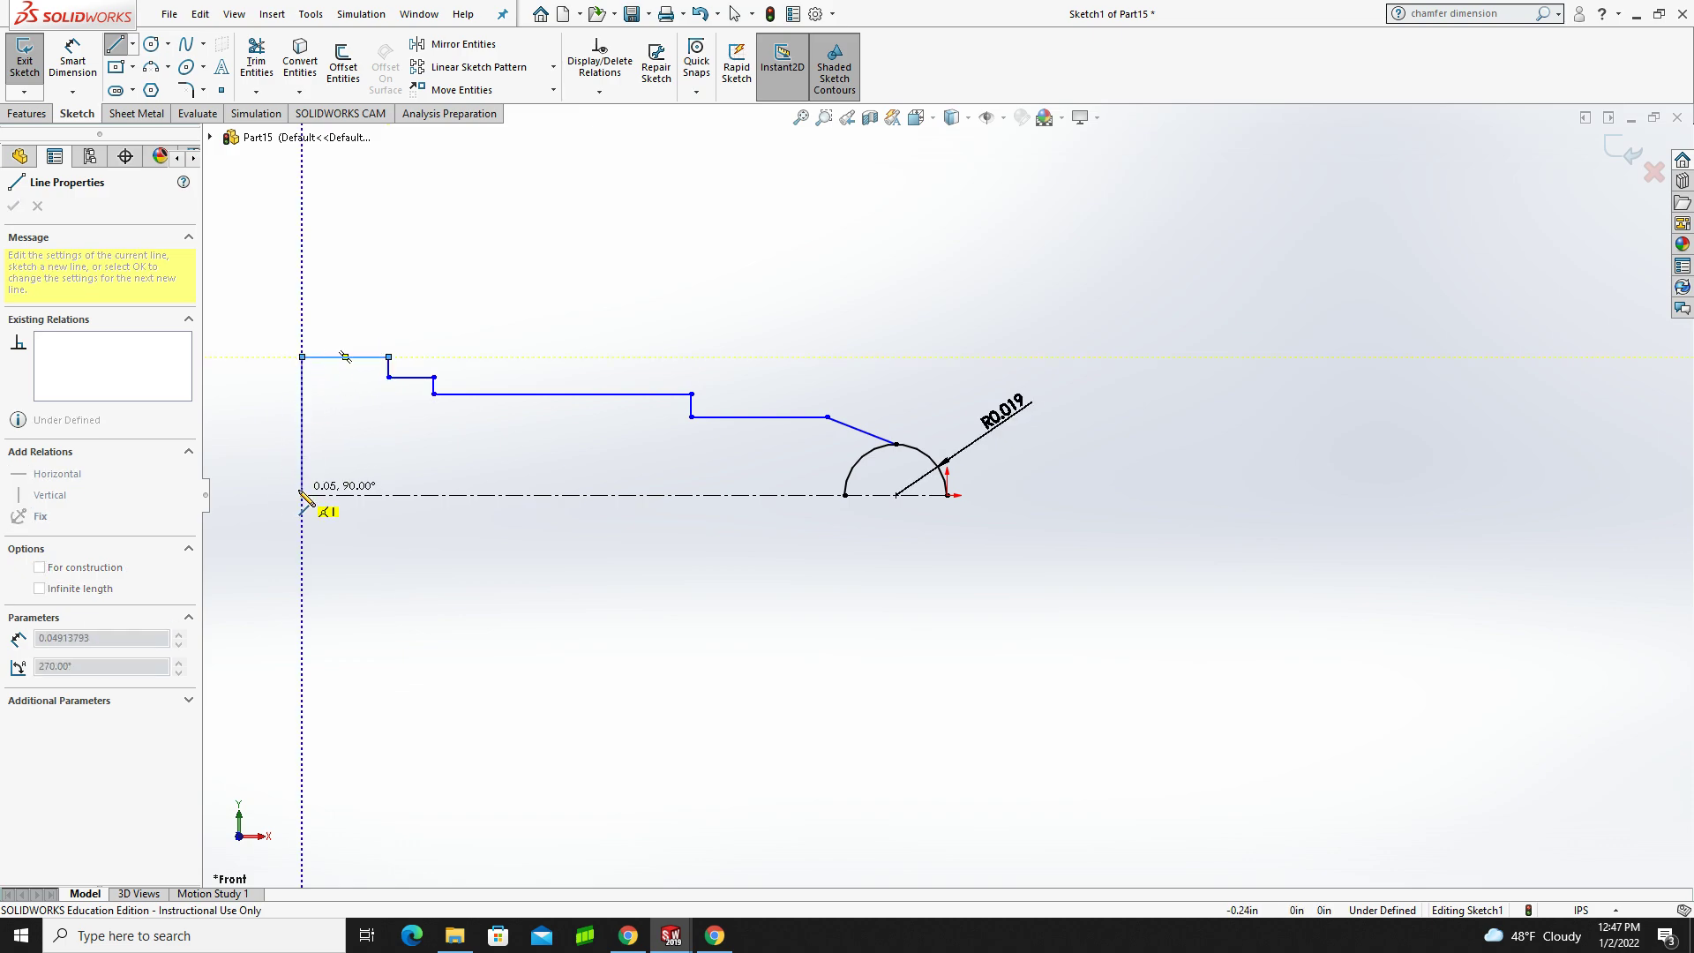
pyautogui.click(301, 495)
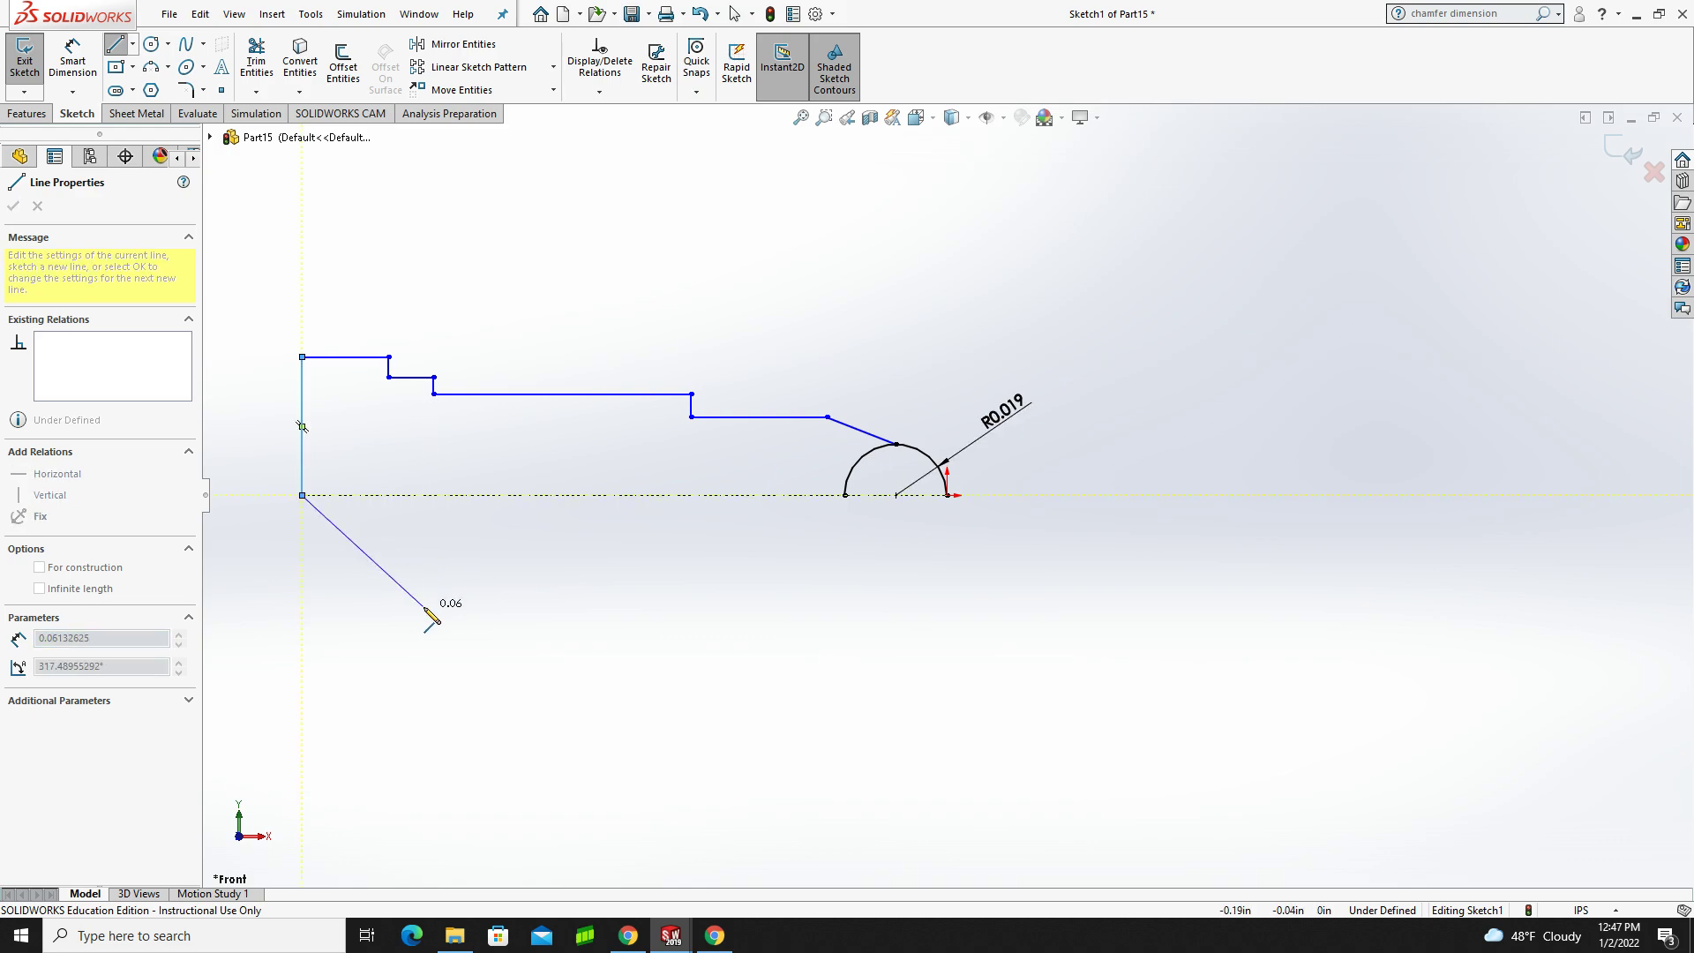
pyautogui.press('Escape')
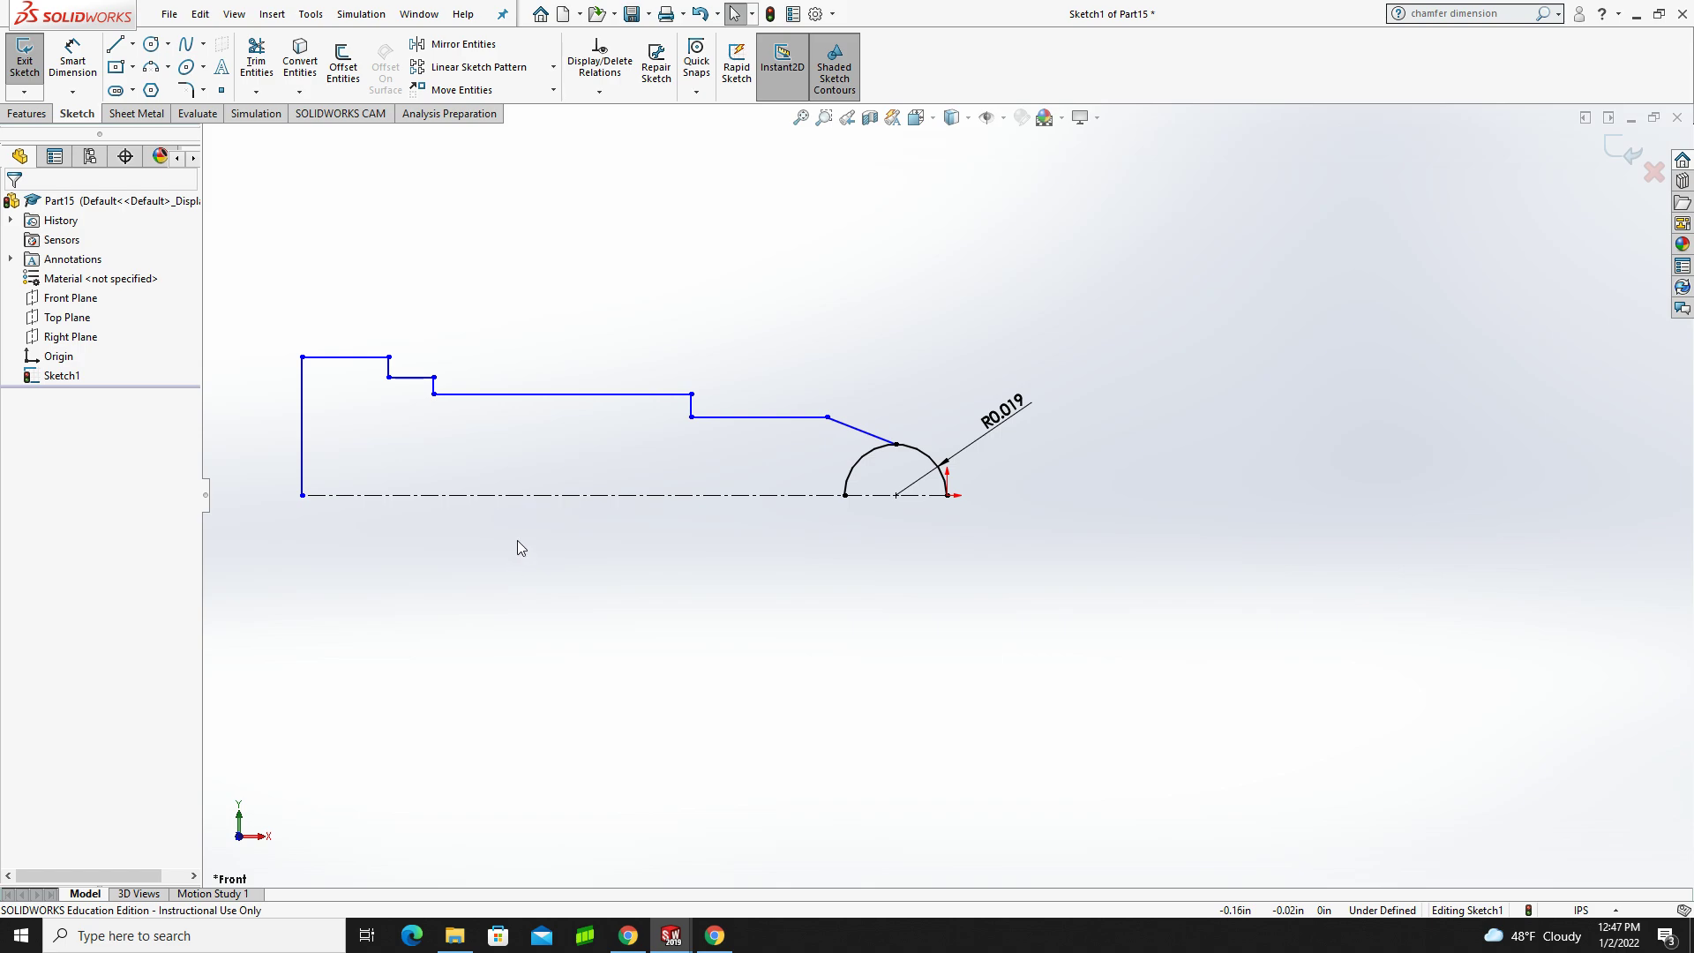
# - Trim away the half of the semicircular arc that lies inside the profile, keeping the quarter arc at the origin
pyautogui.click(256, 61)
pyautogui.moveTo(806, 485); pyautogui.dragTo(865, 480)
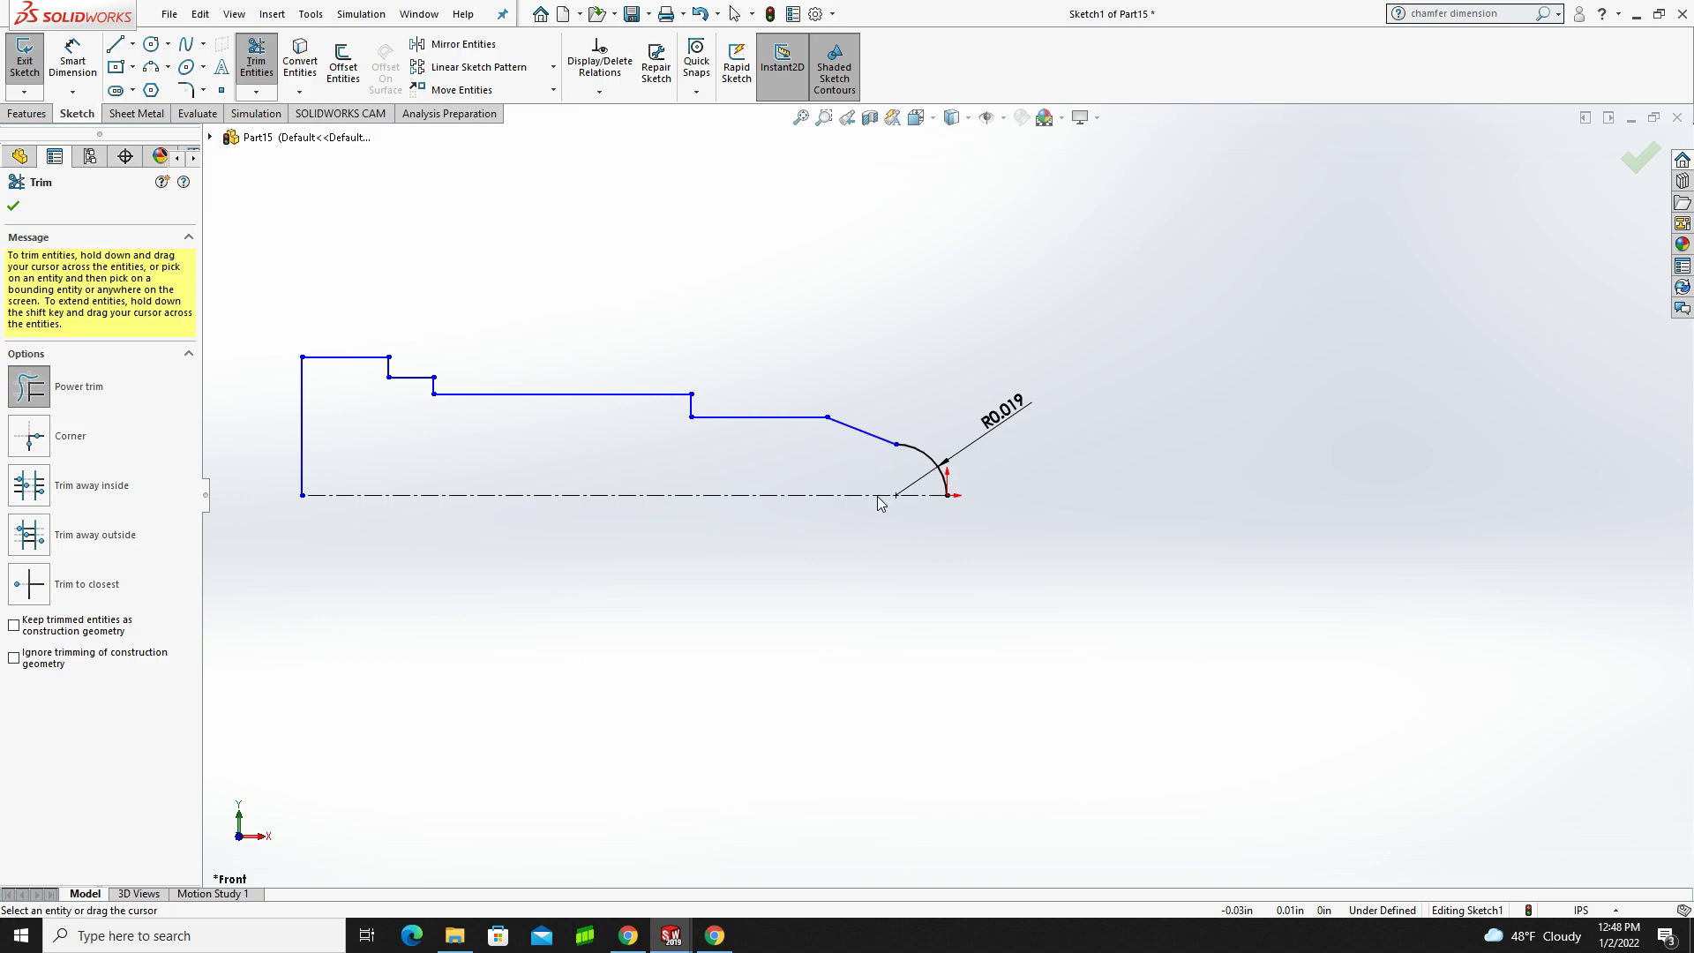
# - Dimension the overall length from the far-end vertical line to the origin as 116 mm and place the dimension clear below the profile
pyautogui.click(68, 58)
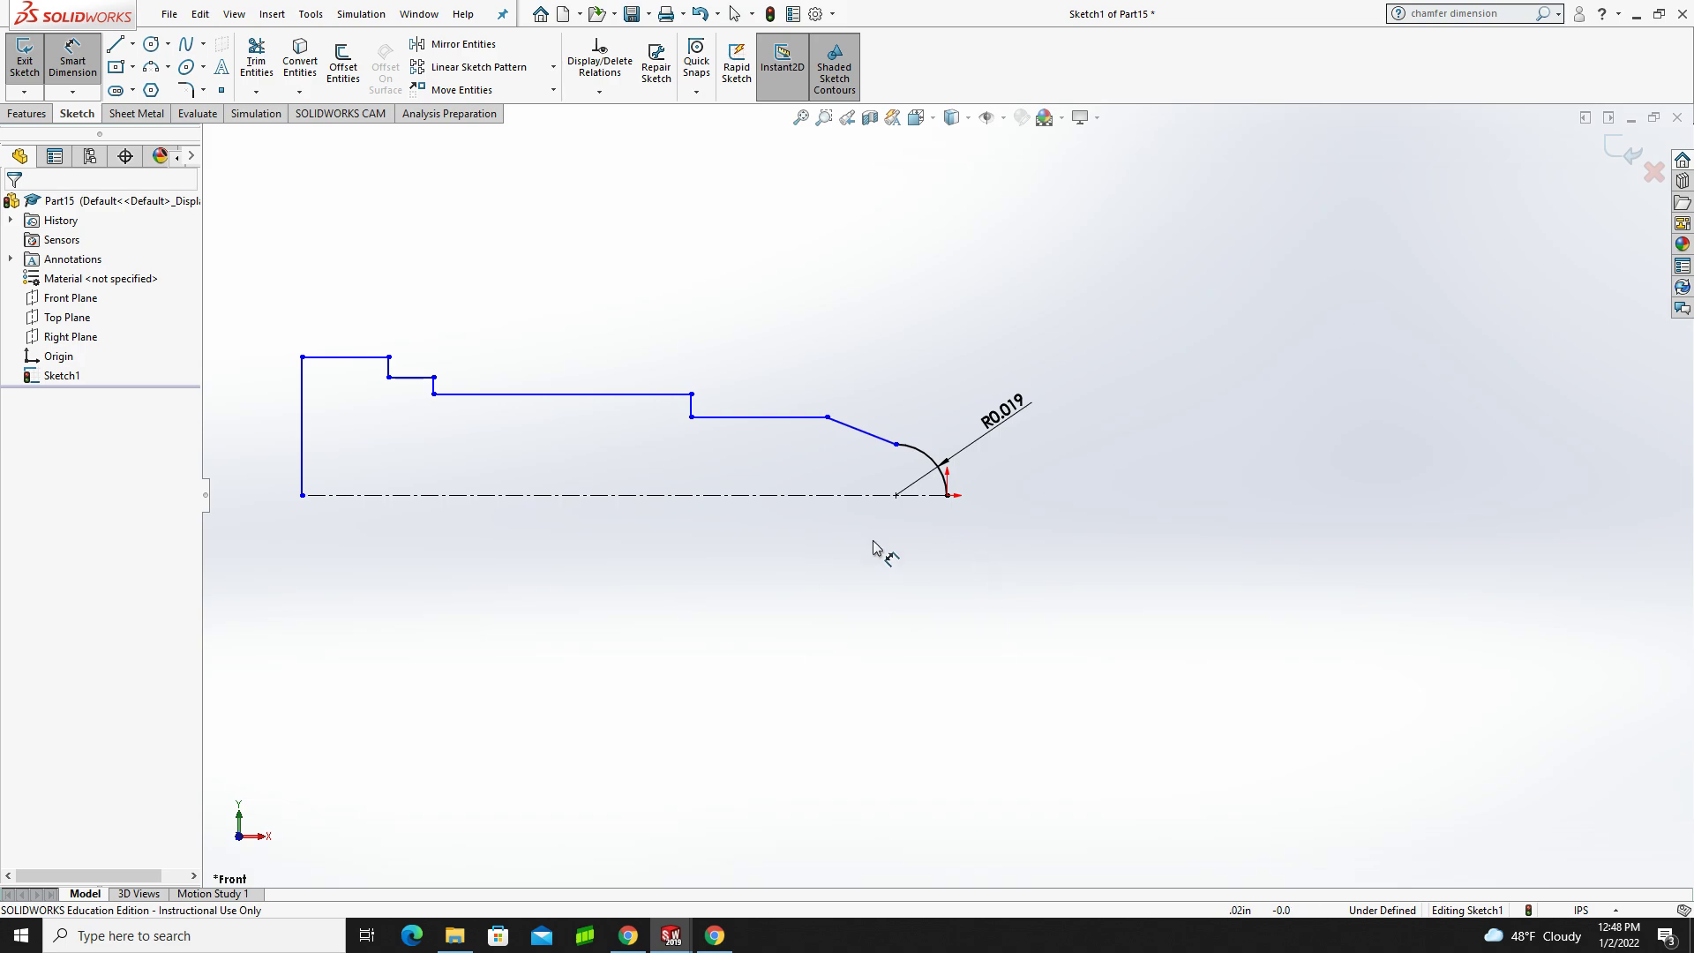
pyautogui.click(302, 493)
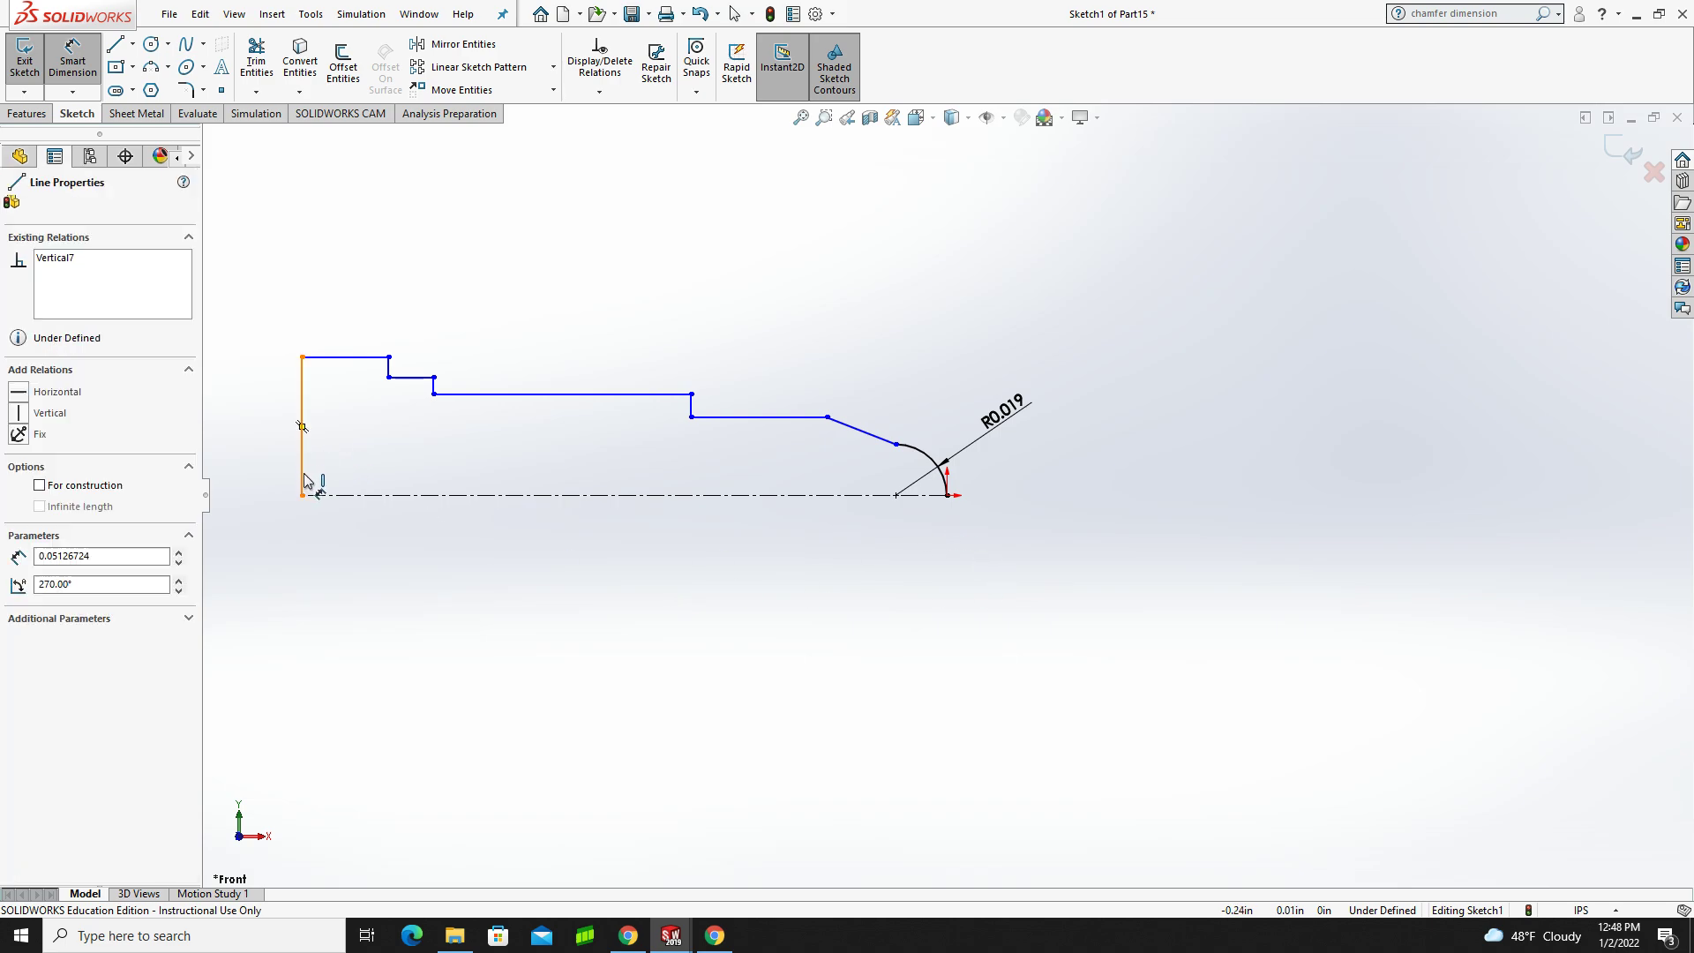
pyautogui.click(947, 495)
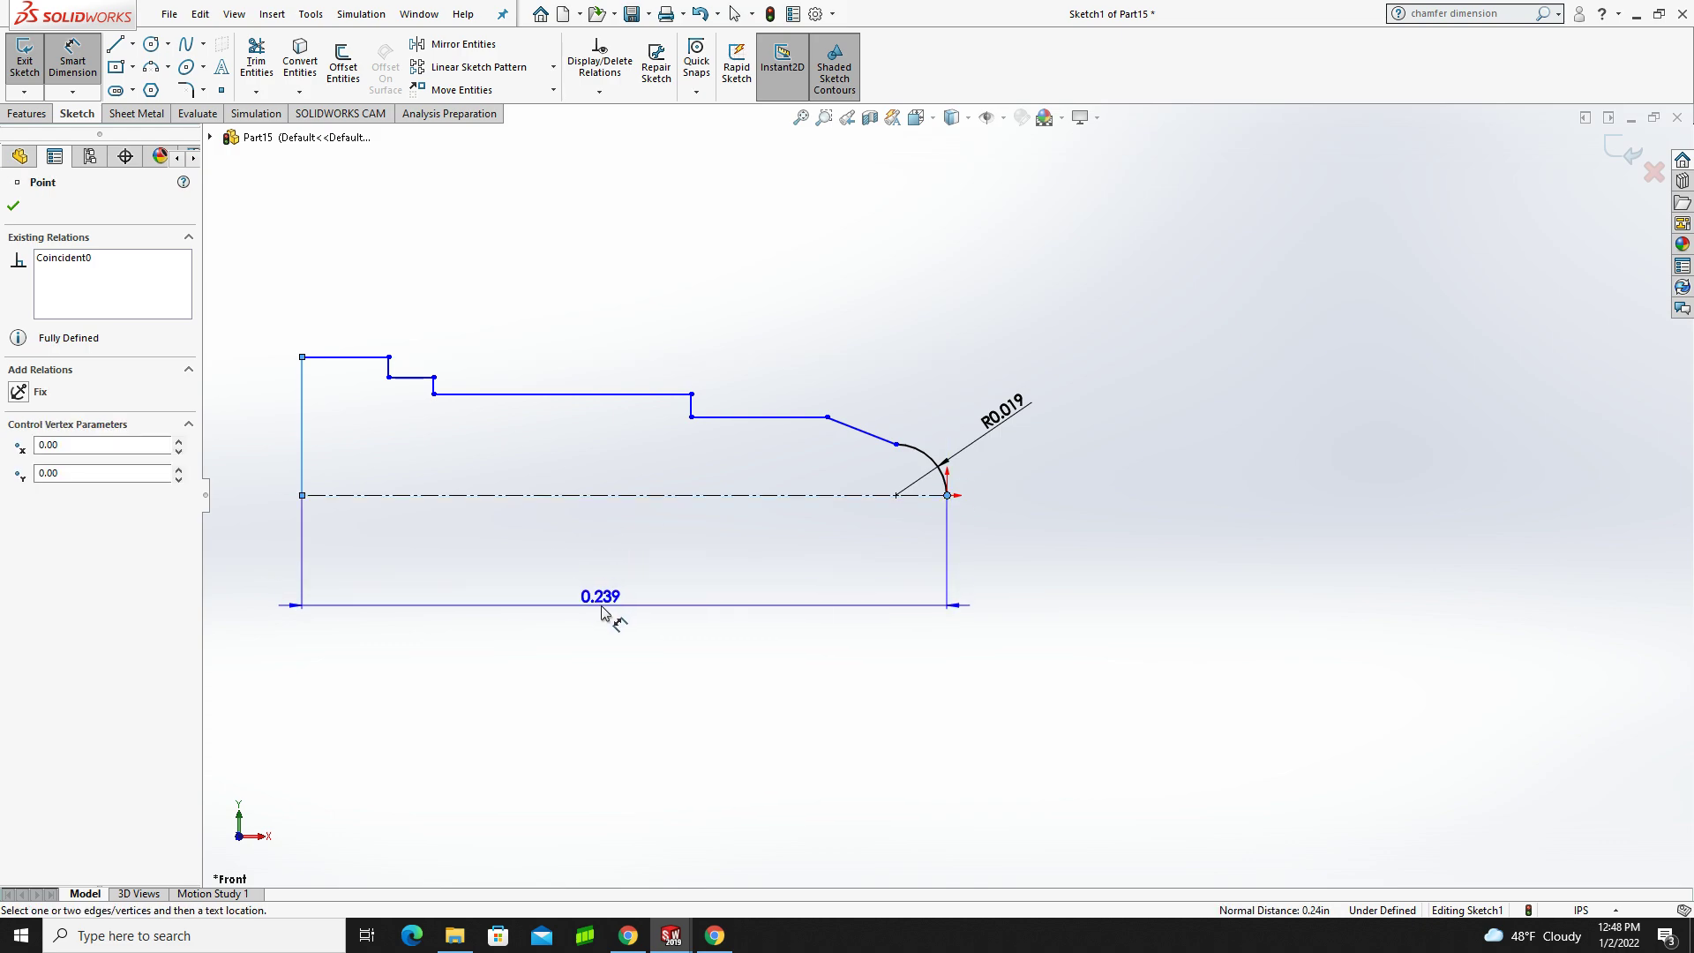
pyautogui.click(607, 613)
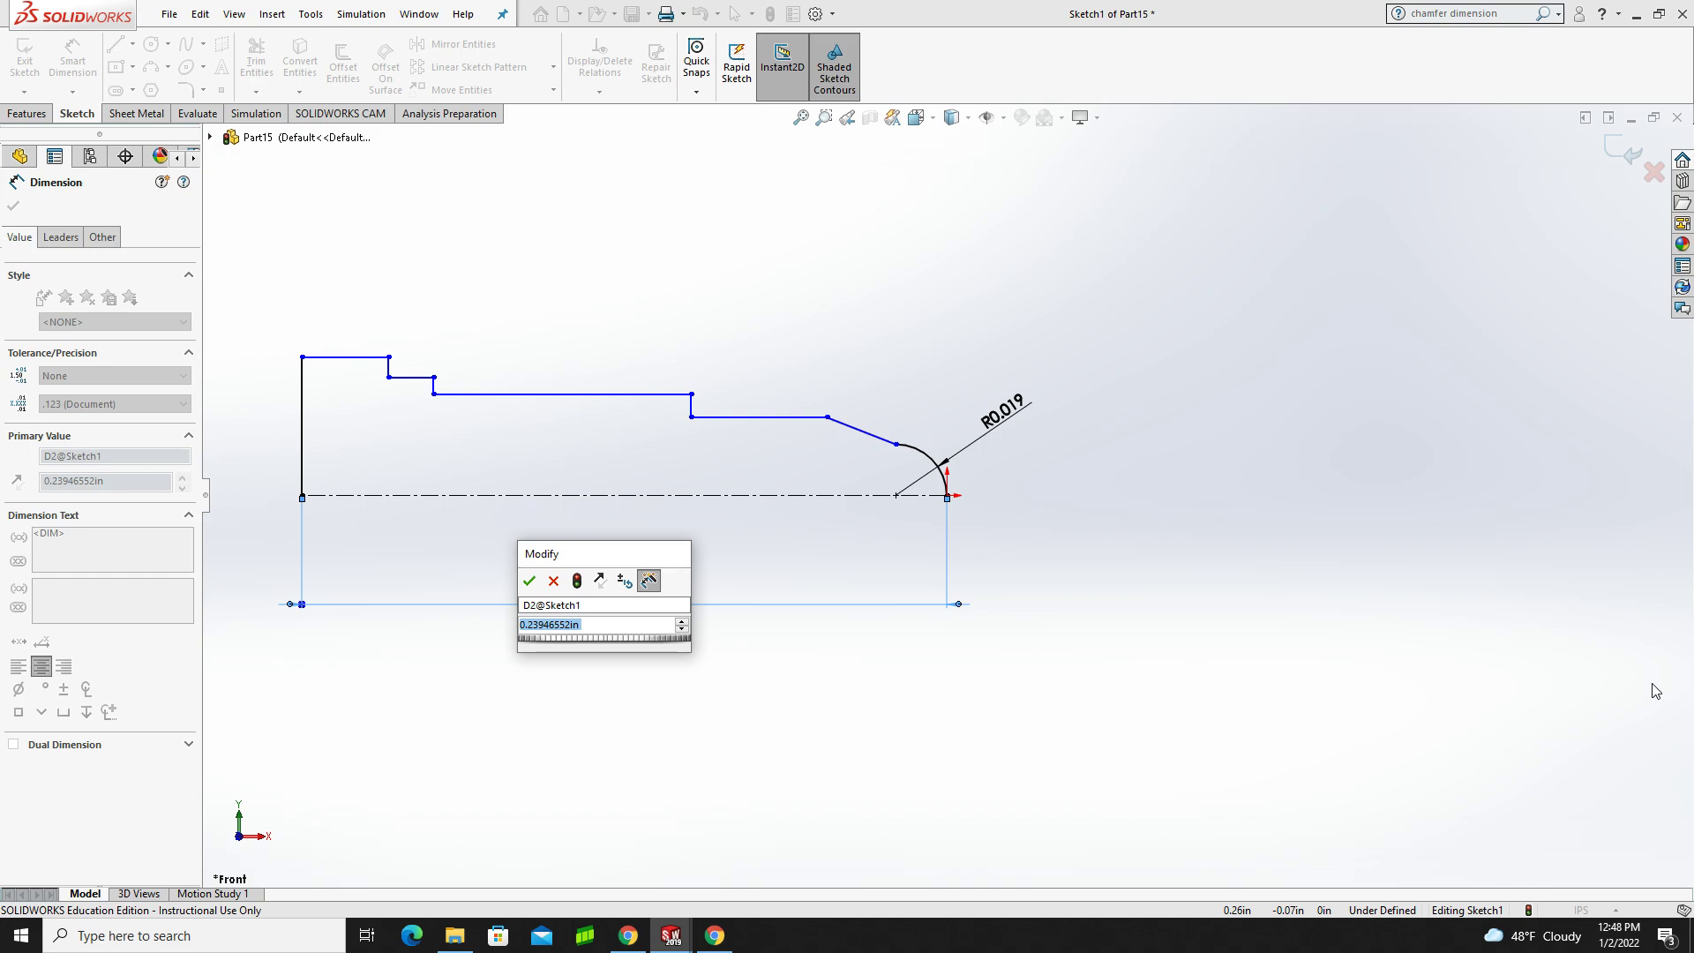
pyautogui.write('116')
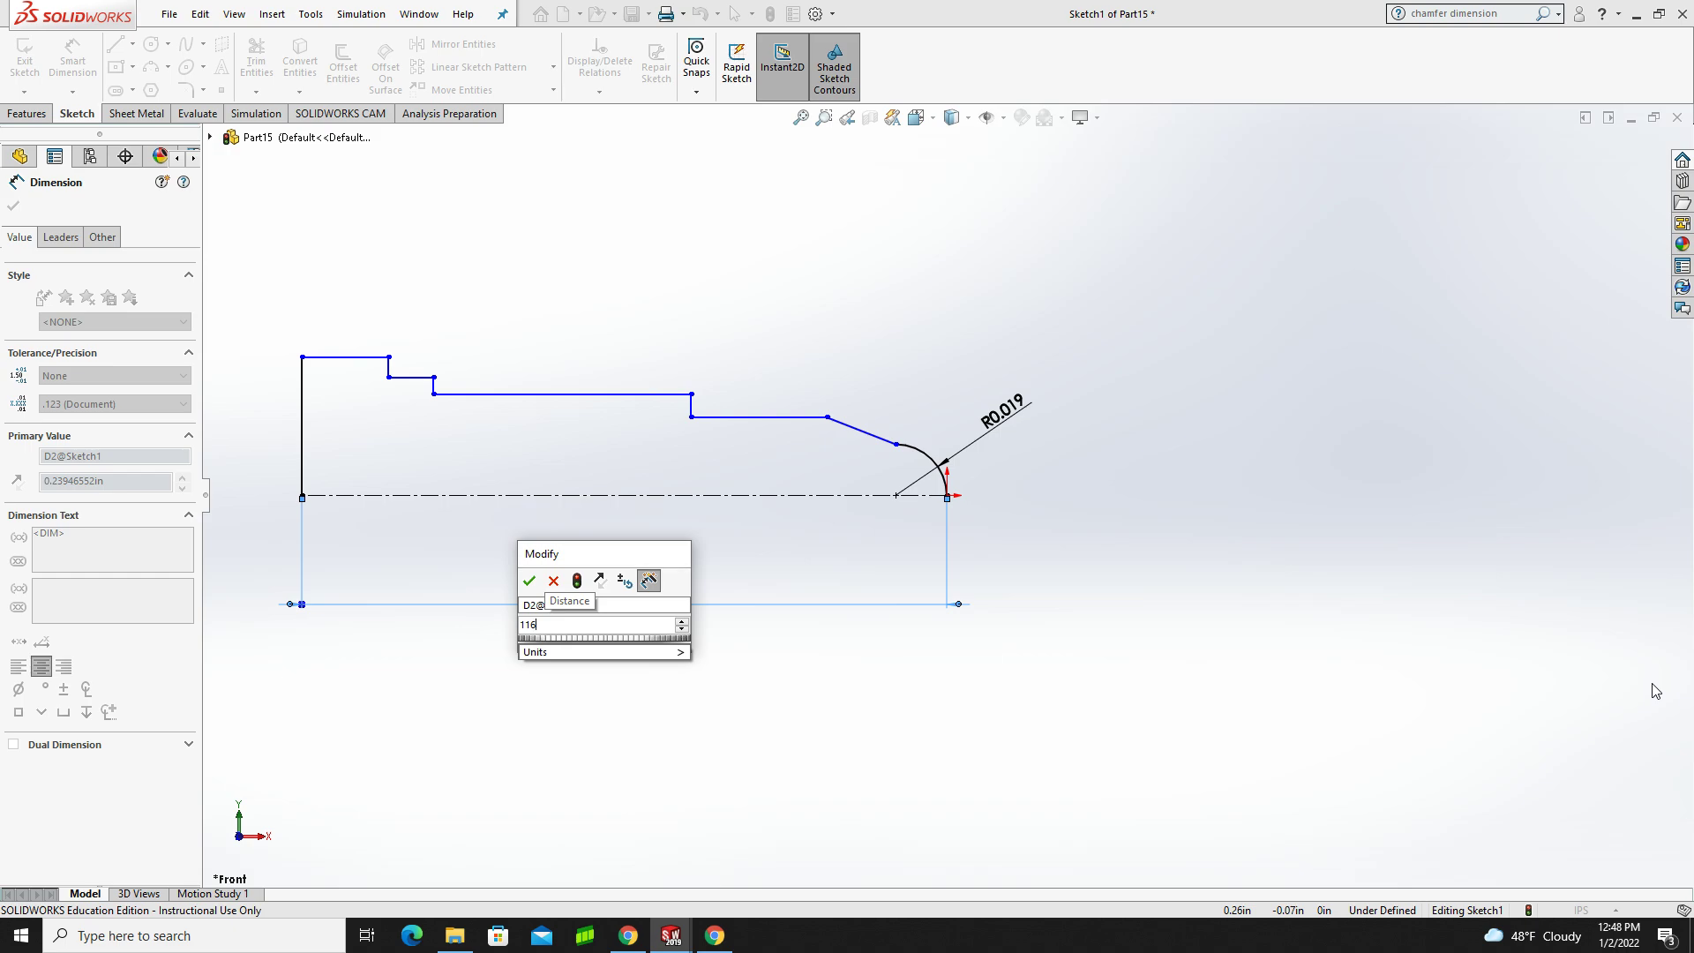
pyautogui.write('mm')
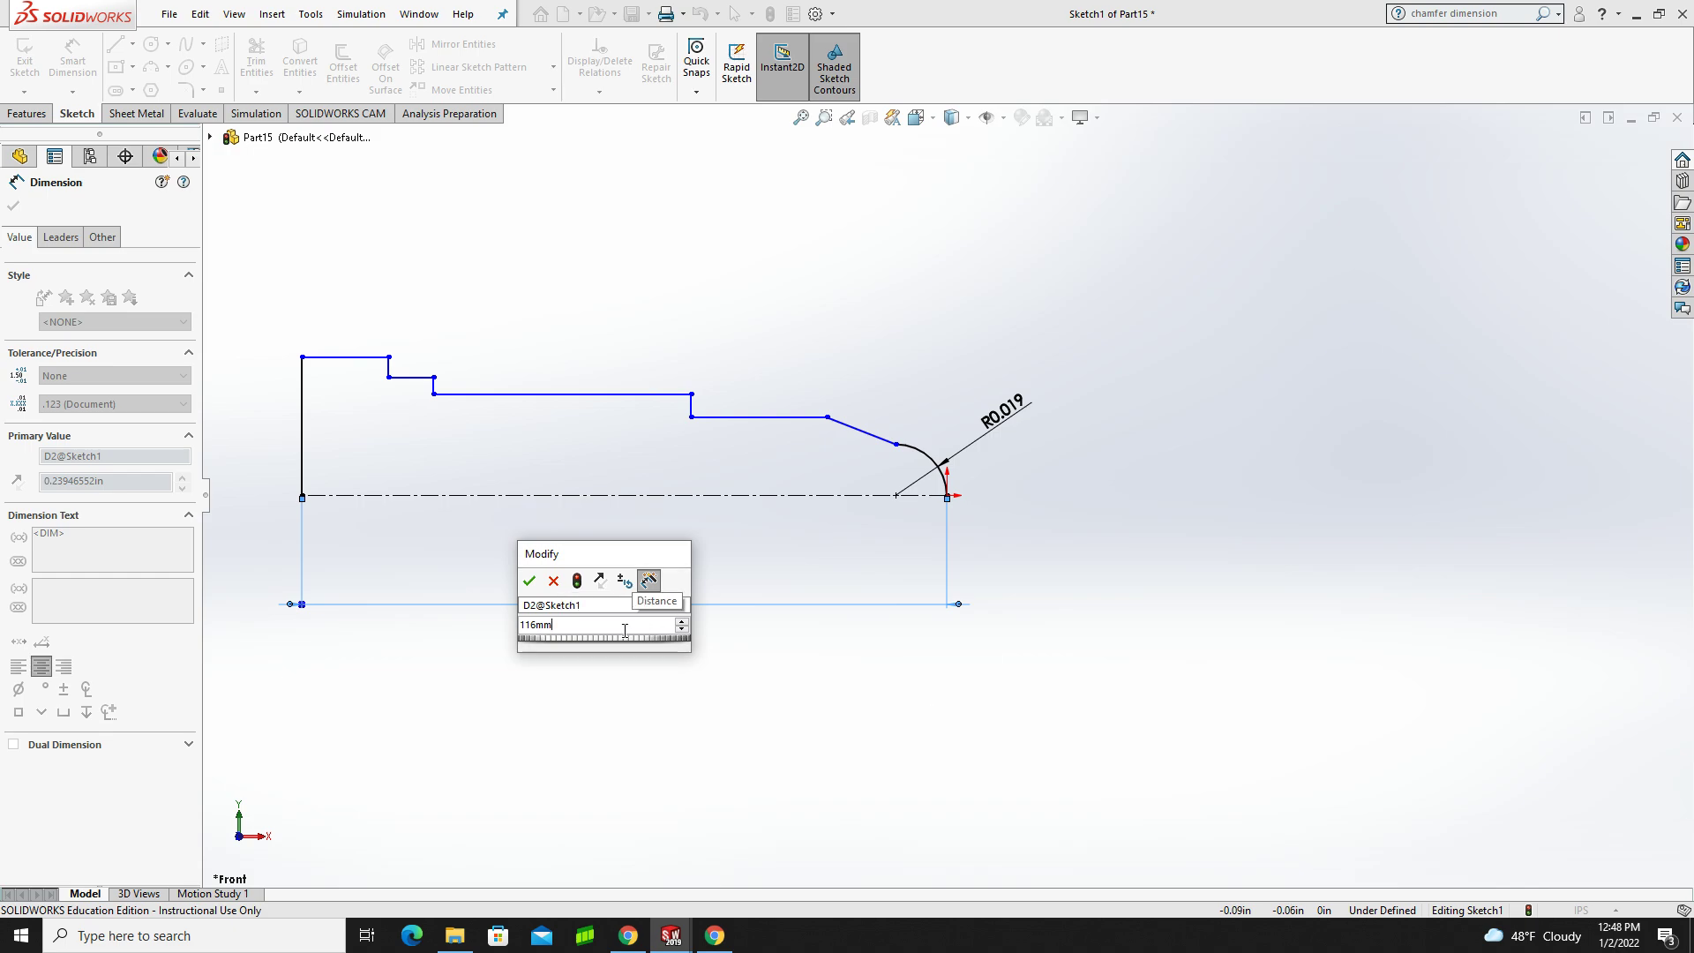
pyautogui.click(529, 580)
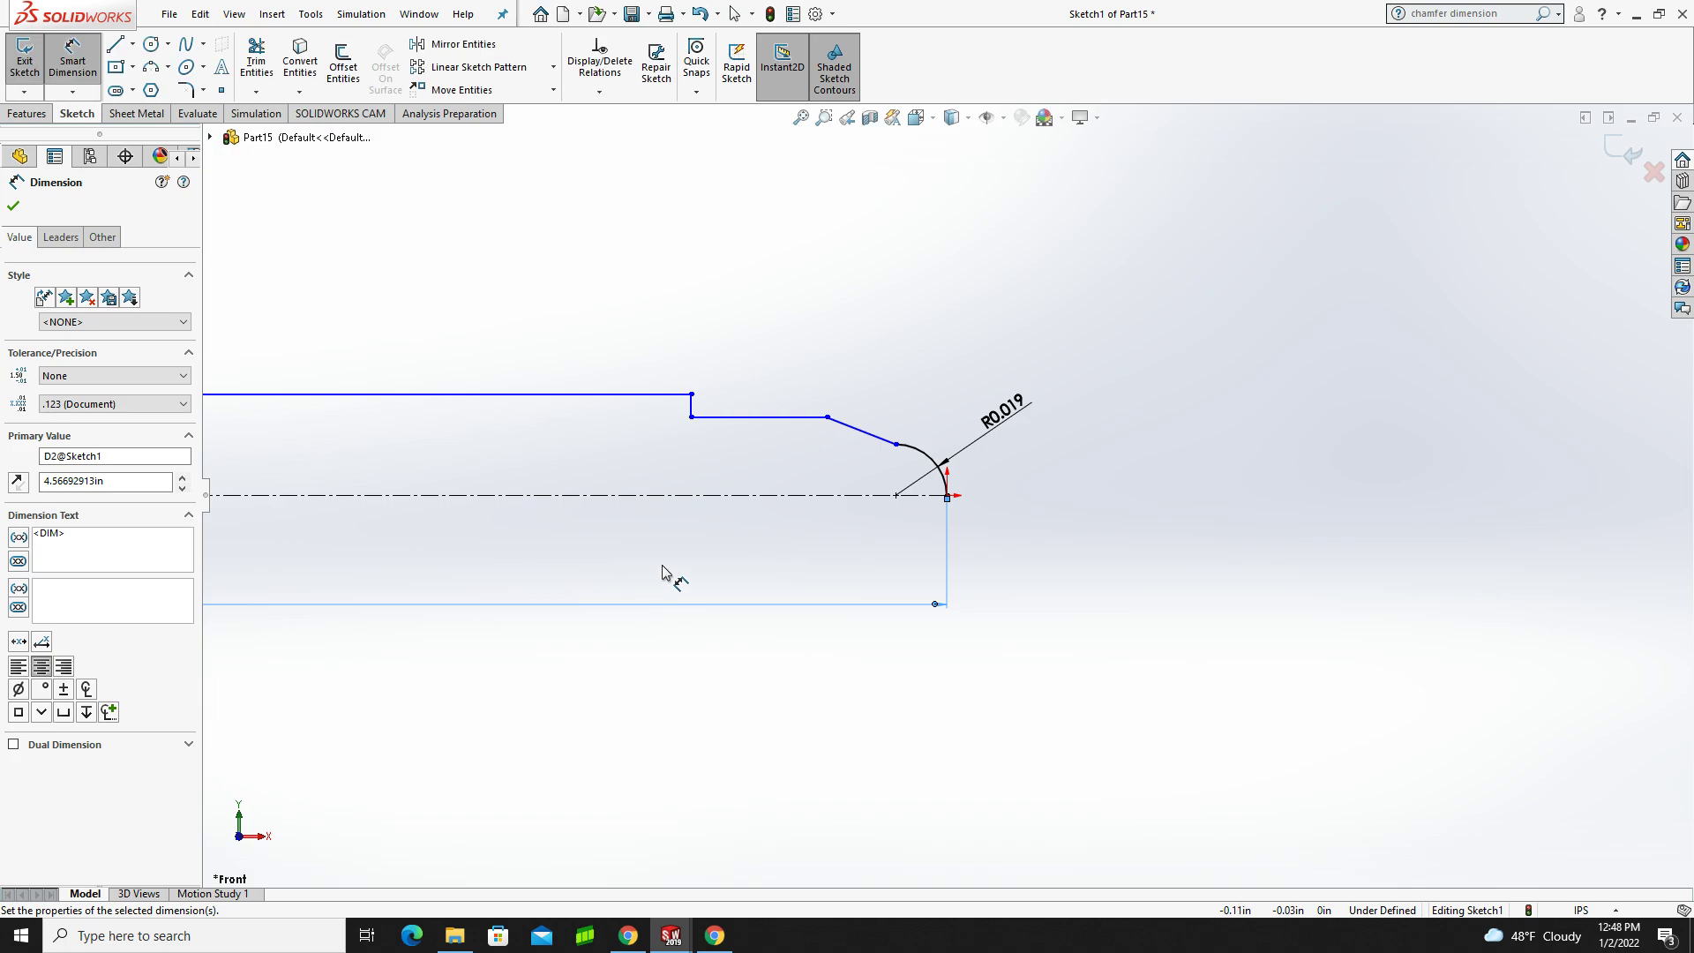
pyautogui.click(800, 117)
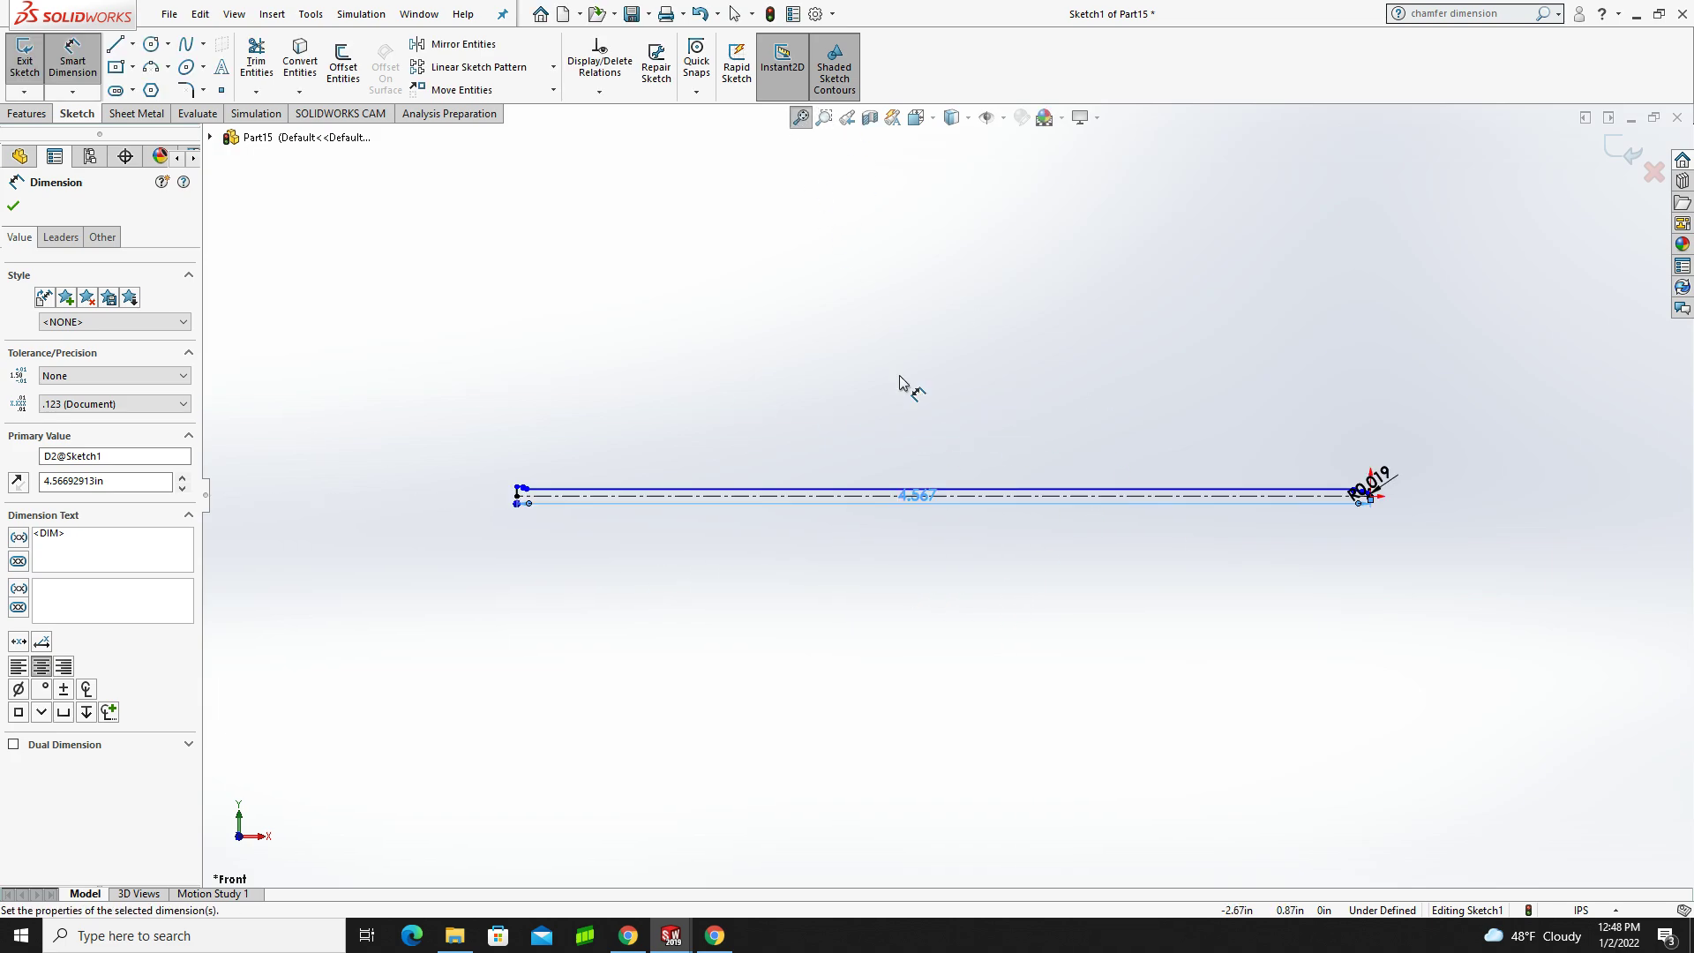
pyautogui.moveTo(928, 501); pyautogui.dragTo(926, 543)
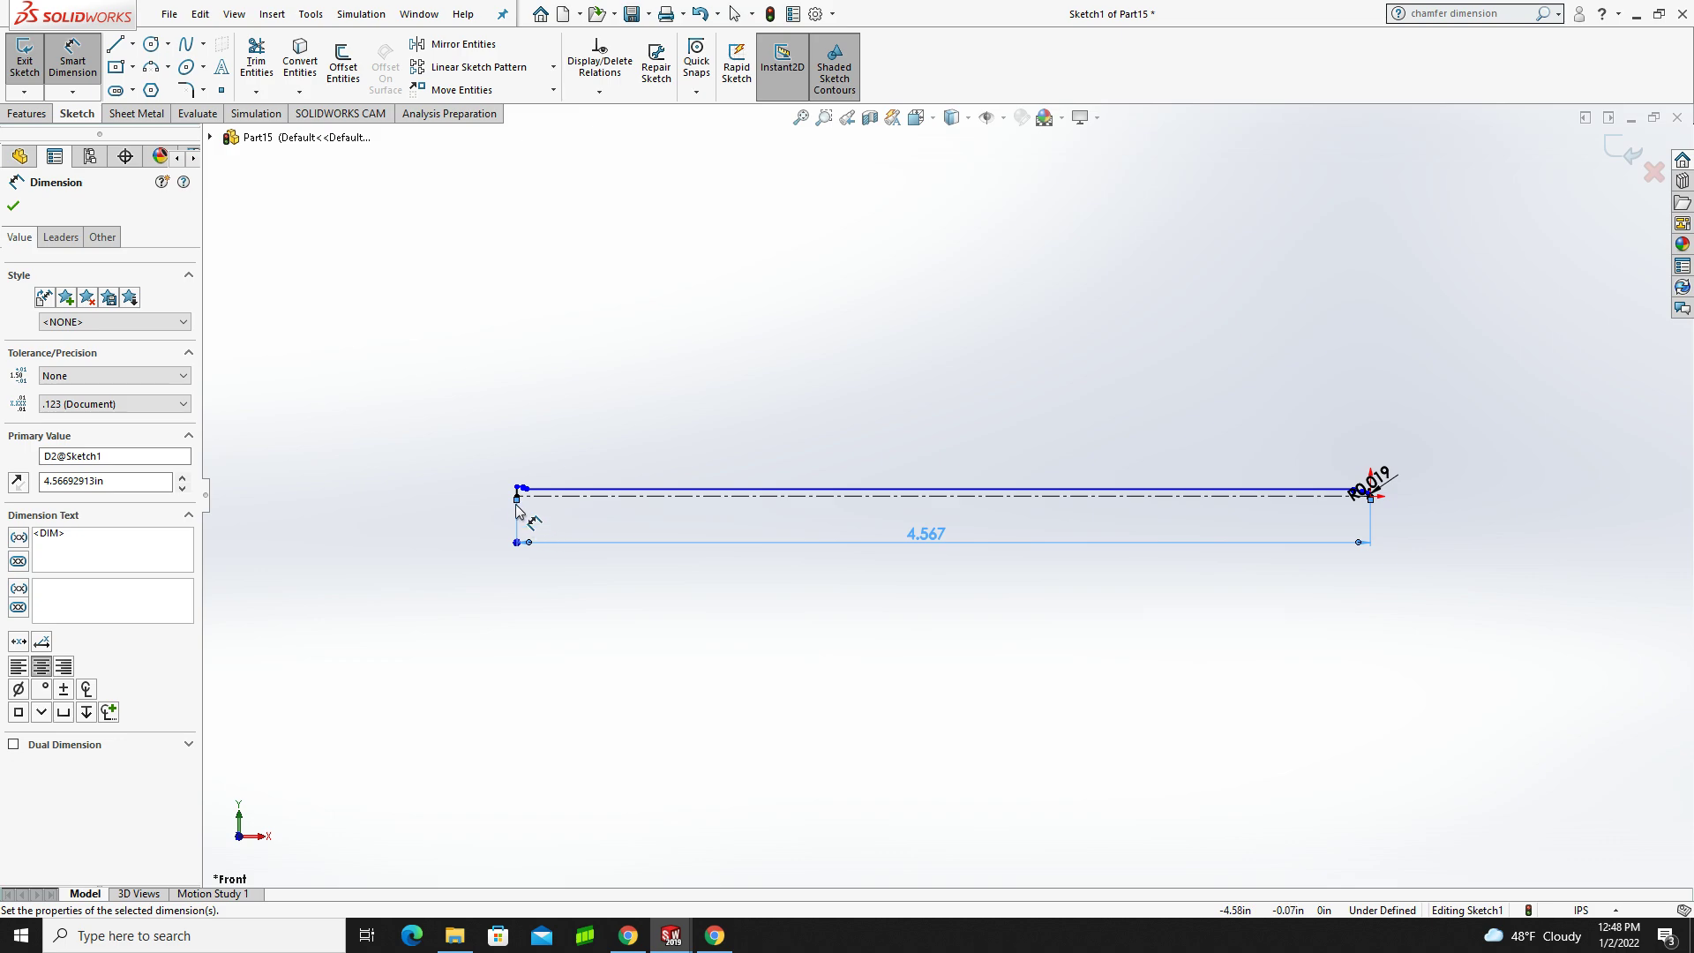
# - Dimension the highest horizontal line at the profile's far end as 0.661 in long
pyautogui.scroll(-10, 516, 513)
pyautogui.scroll(-6, 794, 472)
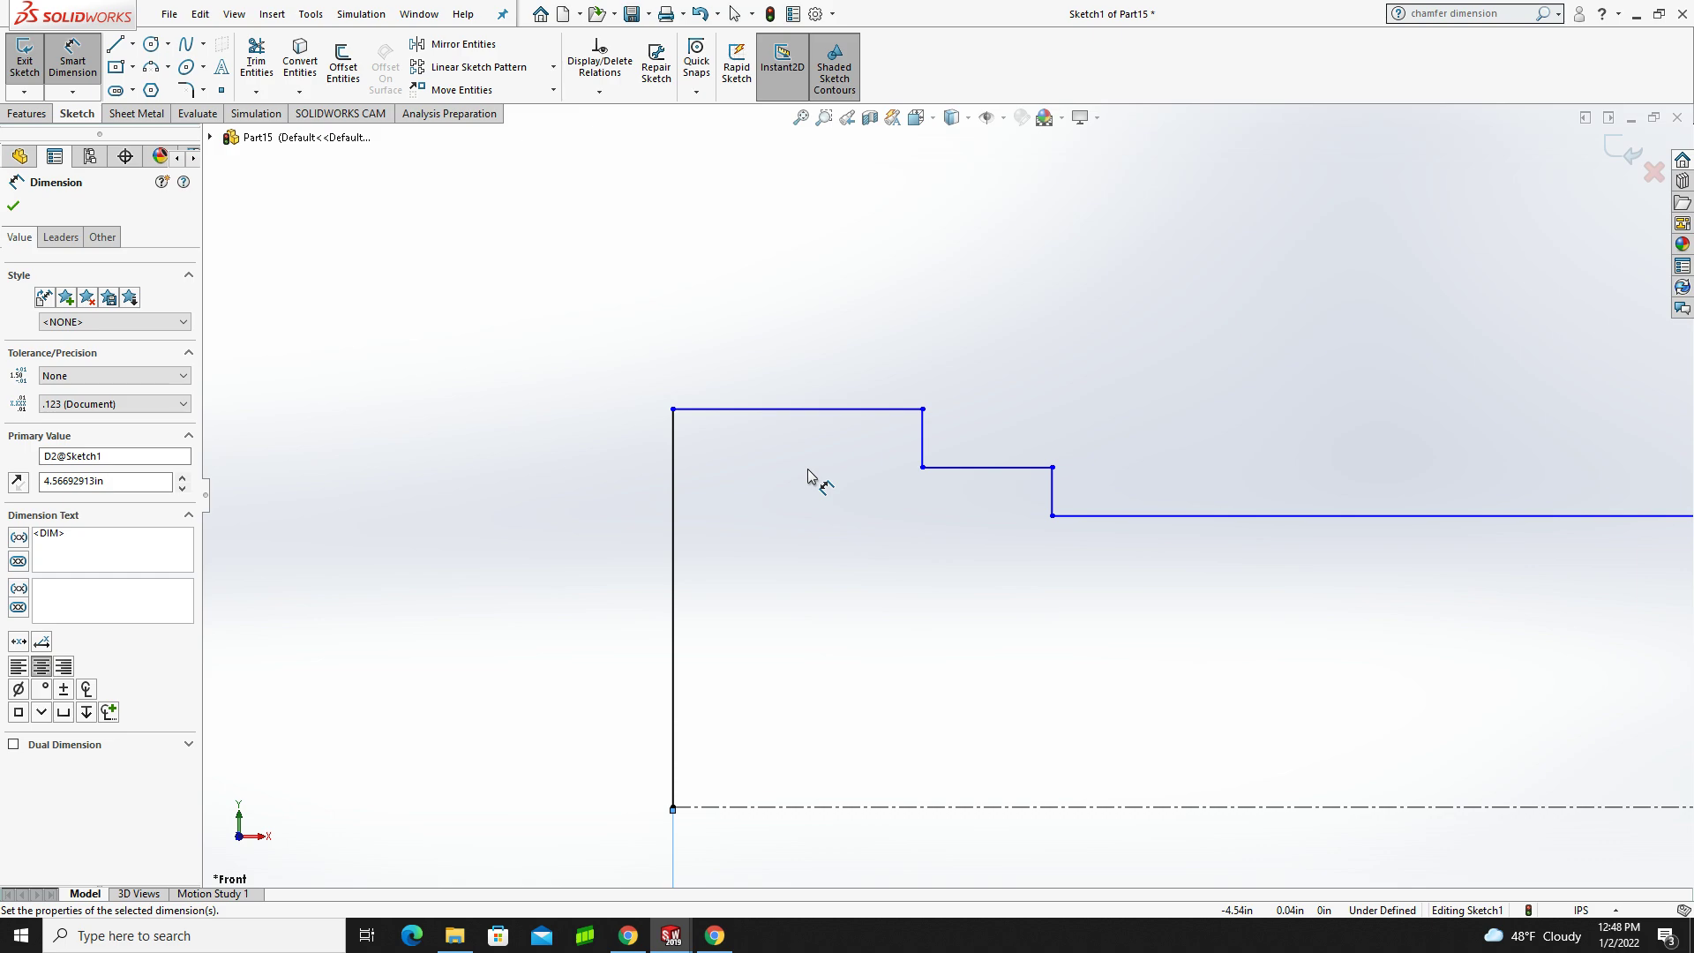
pyautogui.click(766, 415)
pyautogui.click(798, 350)
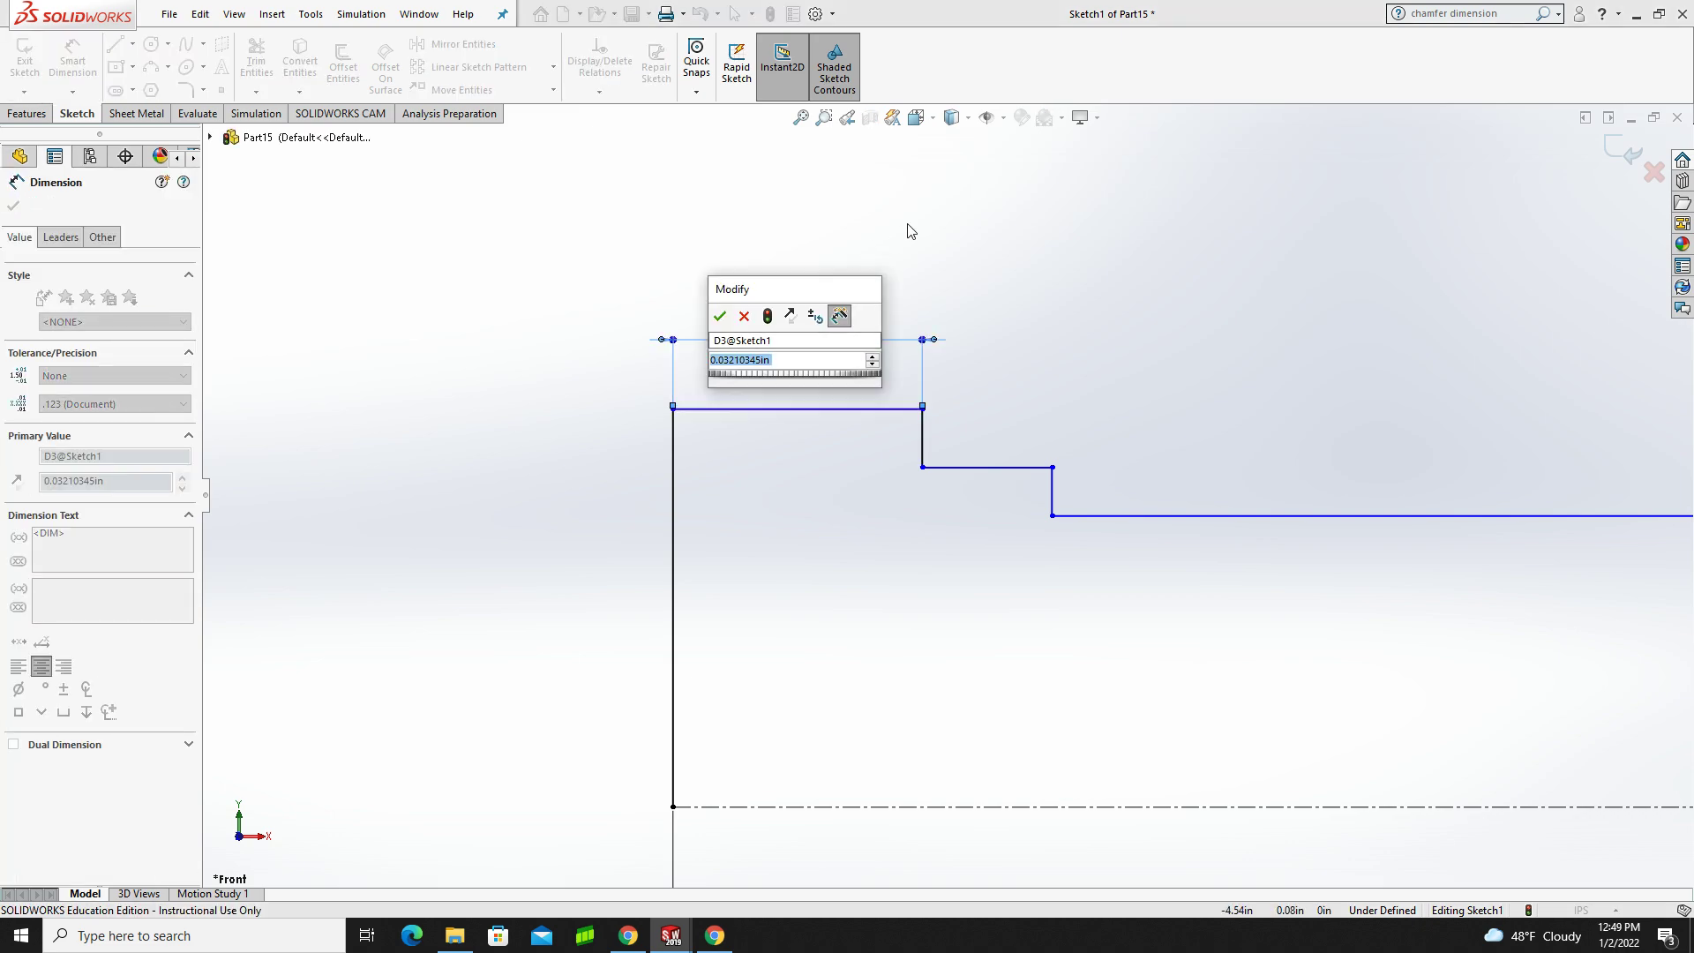
pyautogui.write('.661')
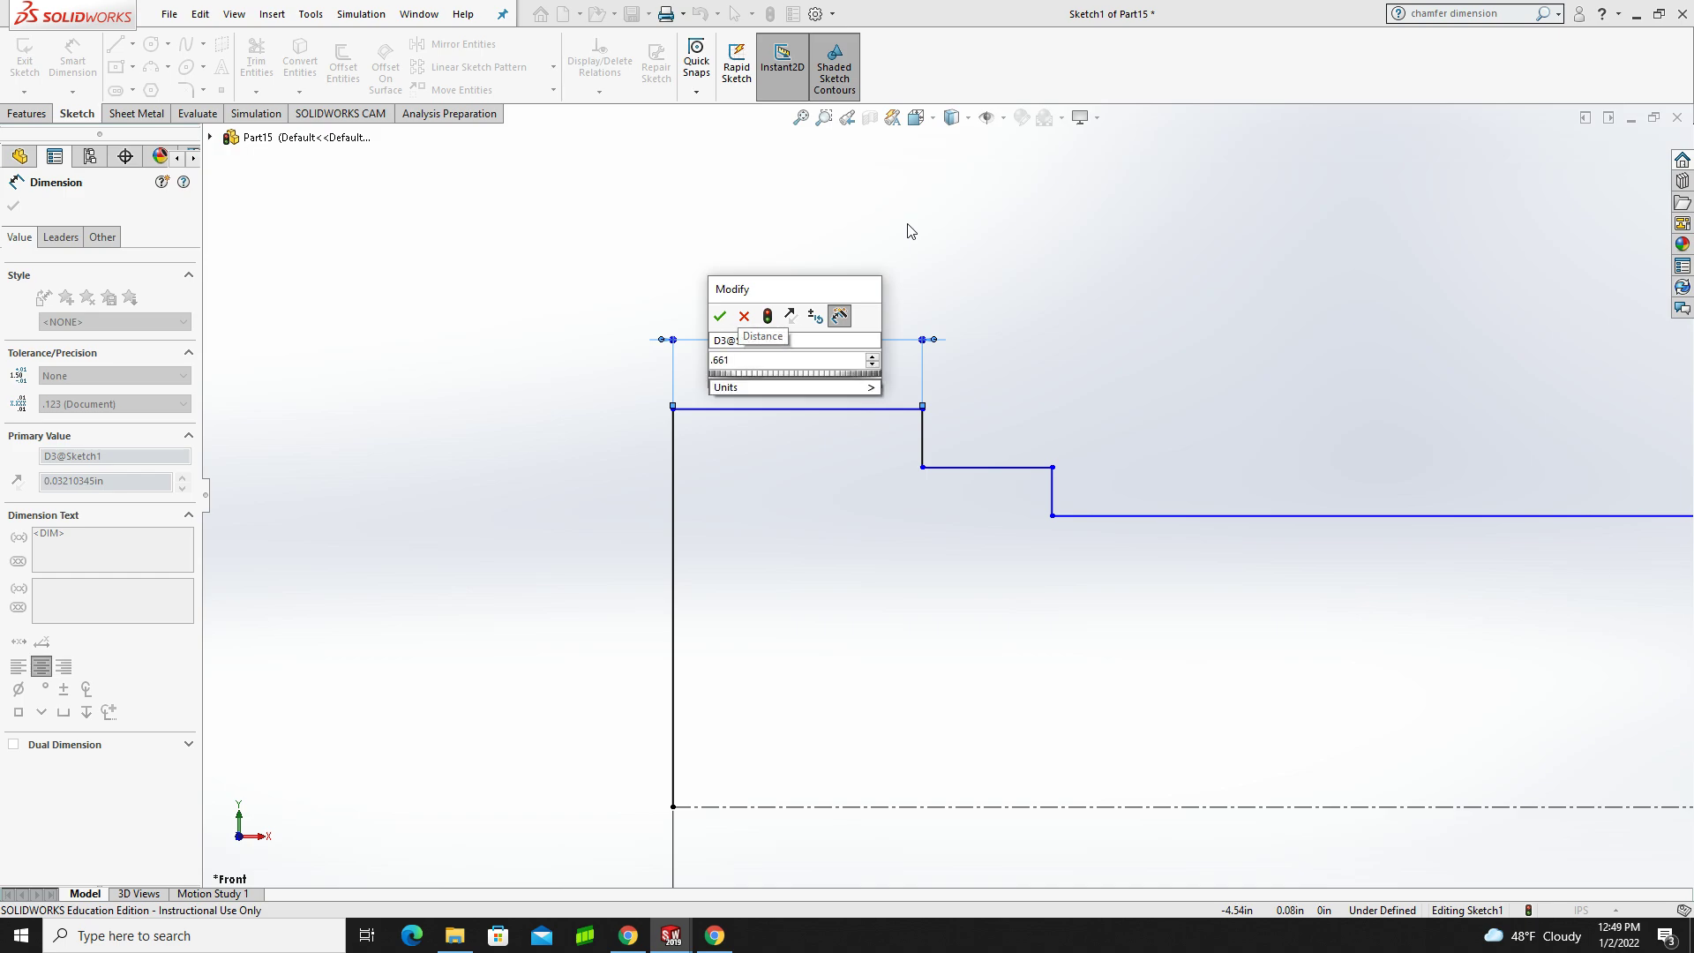
pyautogui.press('Return')
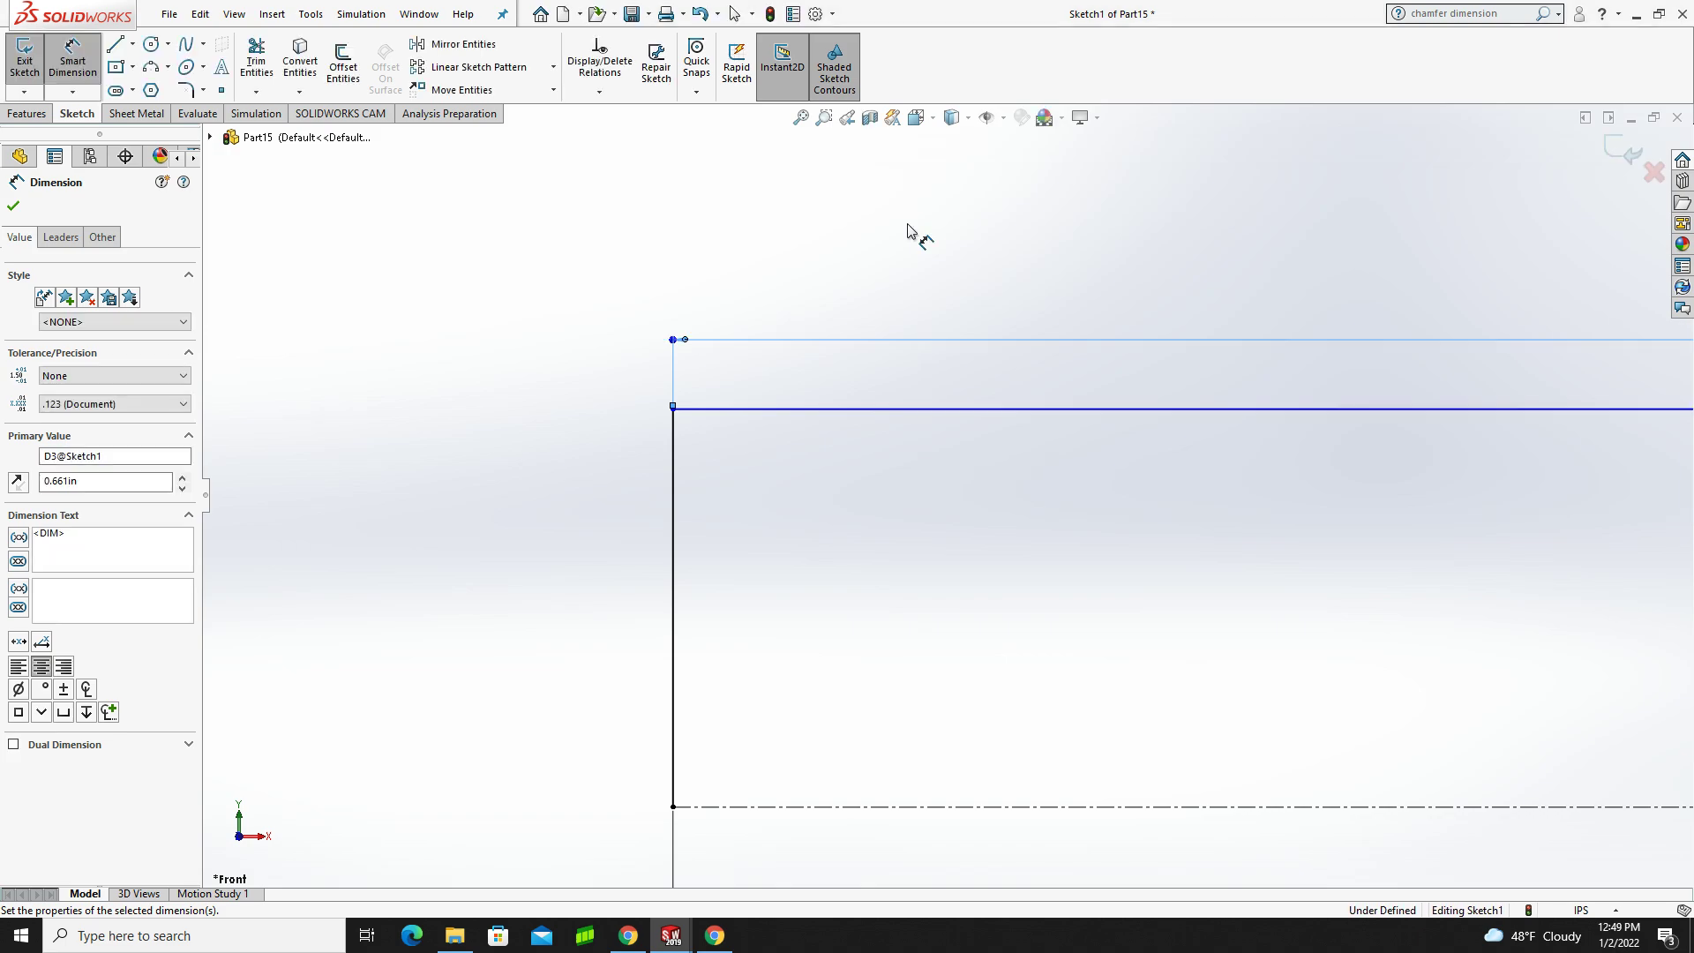
# - Dimension the short horizontal line of the adjacent lower step as 0.125 in, aligned with the 0.661 in dimension
pyautogui.scroll(10, 944, 448)
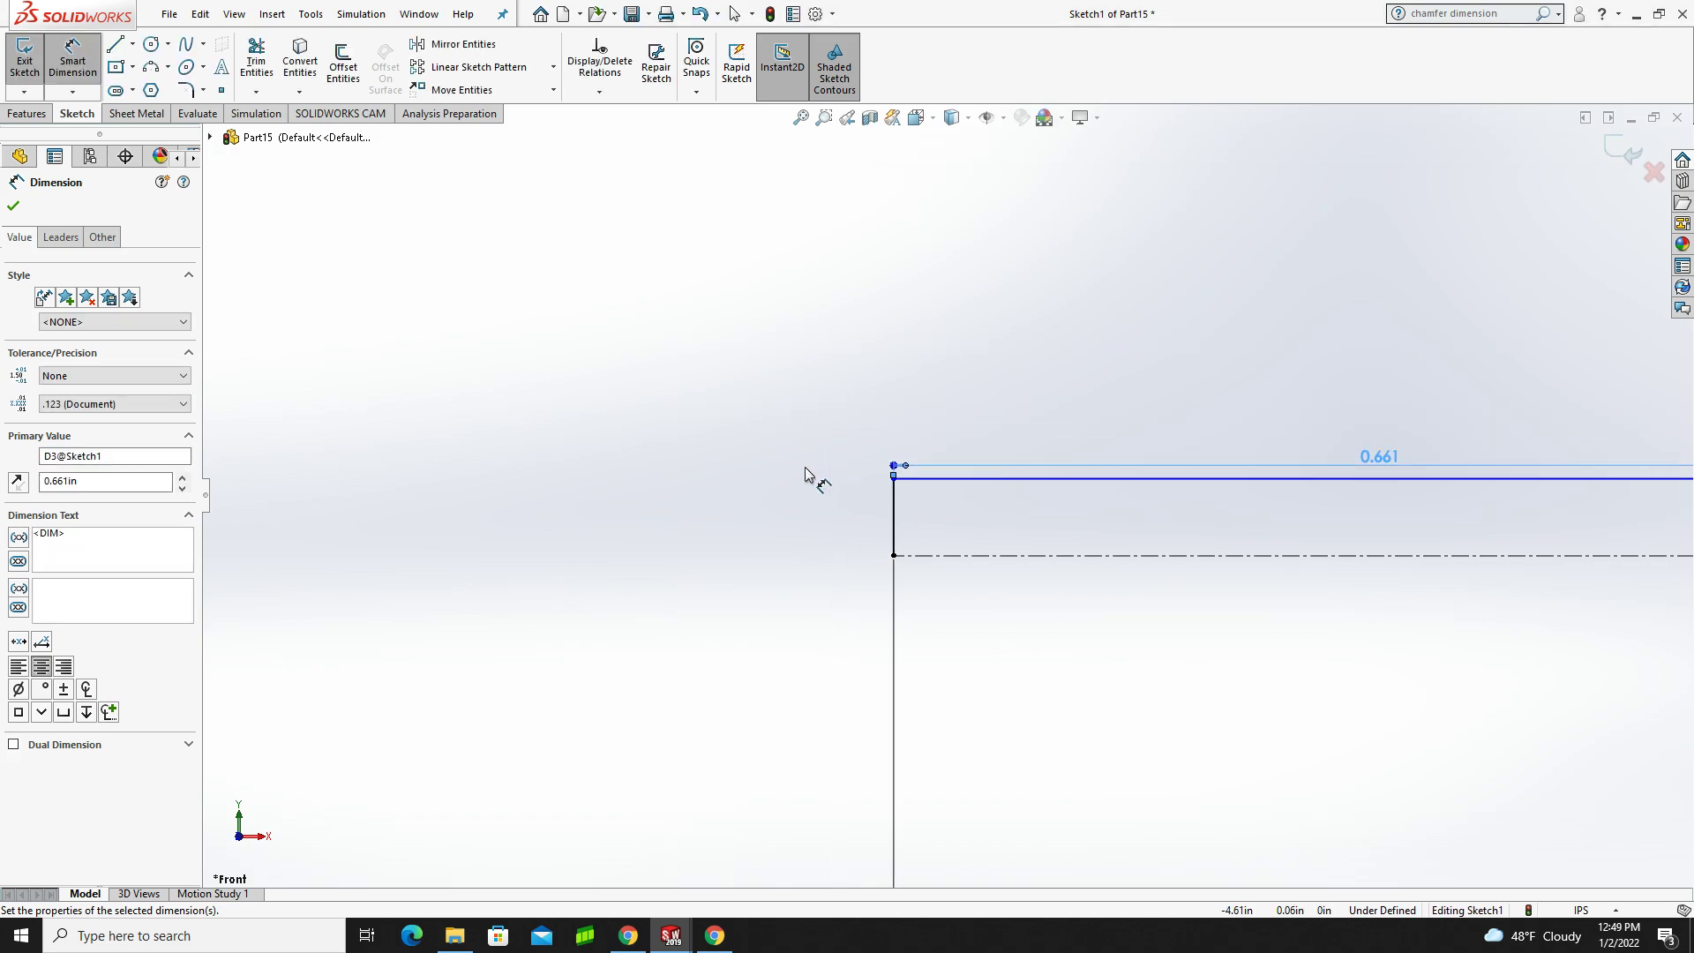
pyautogui.scroll(-6, 1491, 515)
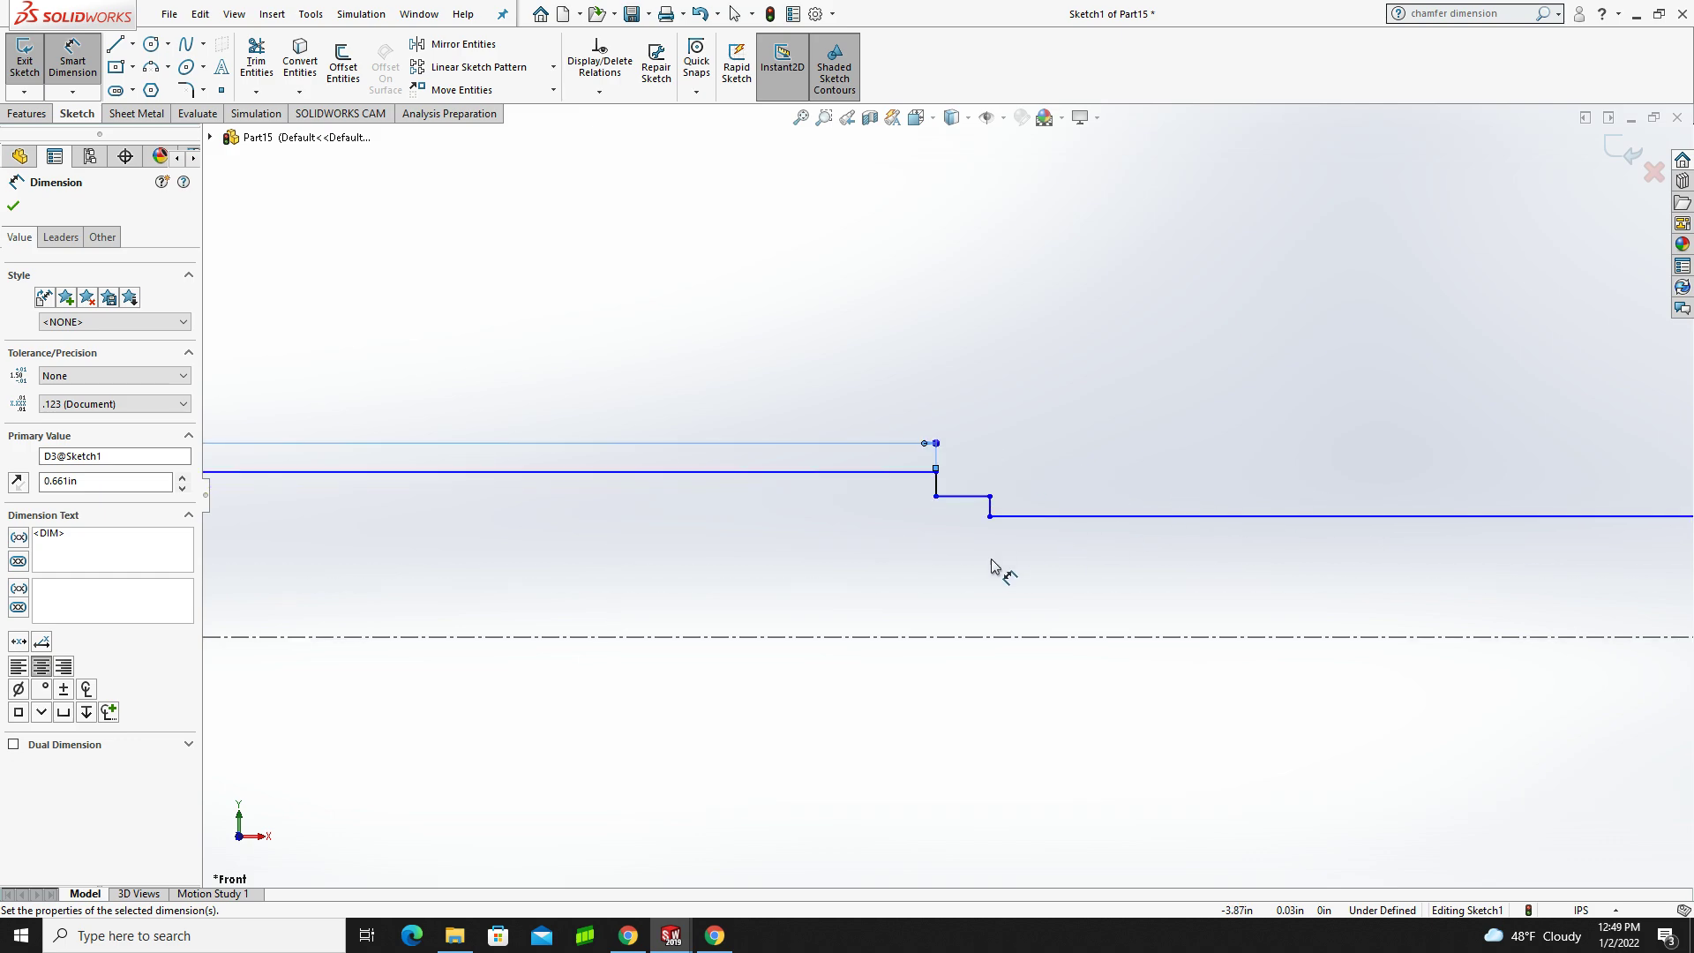
pyautogui.click(962, 498)
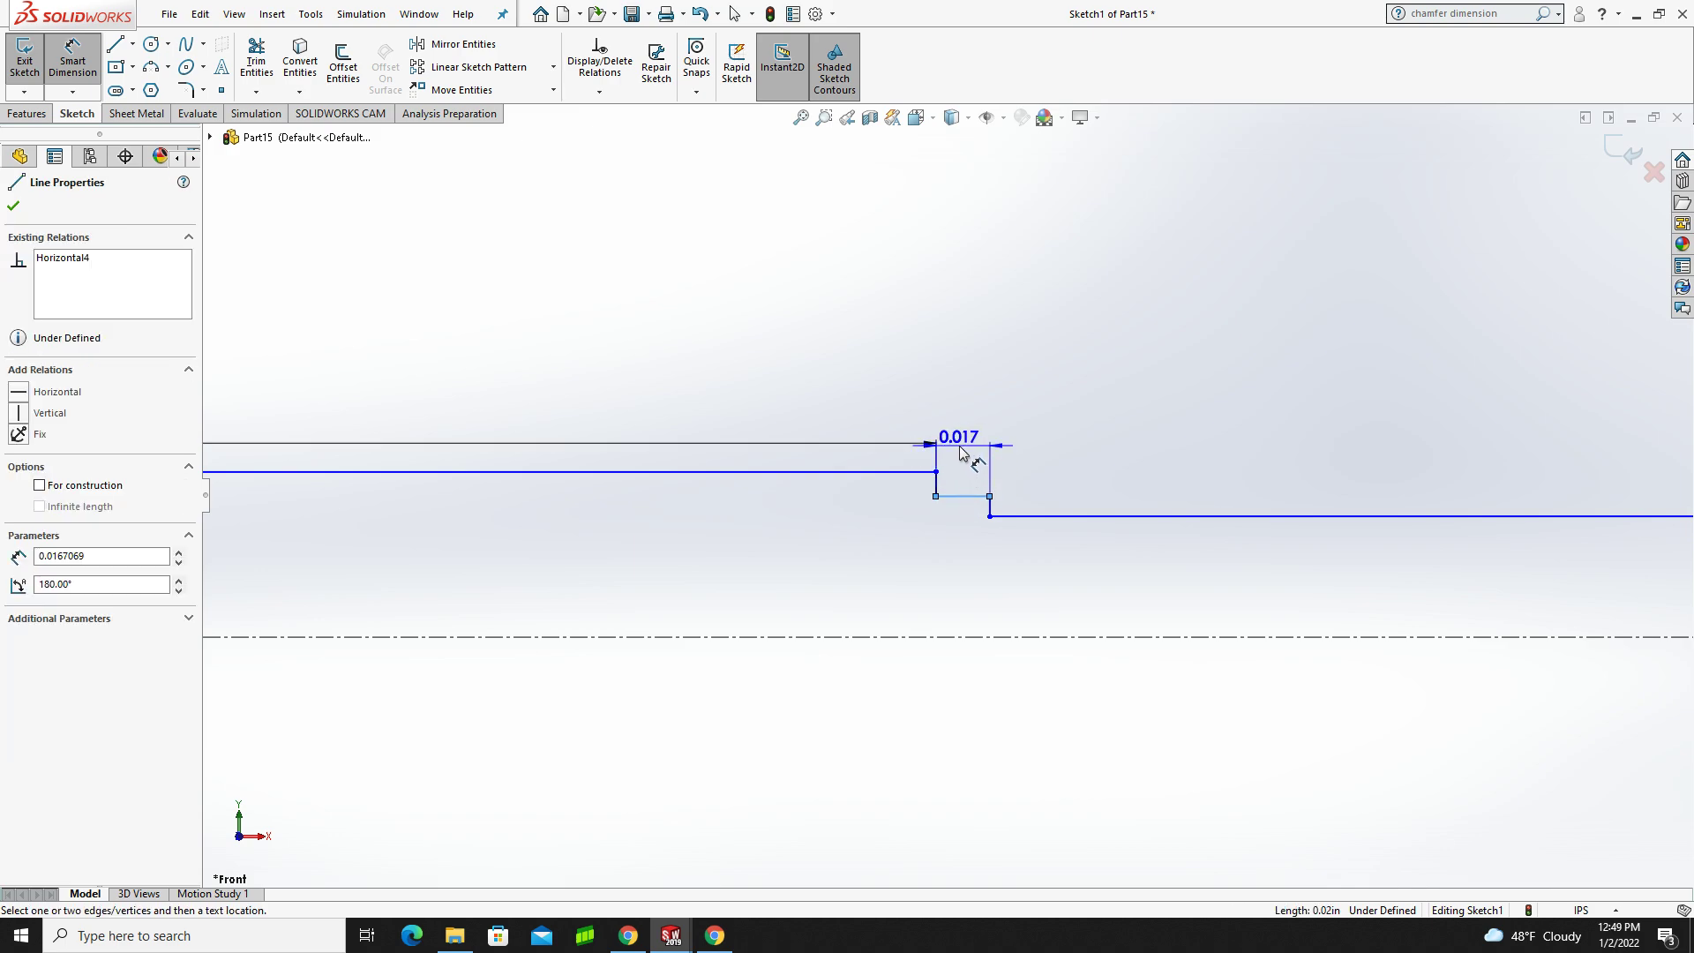
pyautogui.click(962, 443)
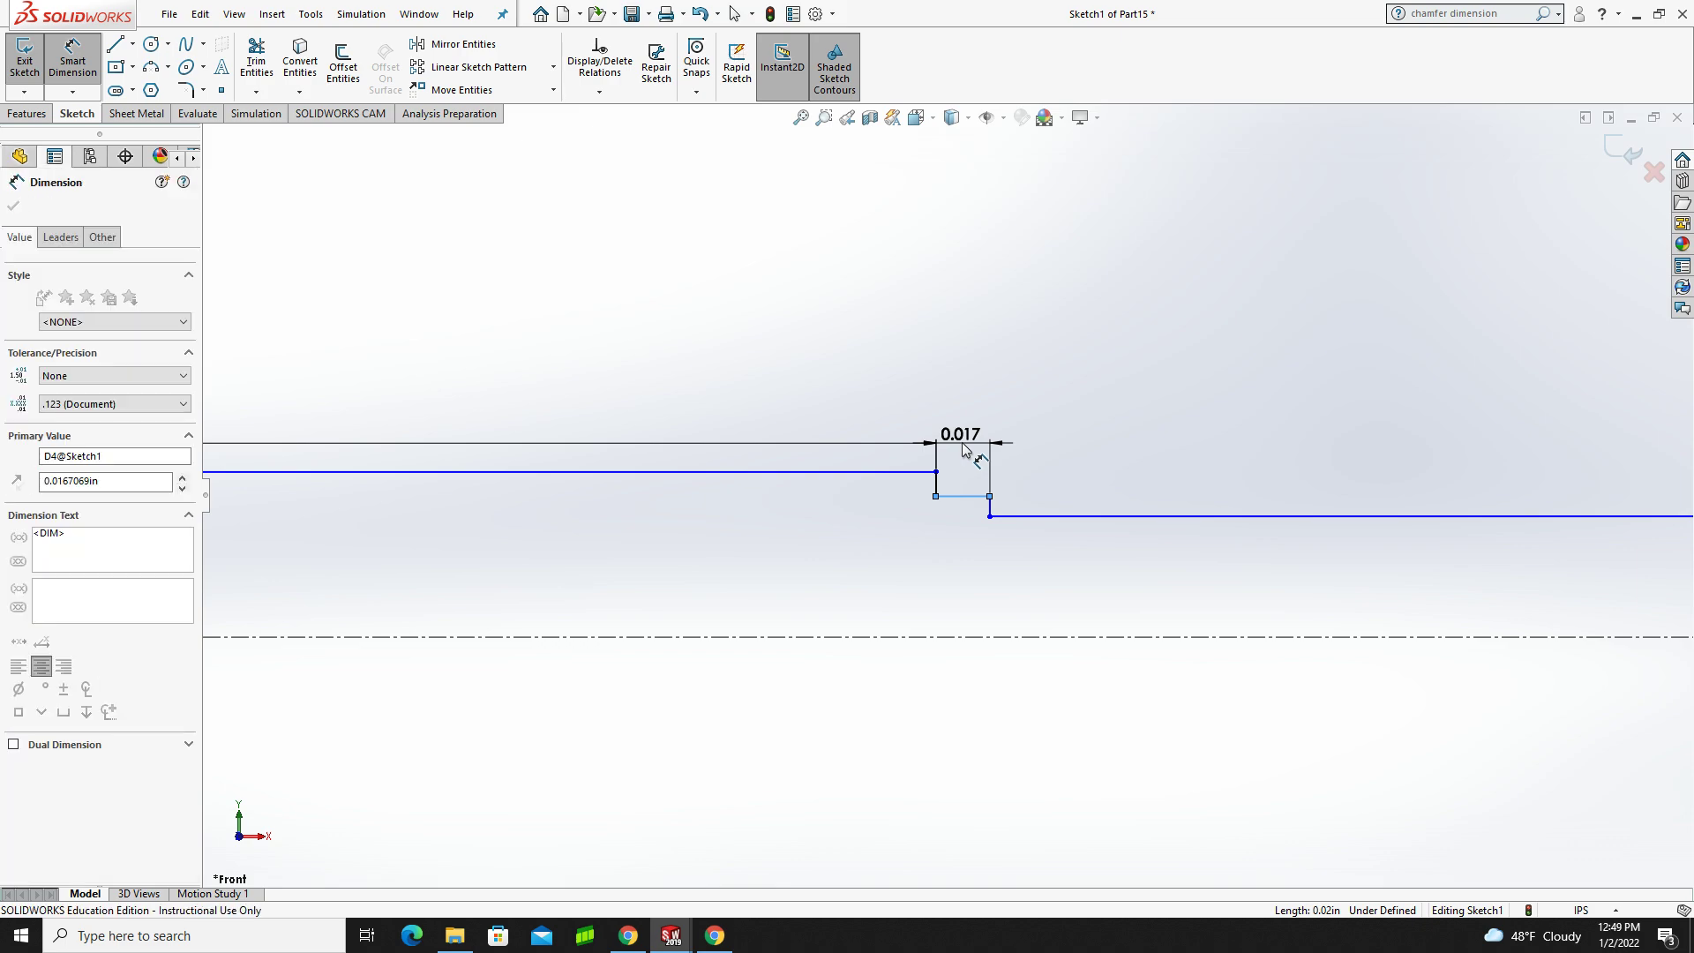
pyautogui.write('.125')
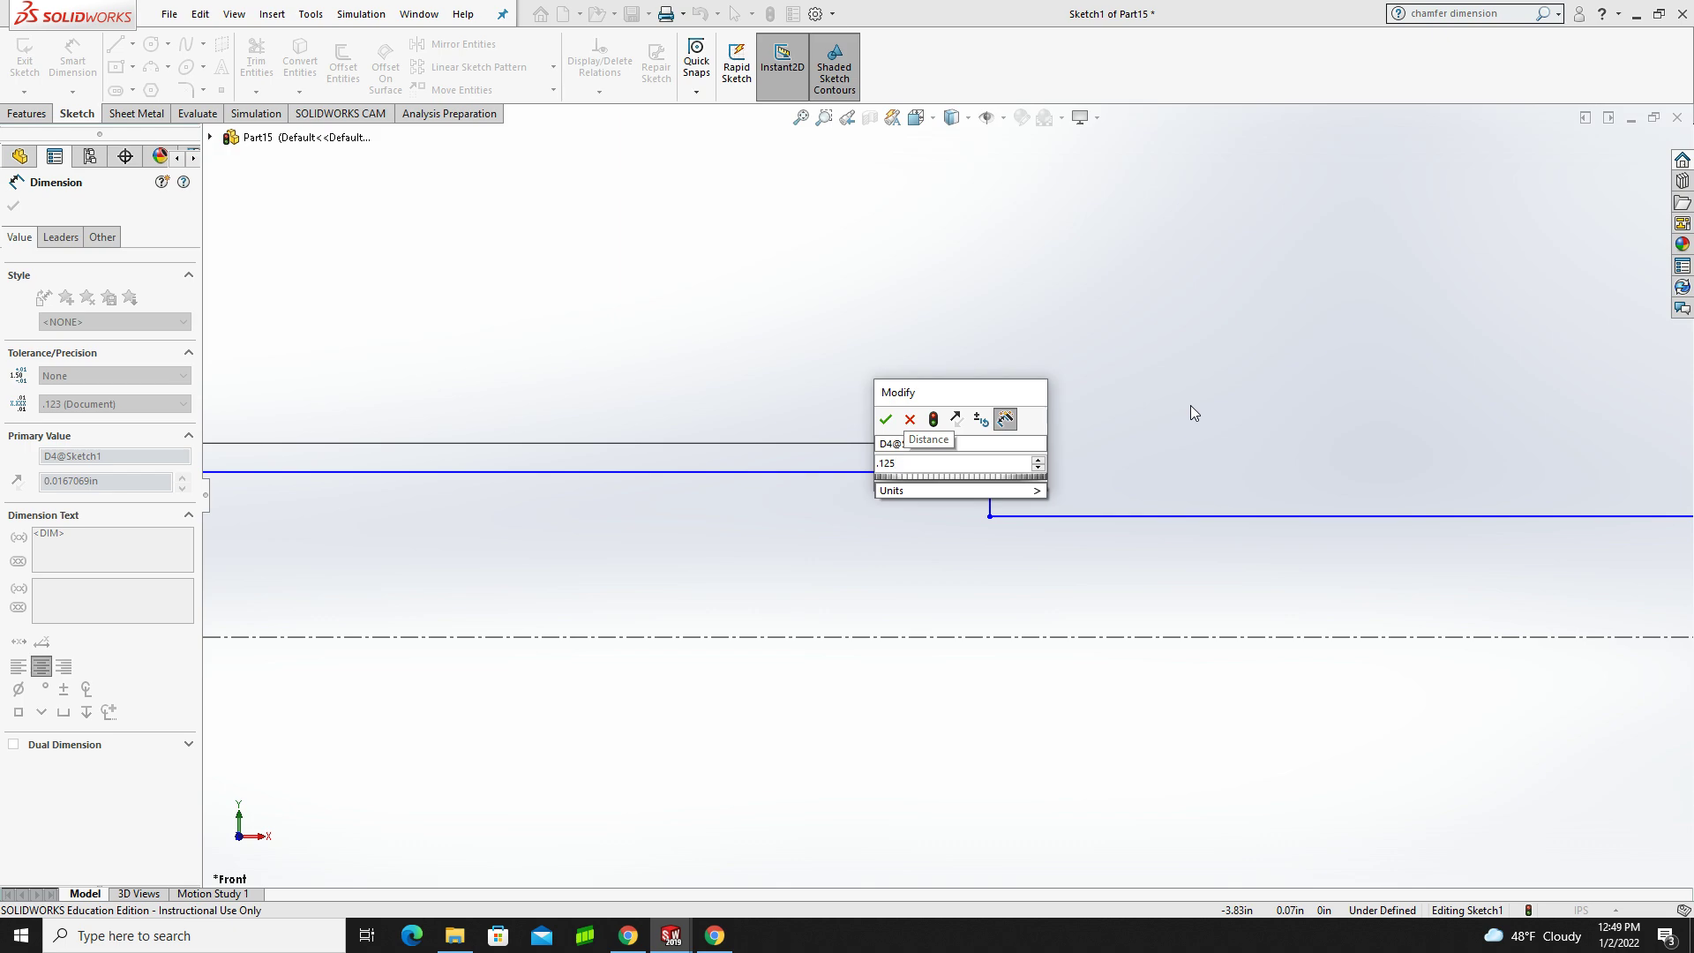
pyautogui.press('Return')
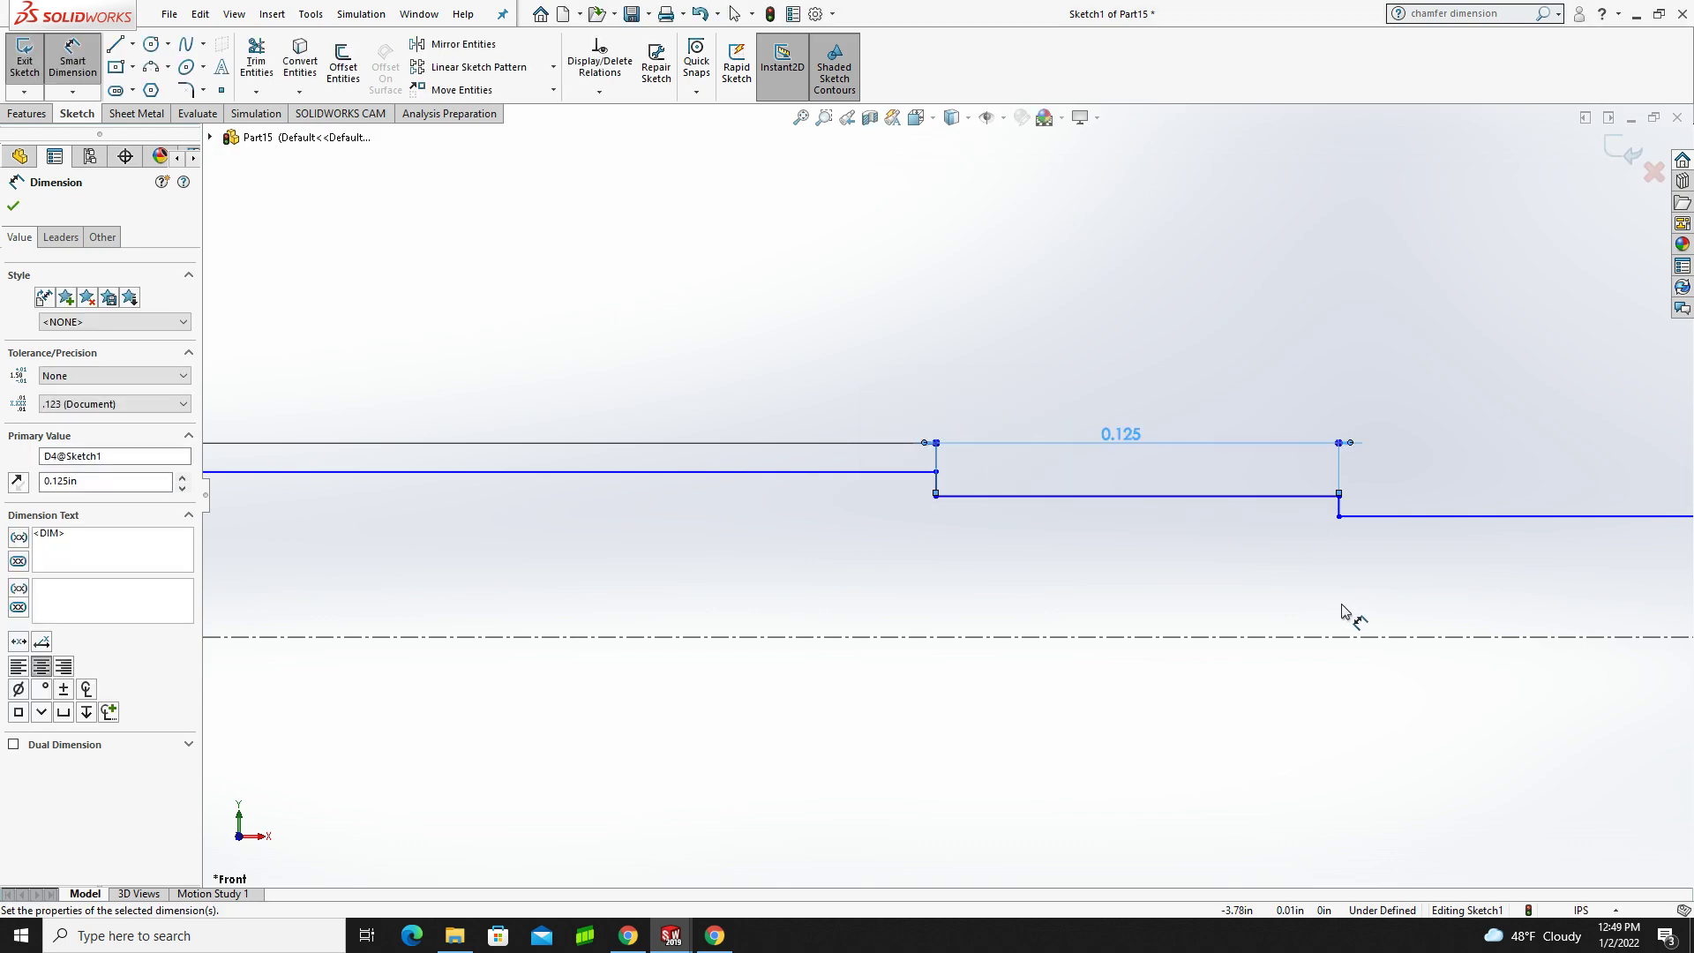
# - Dimension the long middle horizontal line of the profile as 3.445 in, in line with the neighbouring length dimensions
pyautogui.press('z')
pyautogui.press('z')
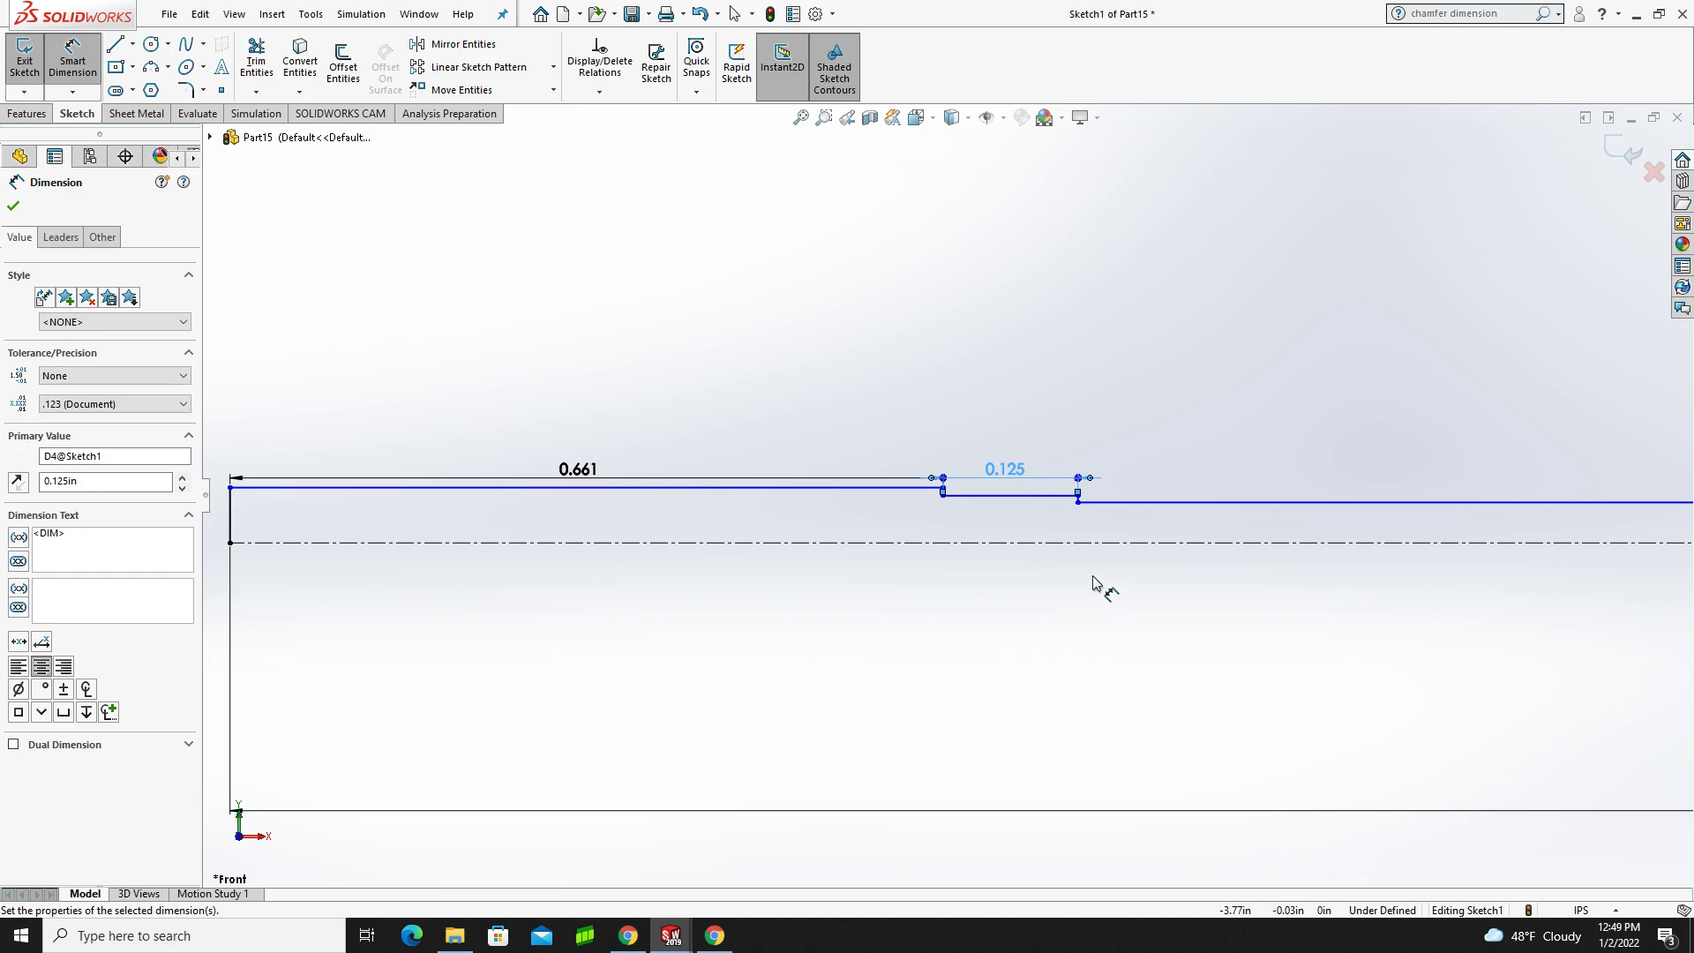
pyautogui.click(1227, 505)
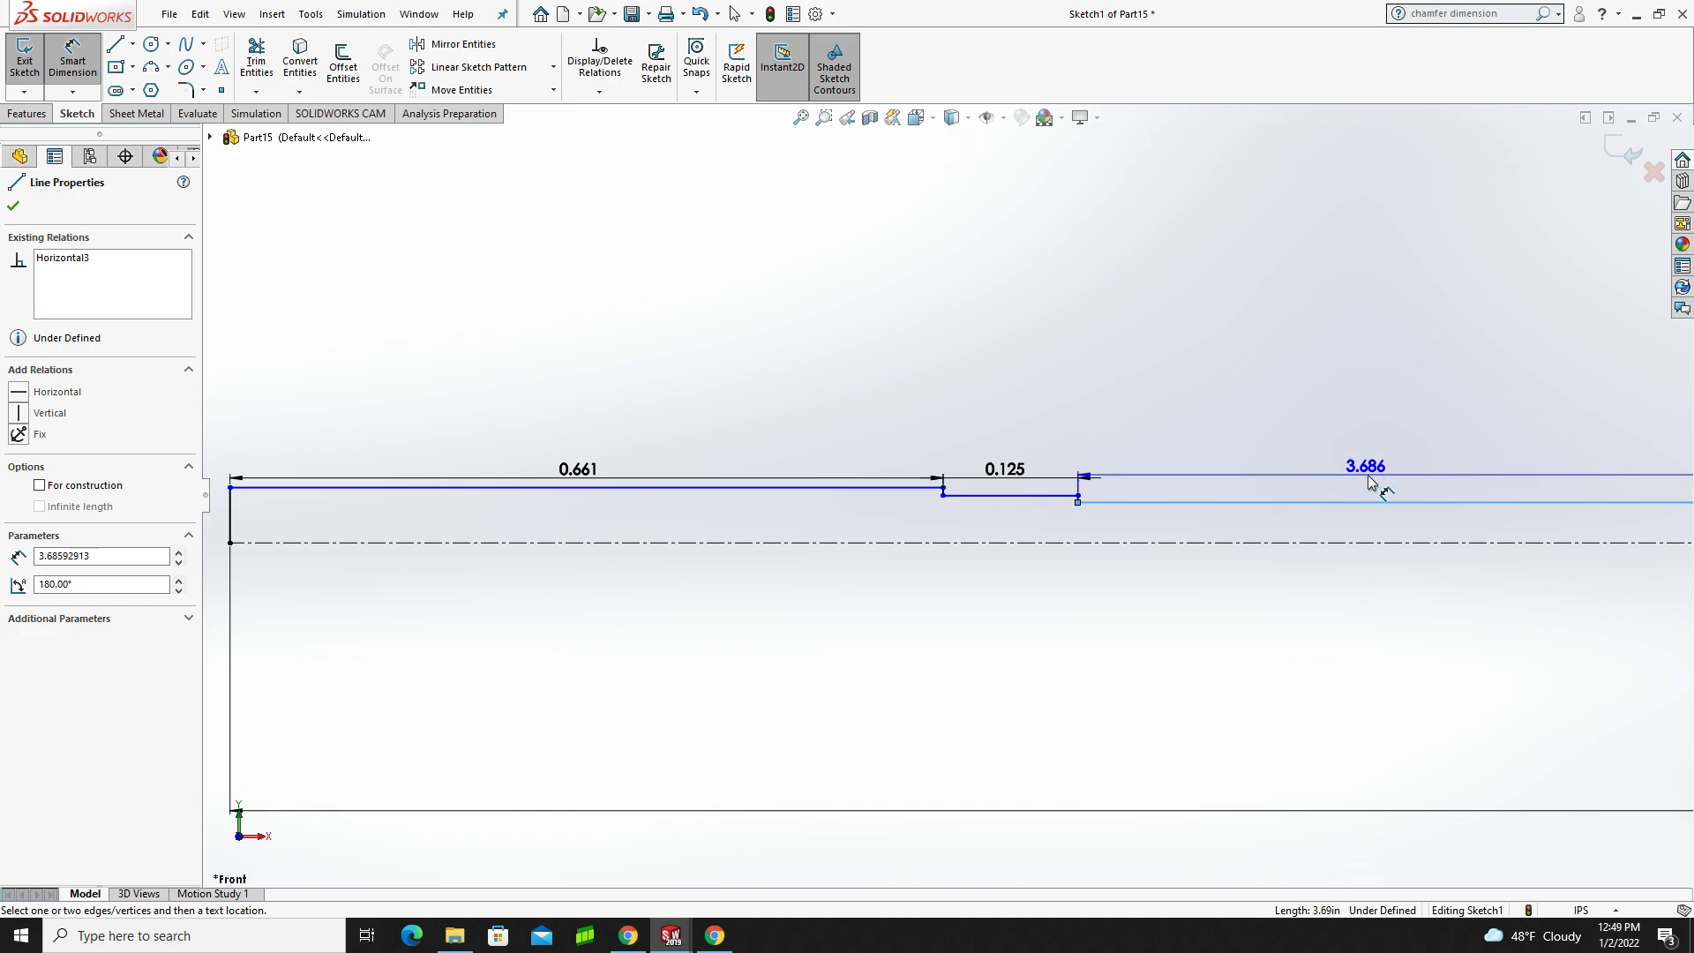
pyautogui.click(1377, 486)
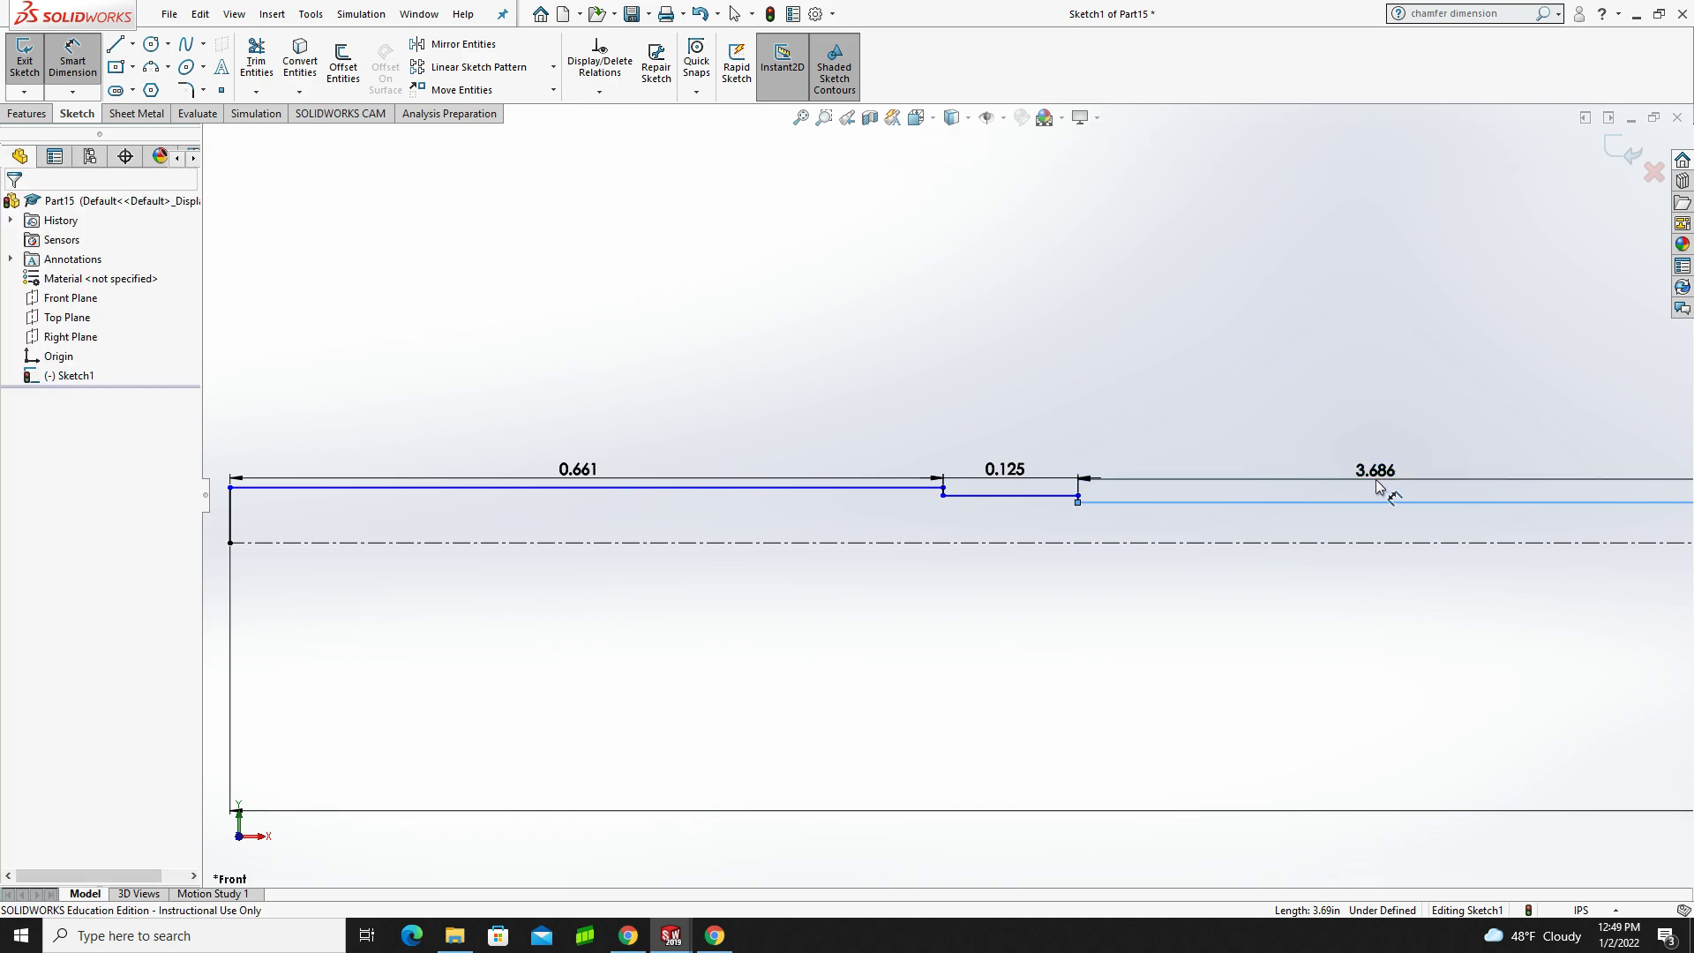
pyautogui.write('3.445')
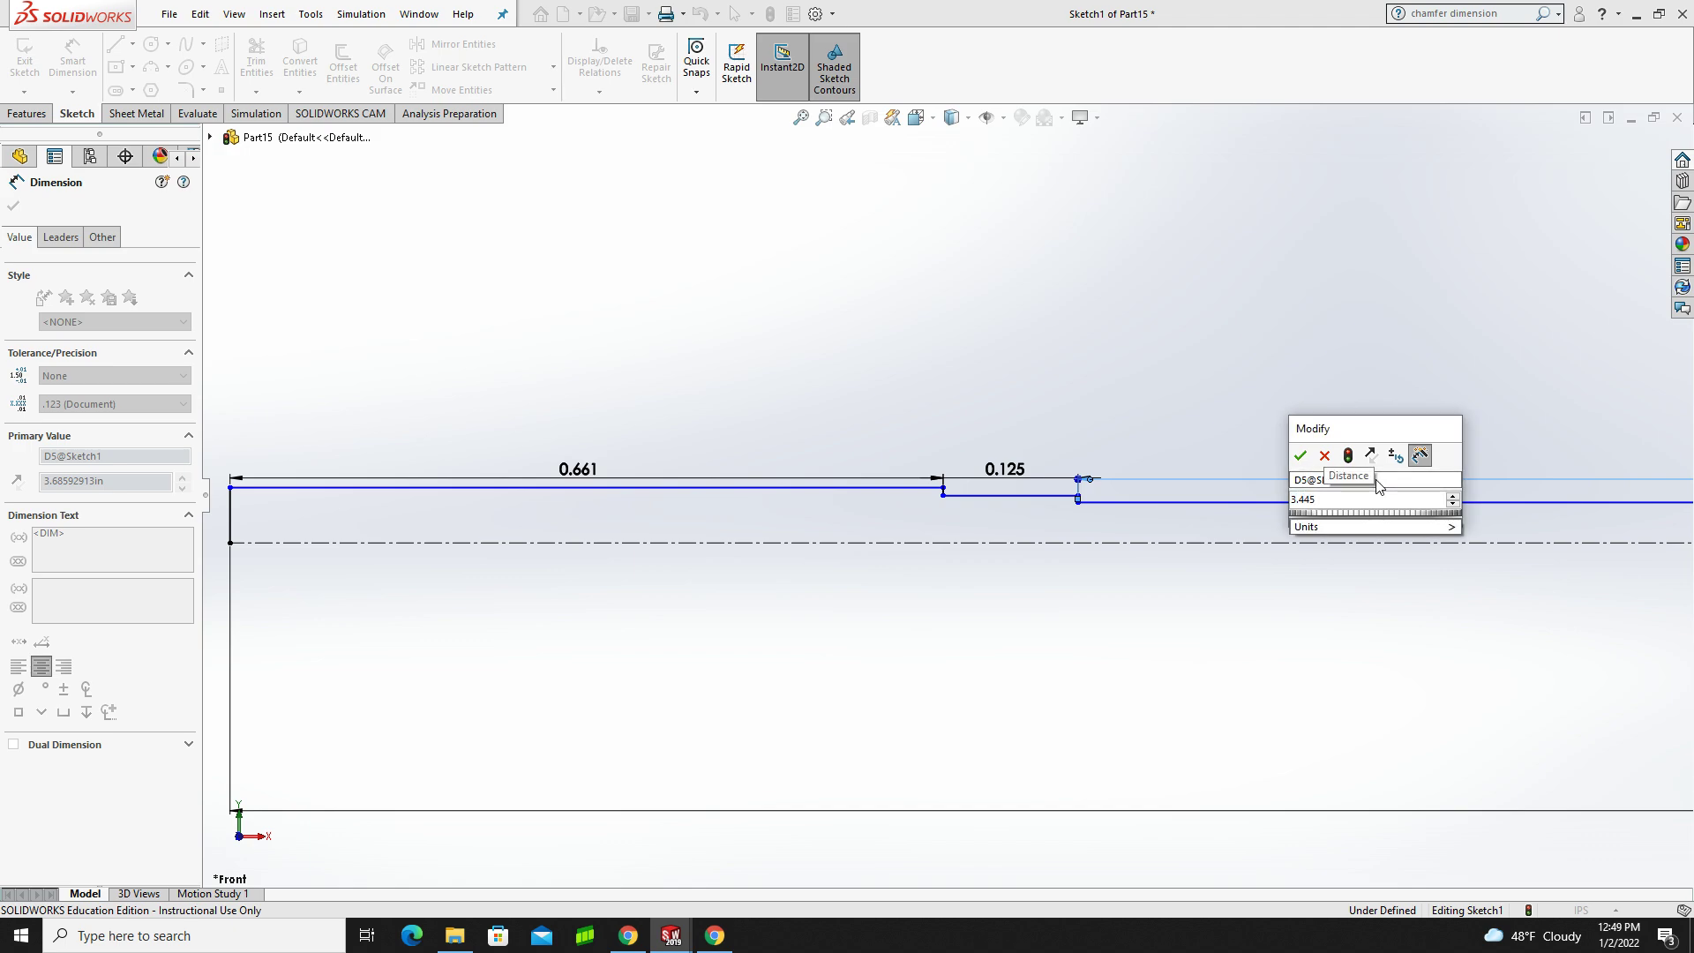
pyautogui.press('Return')
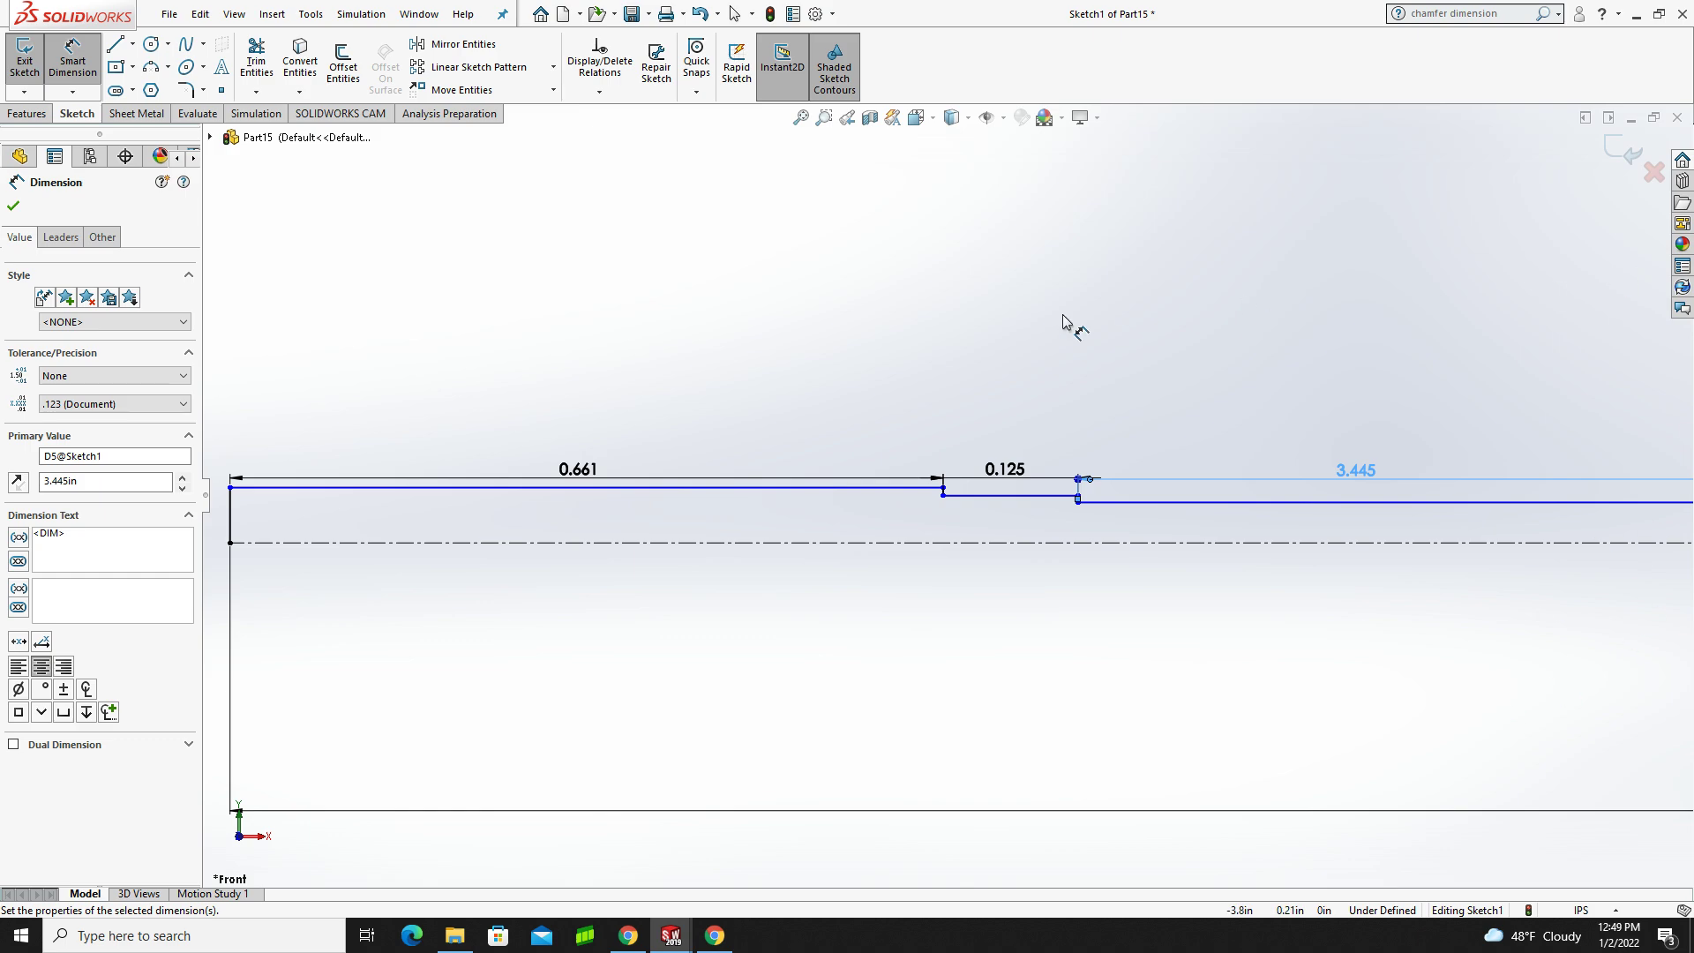
# - Dimension the lowest horizontal line, beside the sloped tip line, as 0.27 in long
pyautogui.click(800, 117)
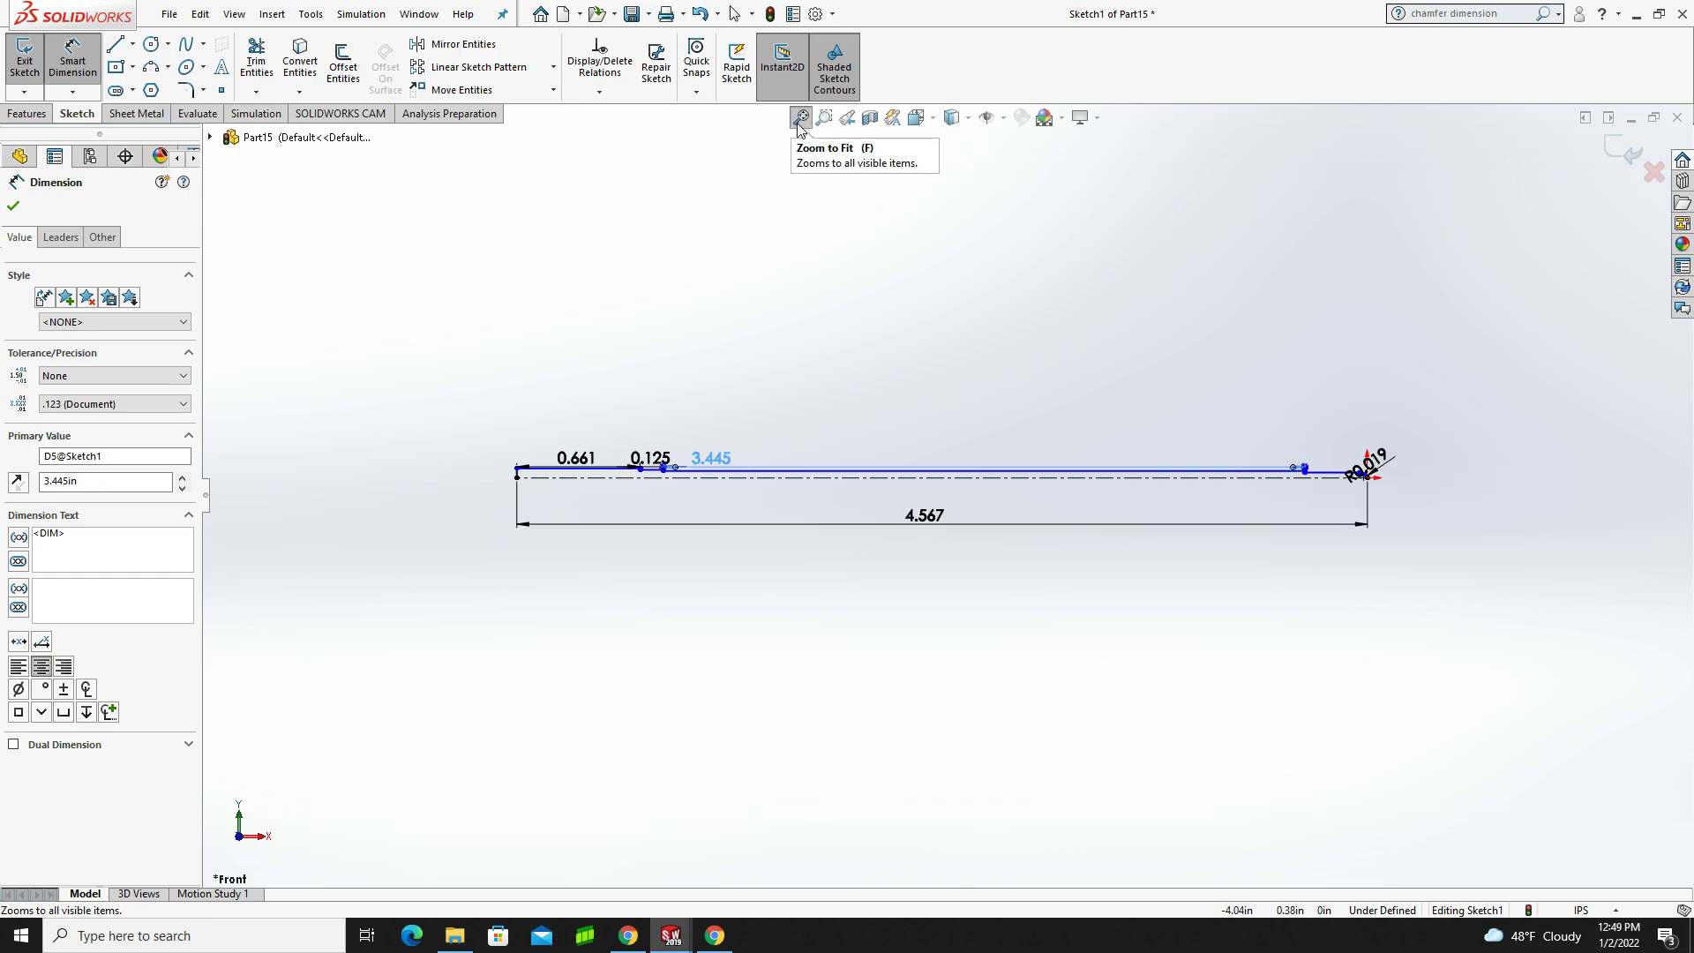
pyautogui.scroll(-6, 1372, 468)
pyautogui.scroll(-3, 1235, 517)
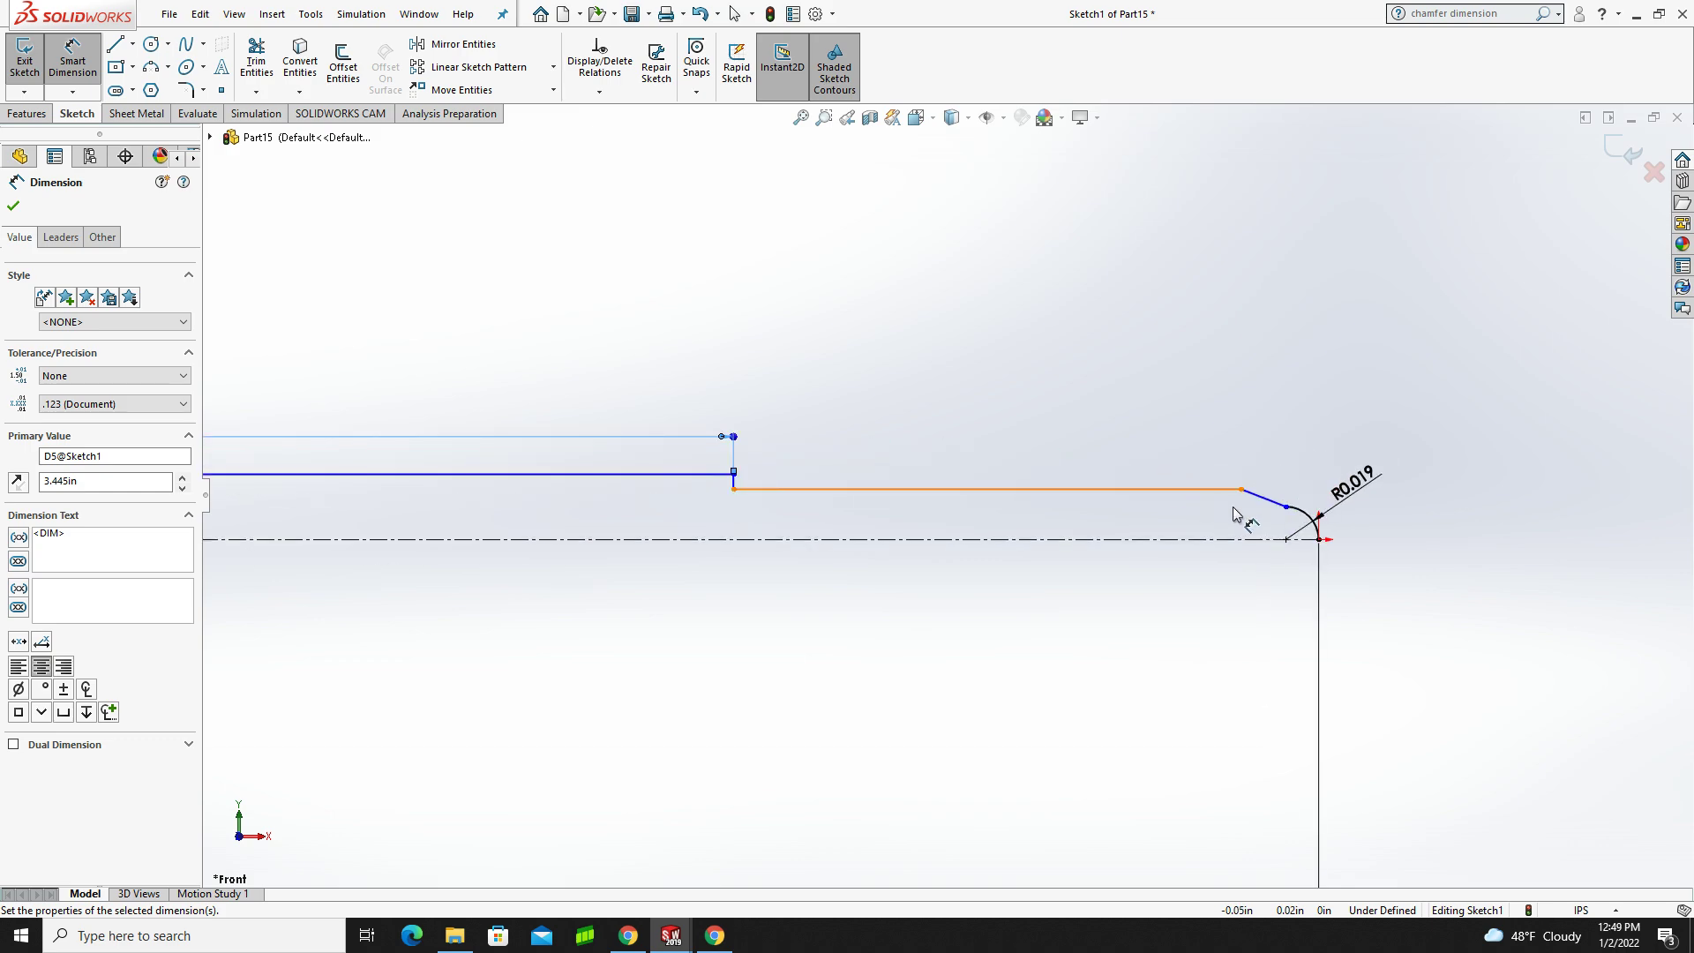
pyautogui.click(845, 481)
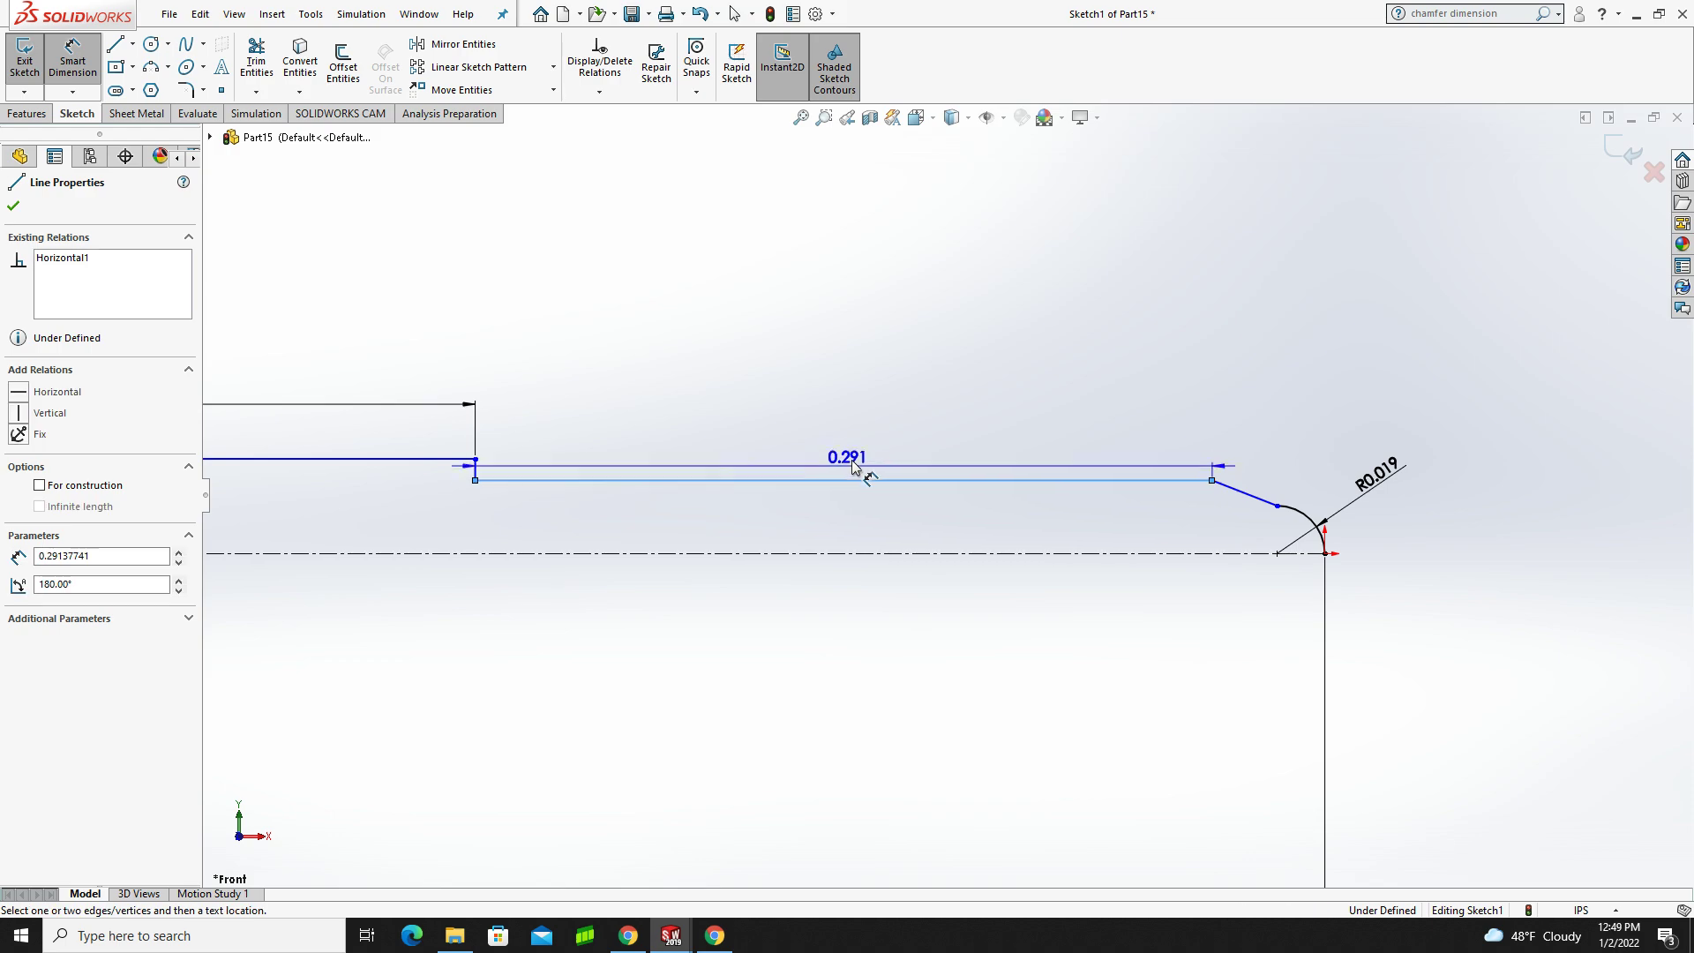
pyautogui.click(843, 413)
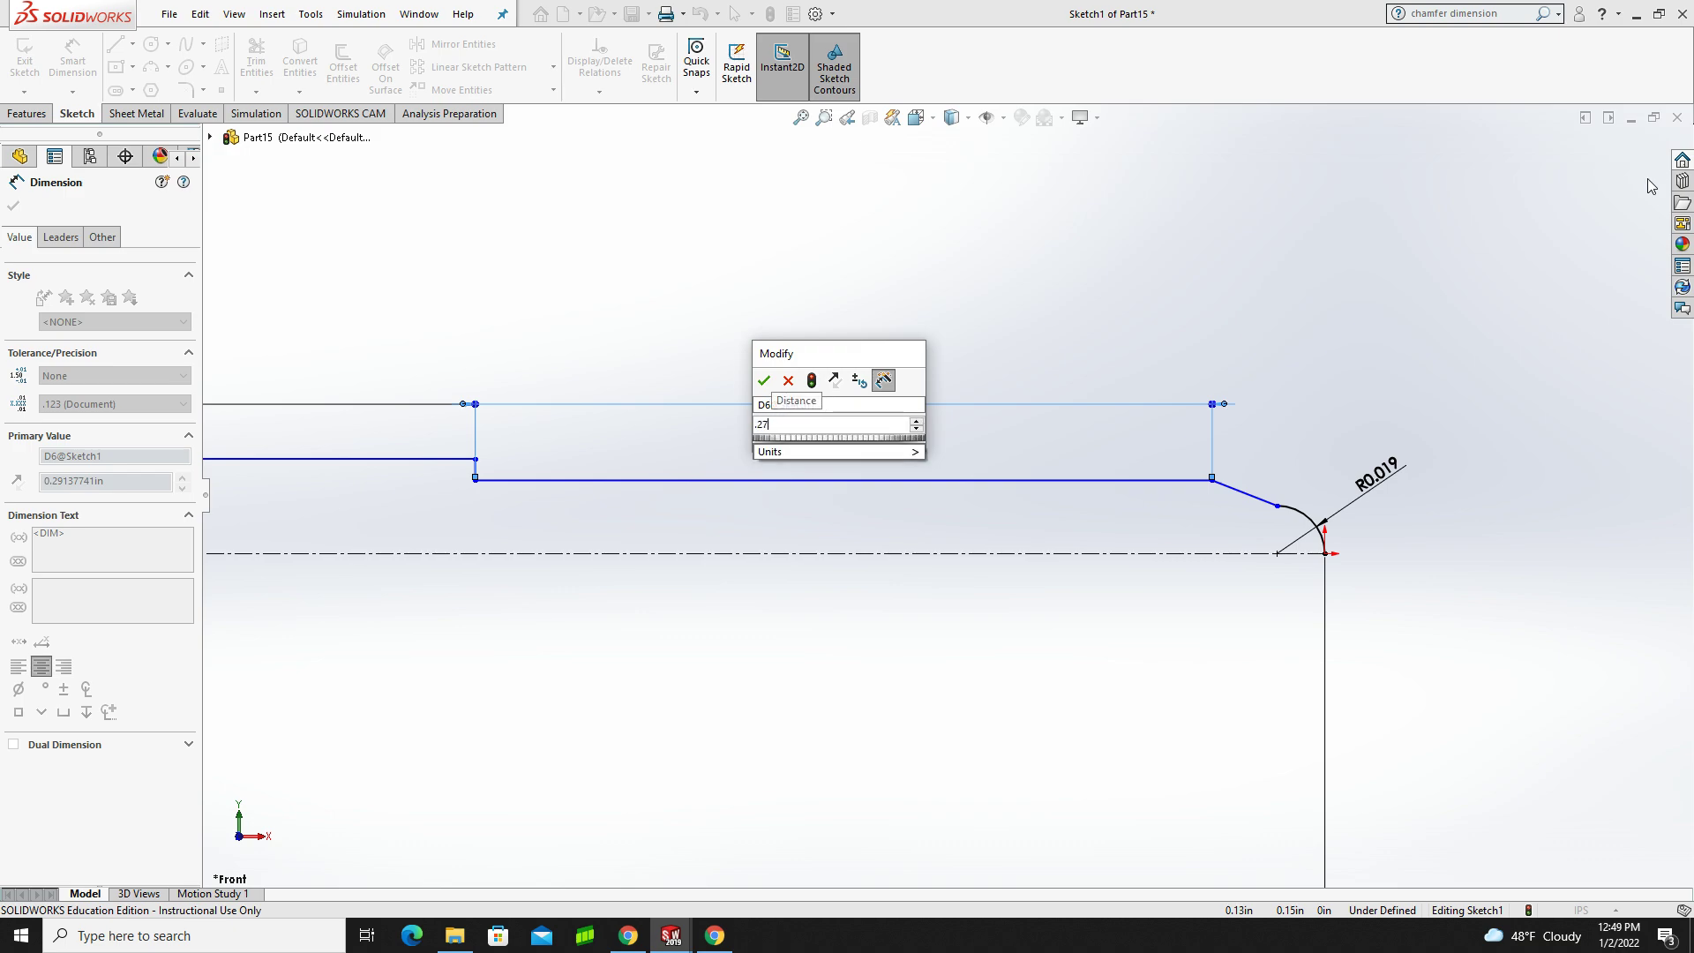
pyautogui.press('Return')
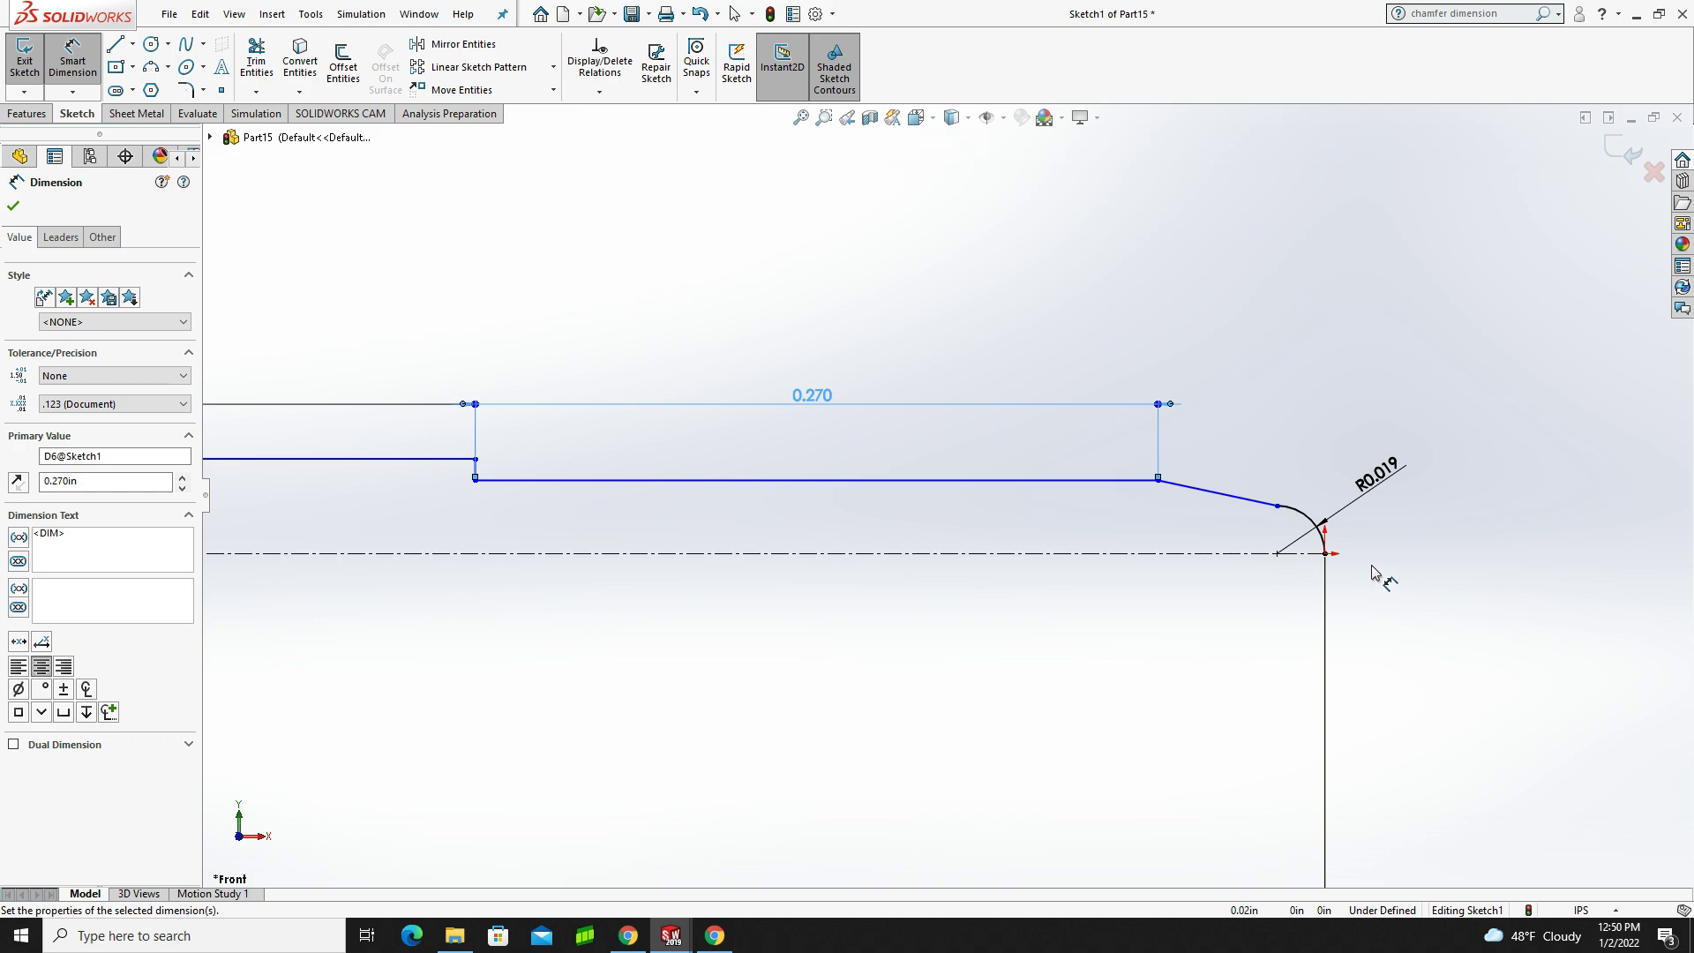
# - Dimension the height of the 0.27 in line beside the sloped tip above the centerline as 0.037 in
pyautogui.scroll(3, 1375, 572)
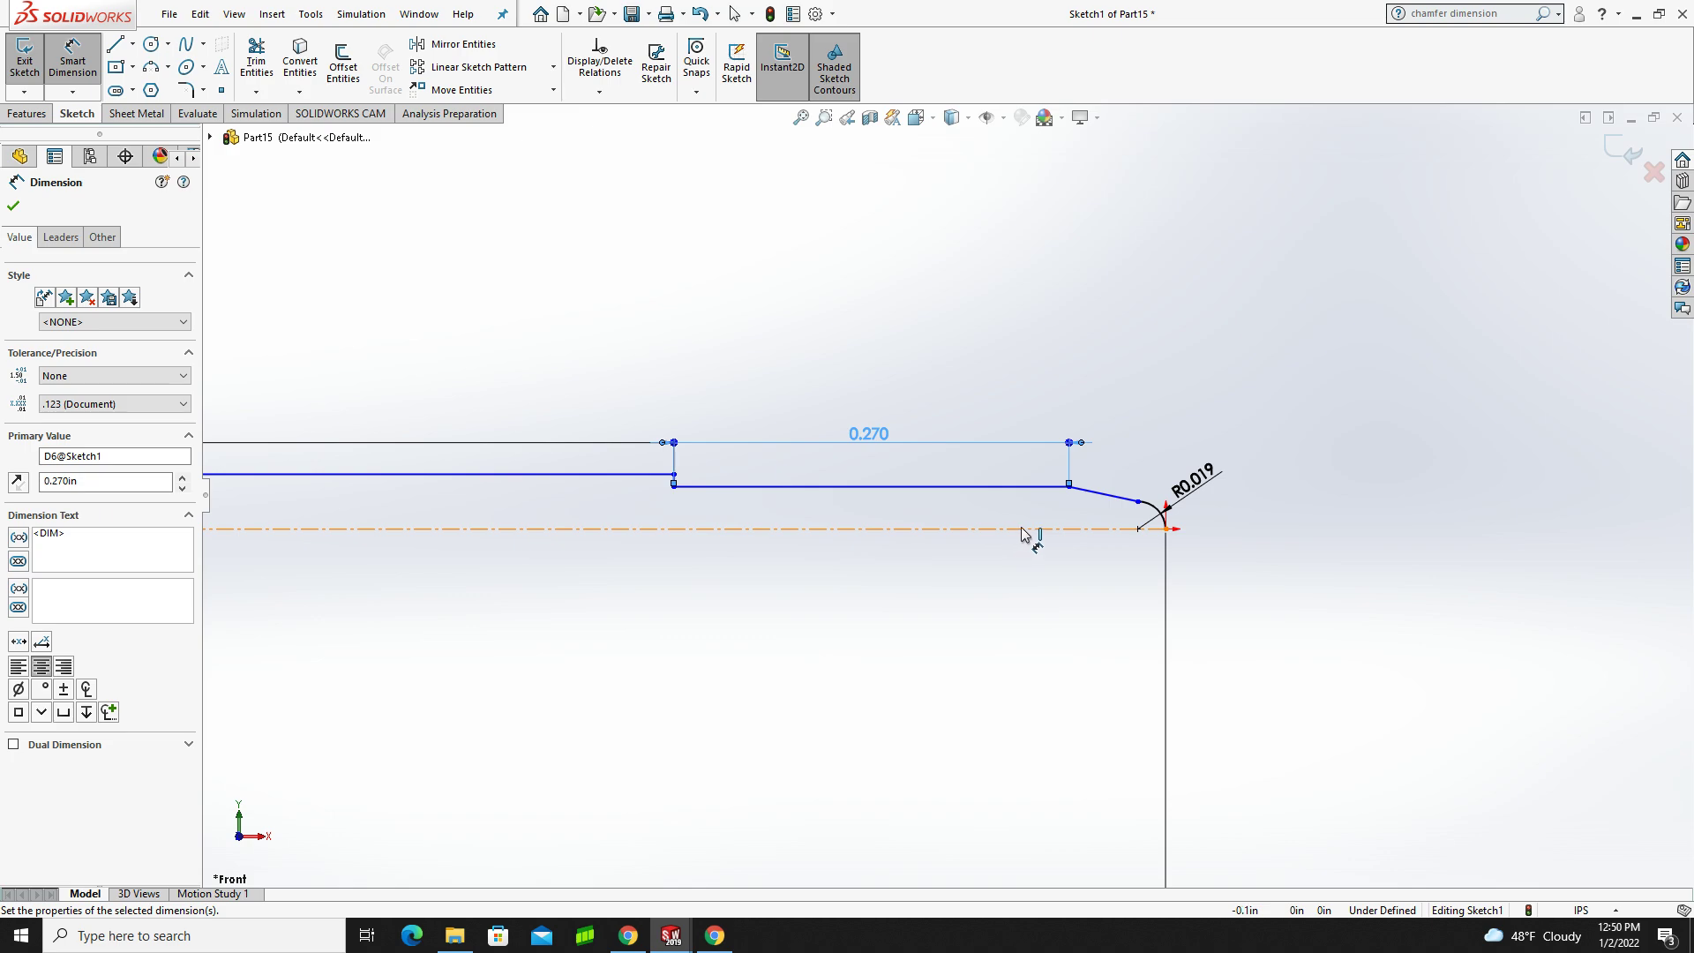
pyautogui.click(1019, 489)
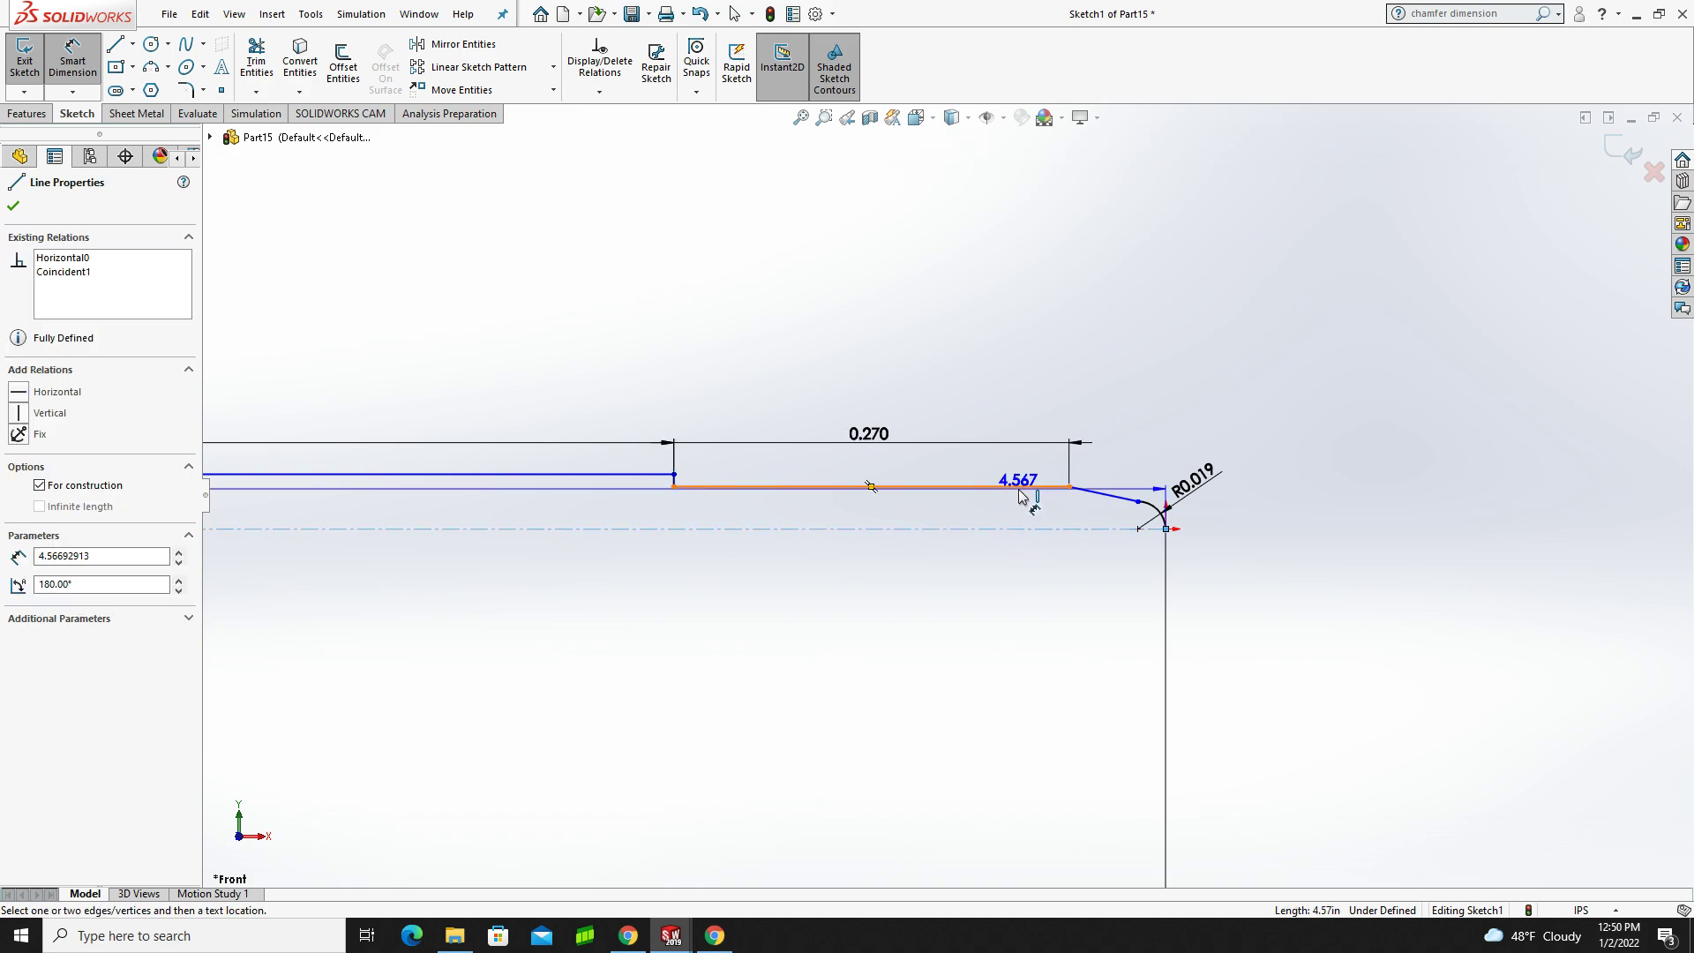
pyautogui.click(1020, 488)
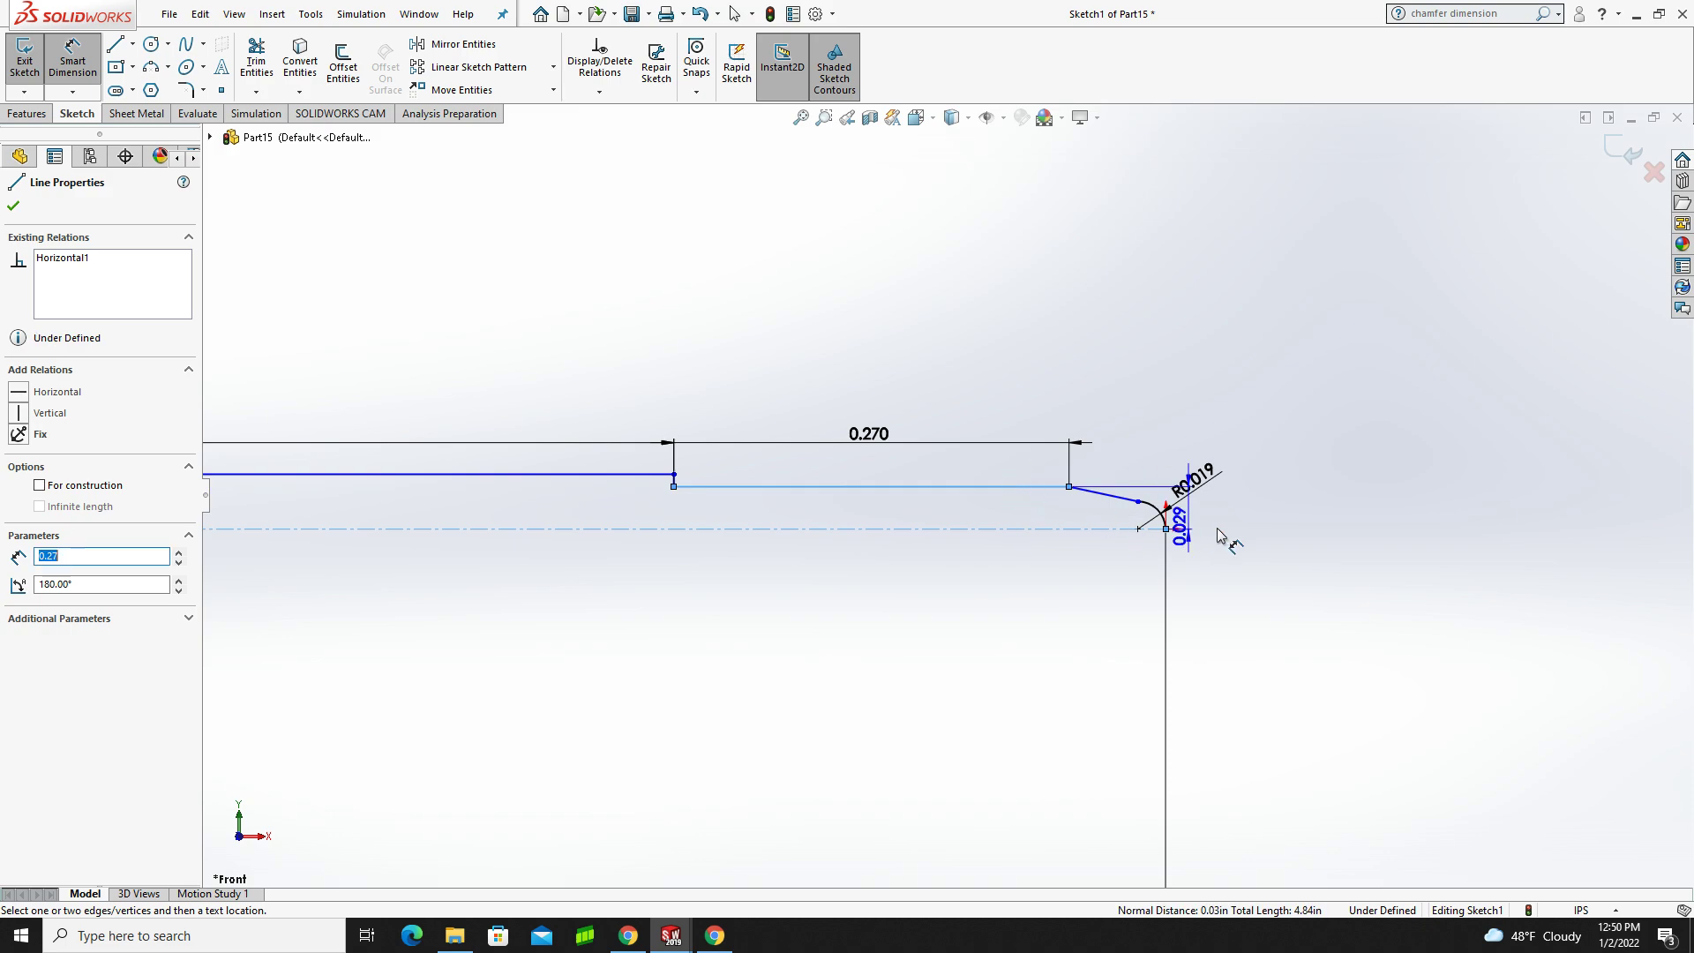
pyautogui.click(1302, 520)
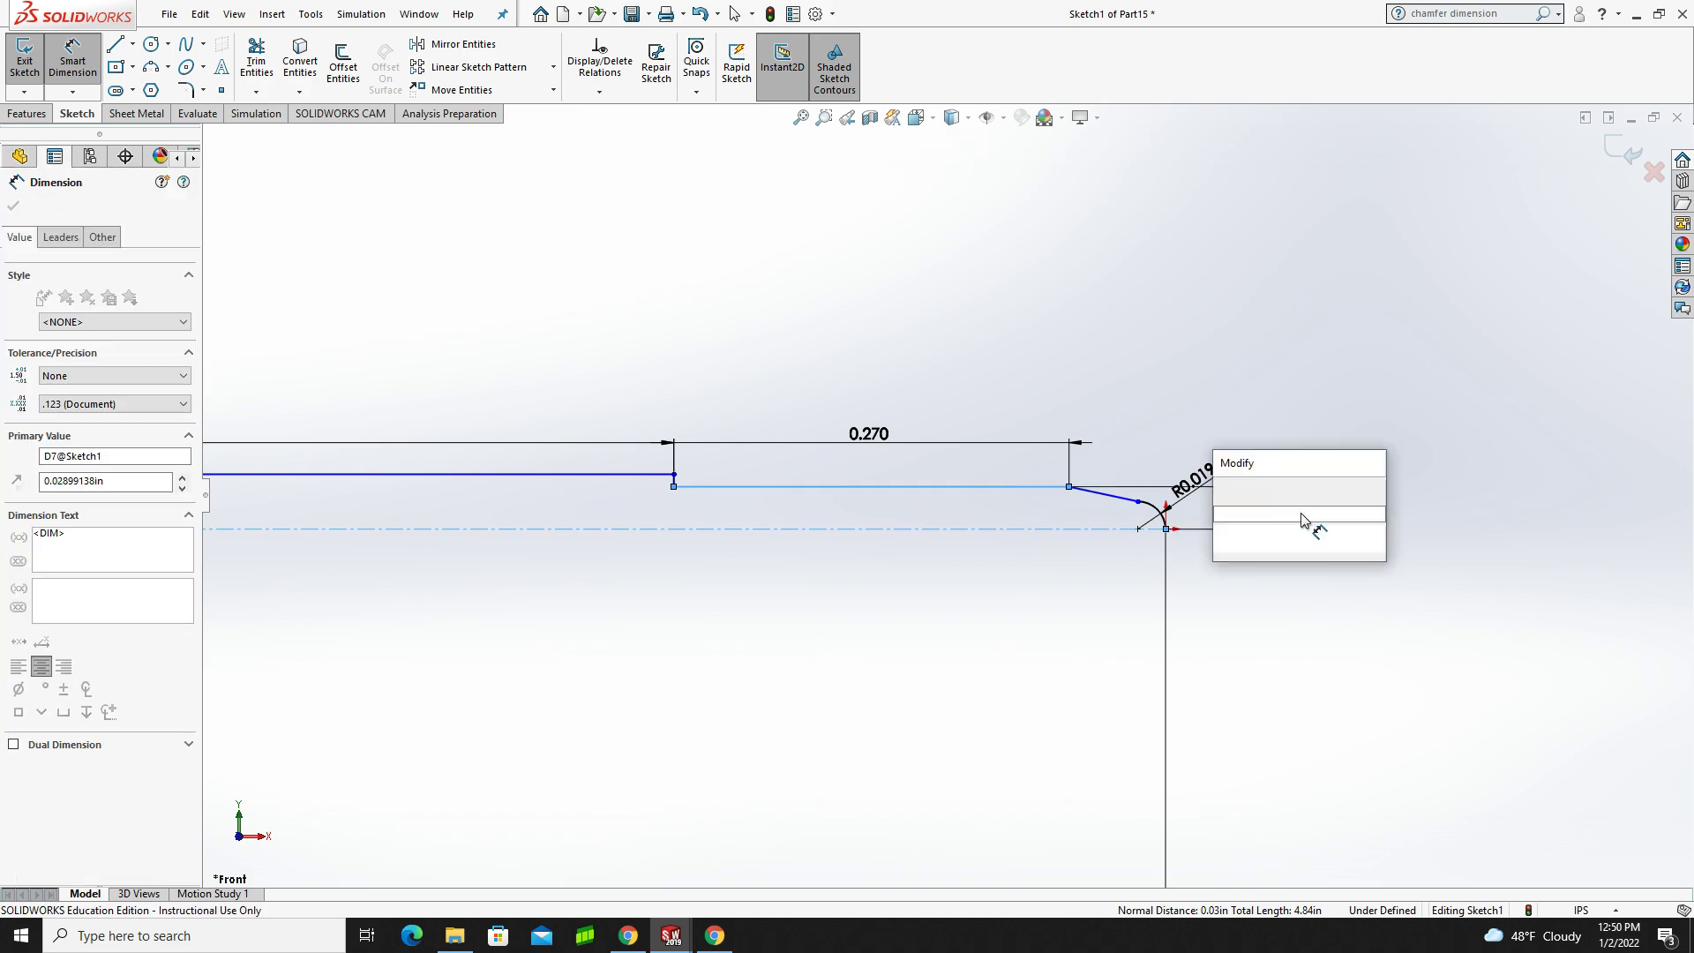
pyautogui.press('BackSpace')
pyautogui.write('.037')
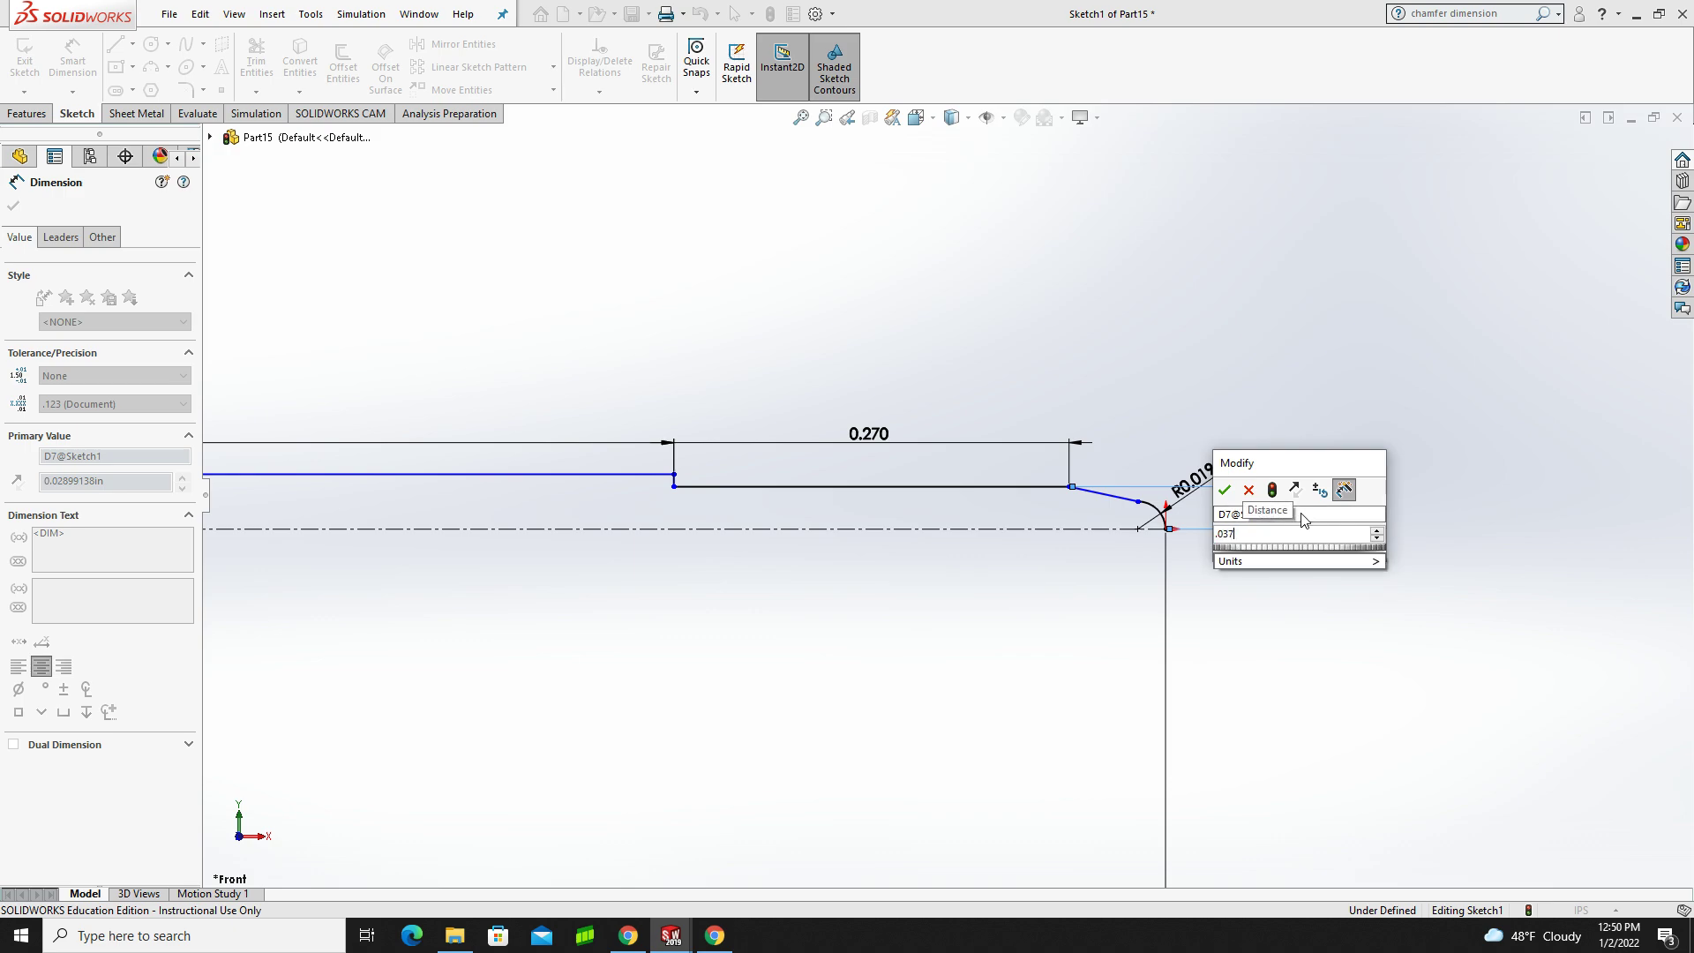
pyautogui.press('Return')
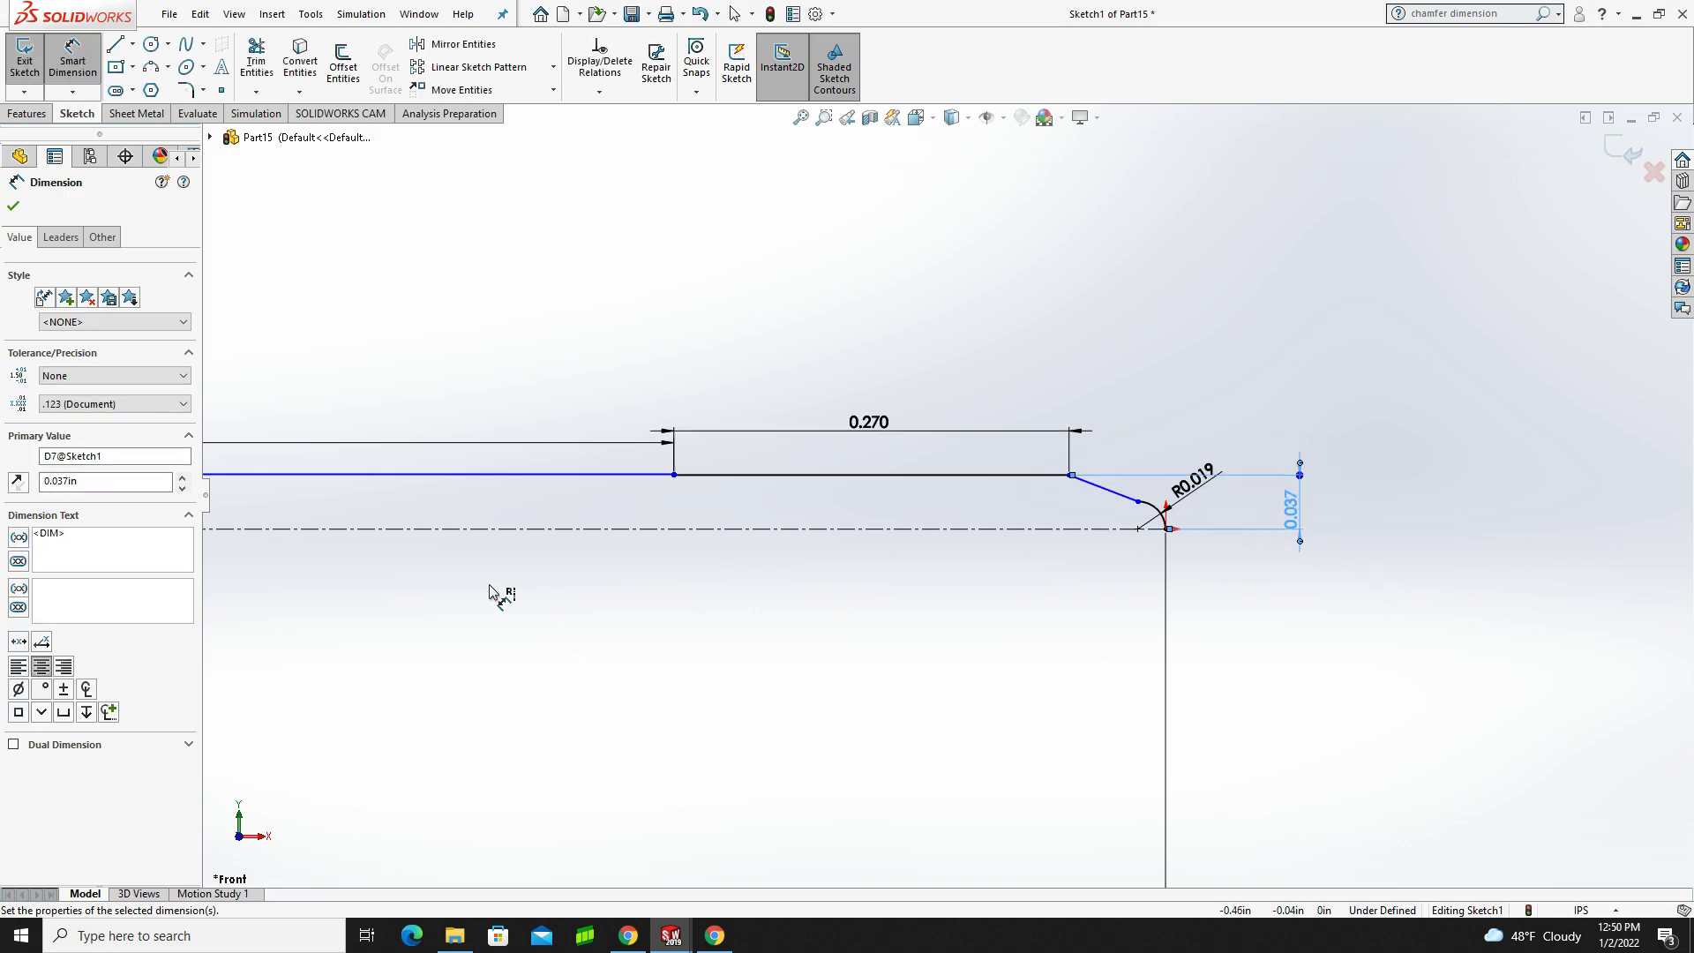
# - Dimension the height of the long 3.445 in line above the centerline as 0.059 in
pyautogui.click(574, 477)
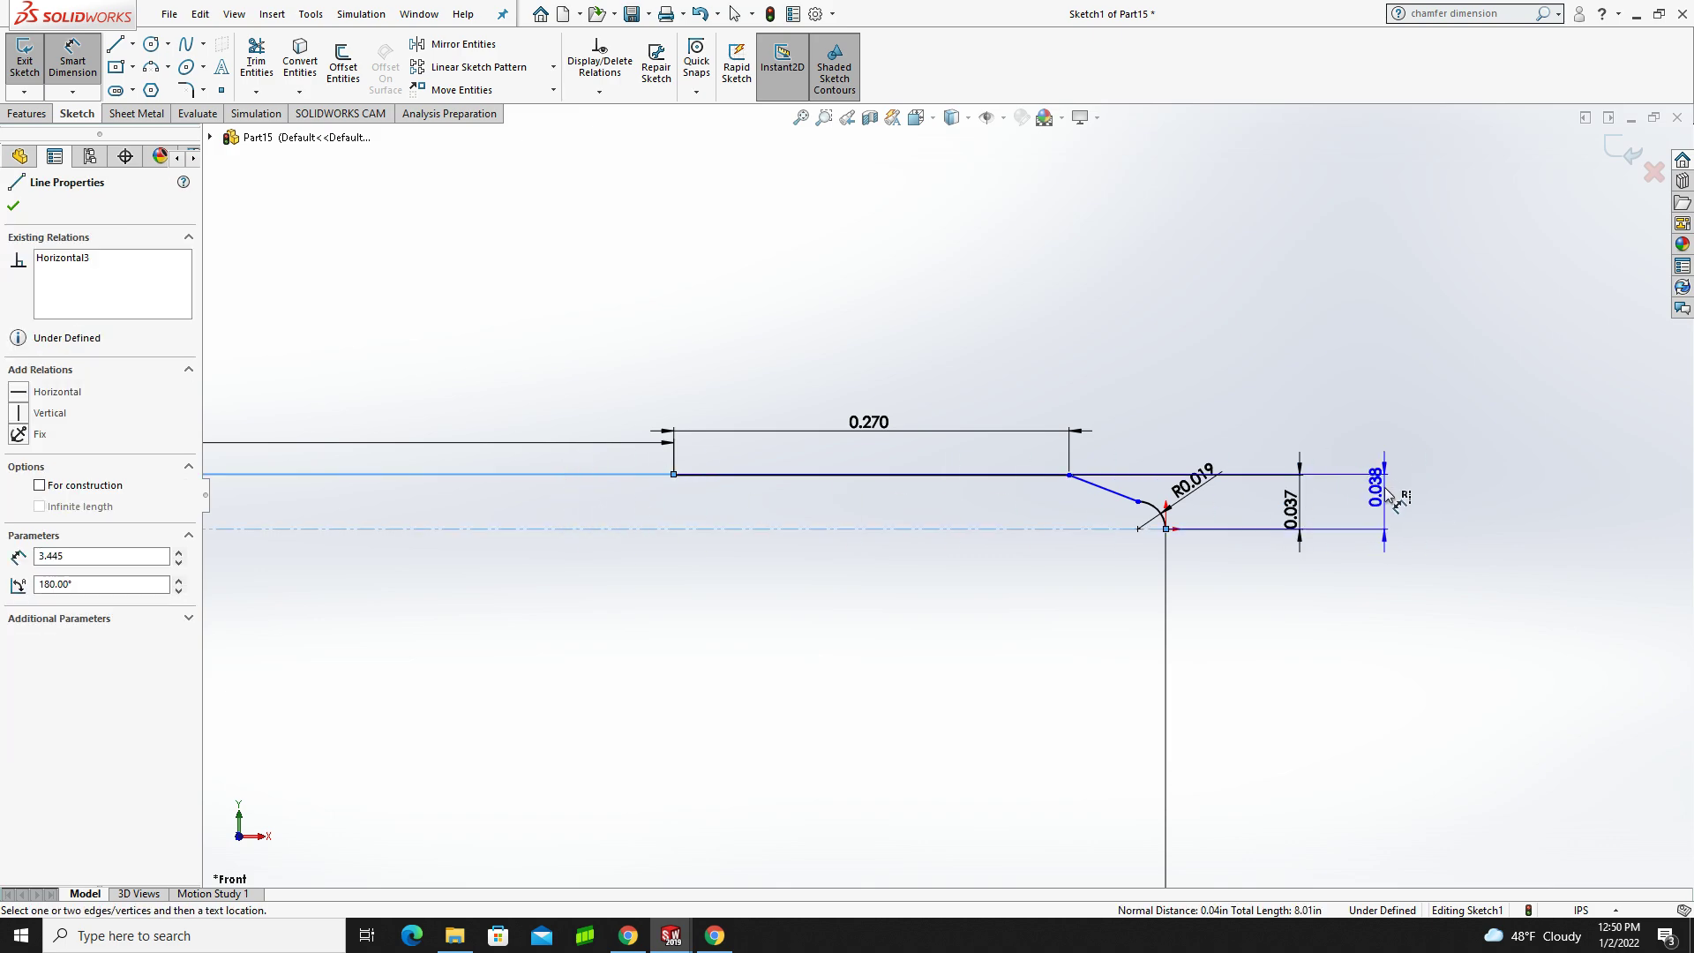
pyautogui.click(1389, 495)
pyautogui.press('BackSpace')
pyautogui.write('.059')
pyautogui.press('Return')
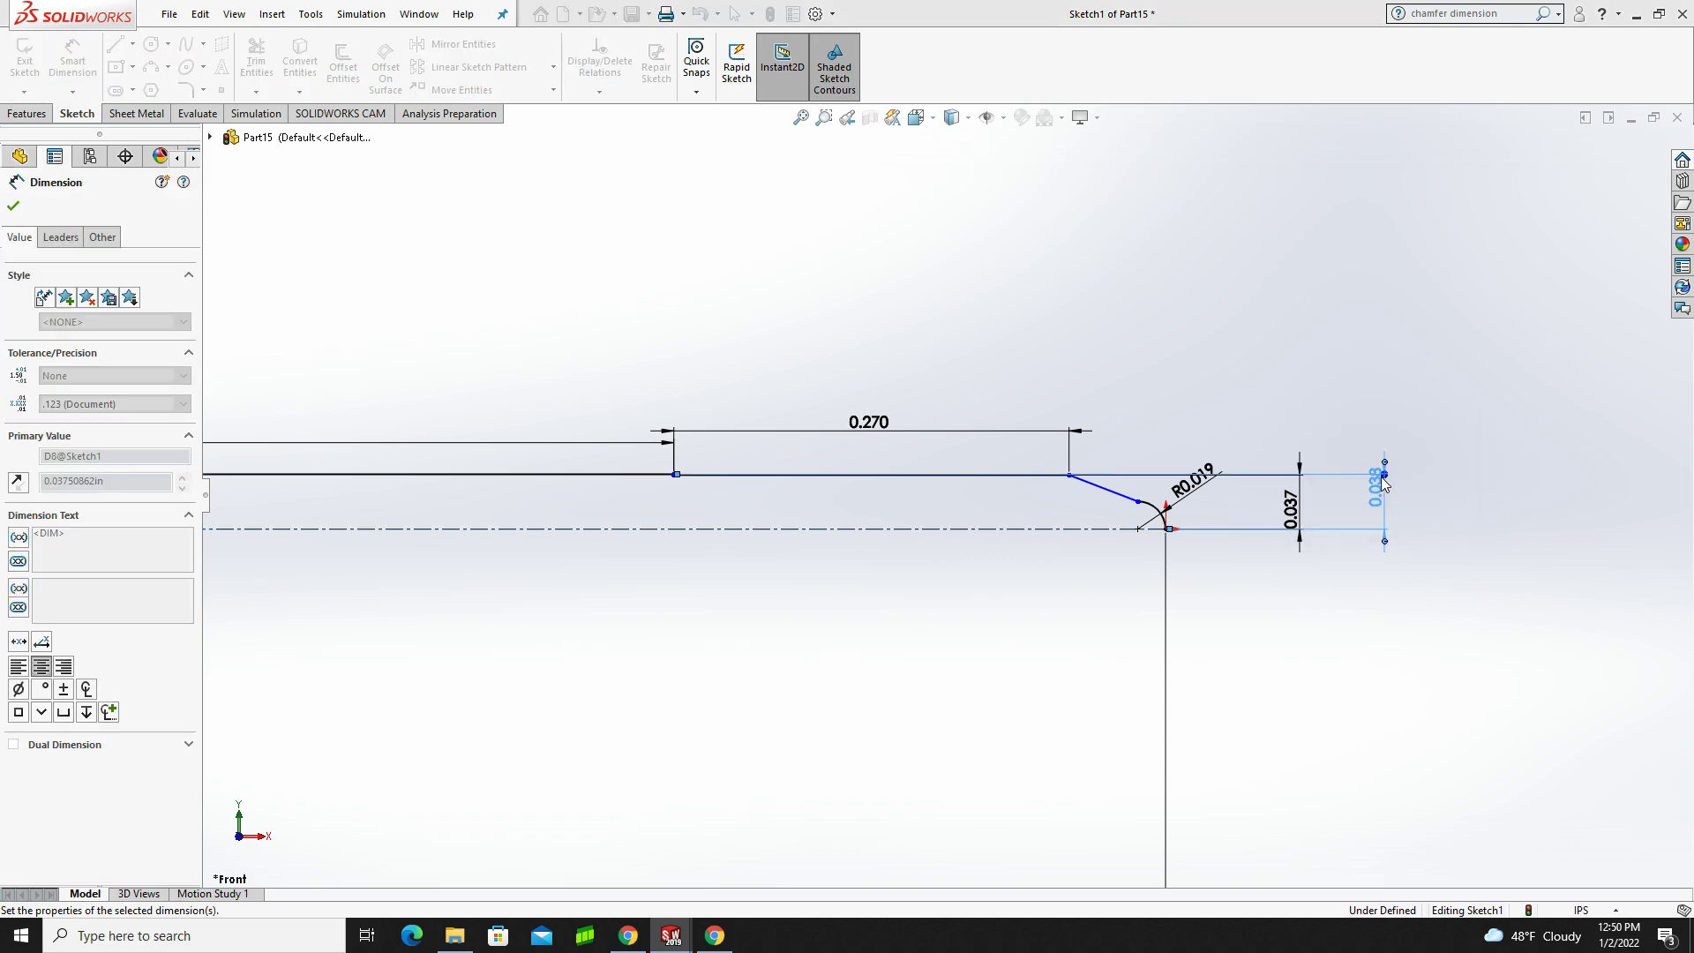
pyautogui.scroll(8, 1456, 457)
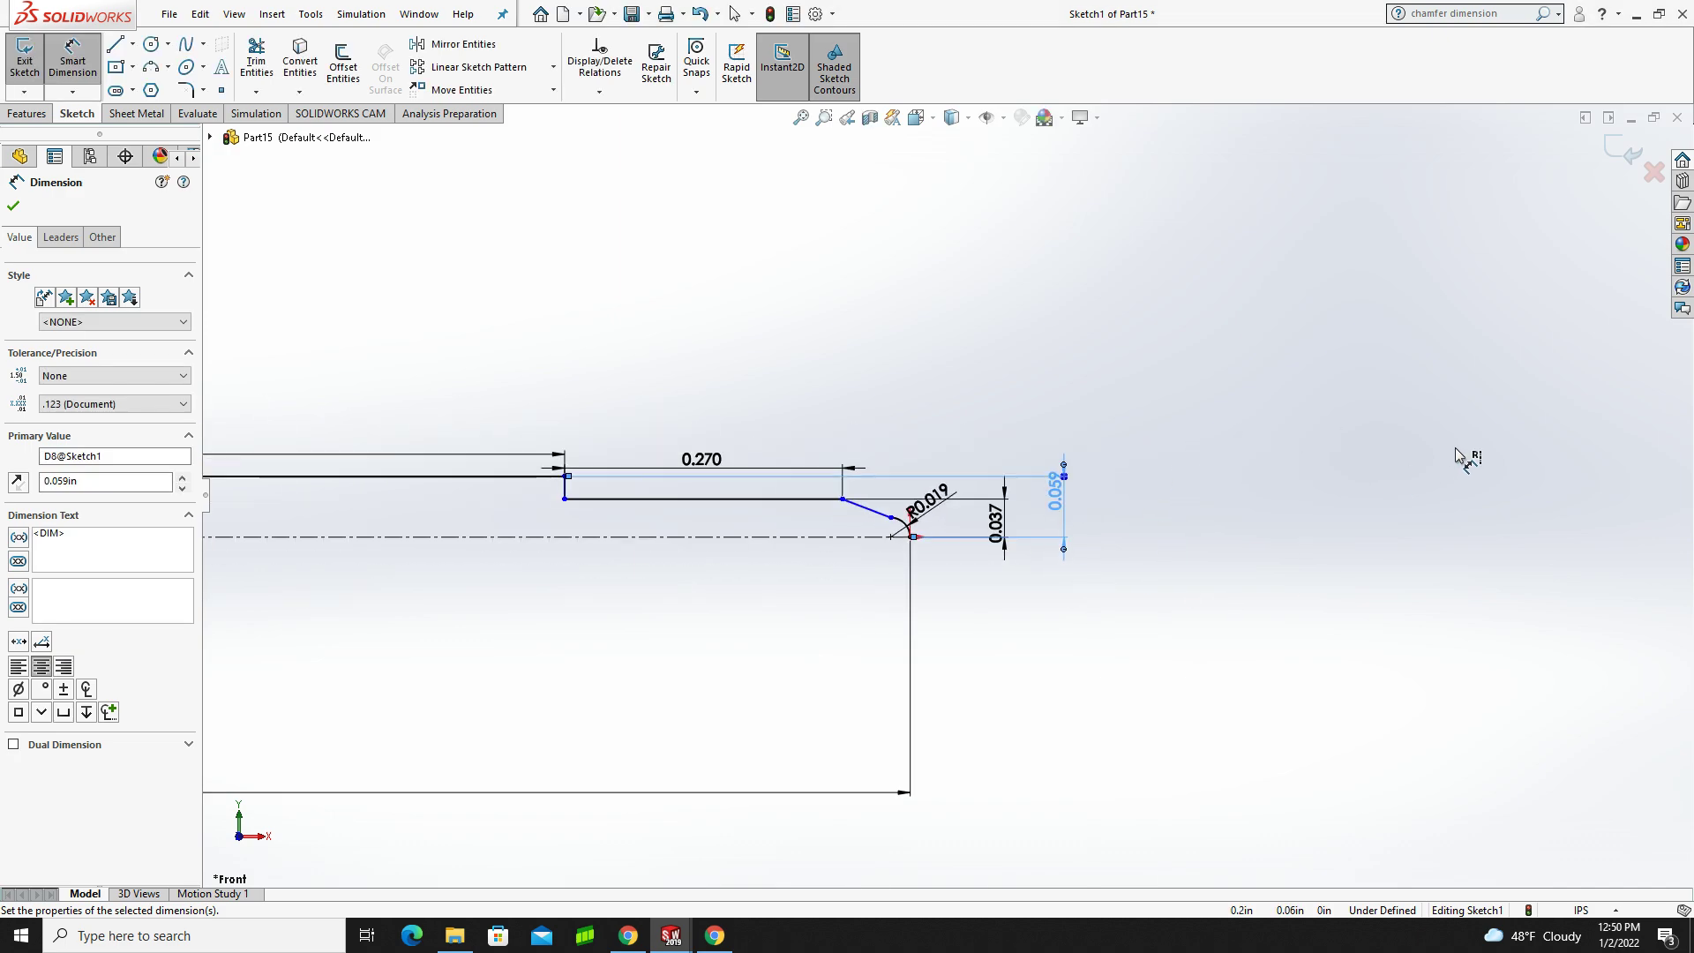
pyautogui.scroll(5, 1439, 459)
pyautogui.scroll(-10, 559, 503)
pyautogui.scroll(-3, 661, 583)
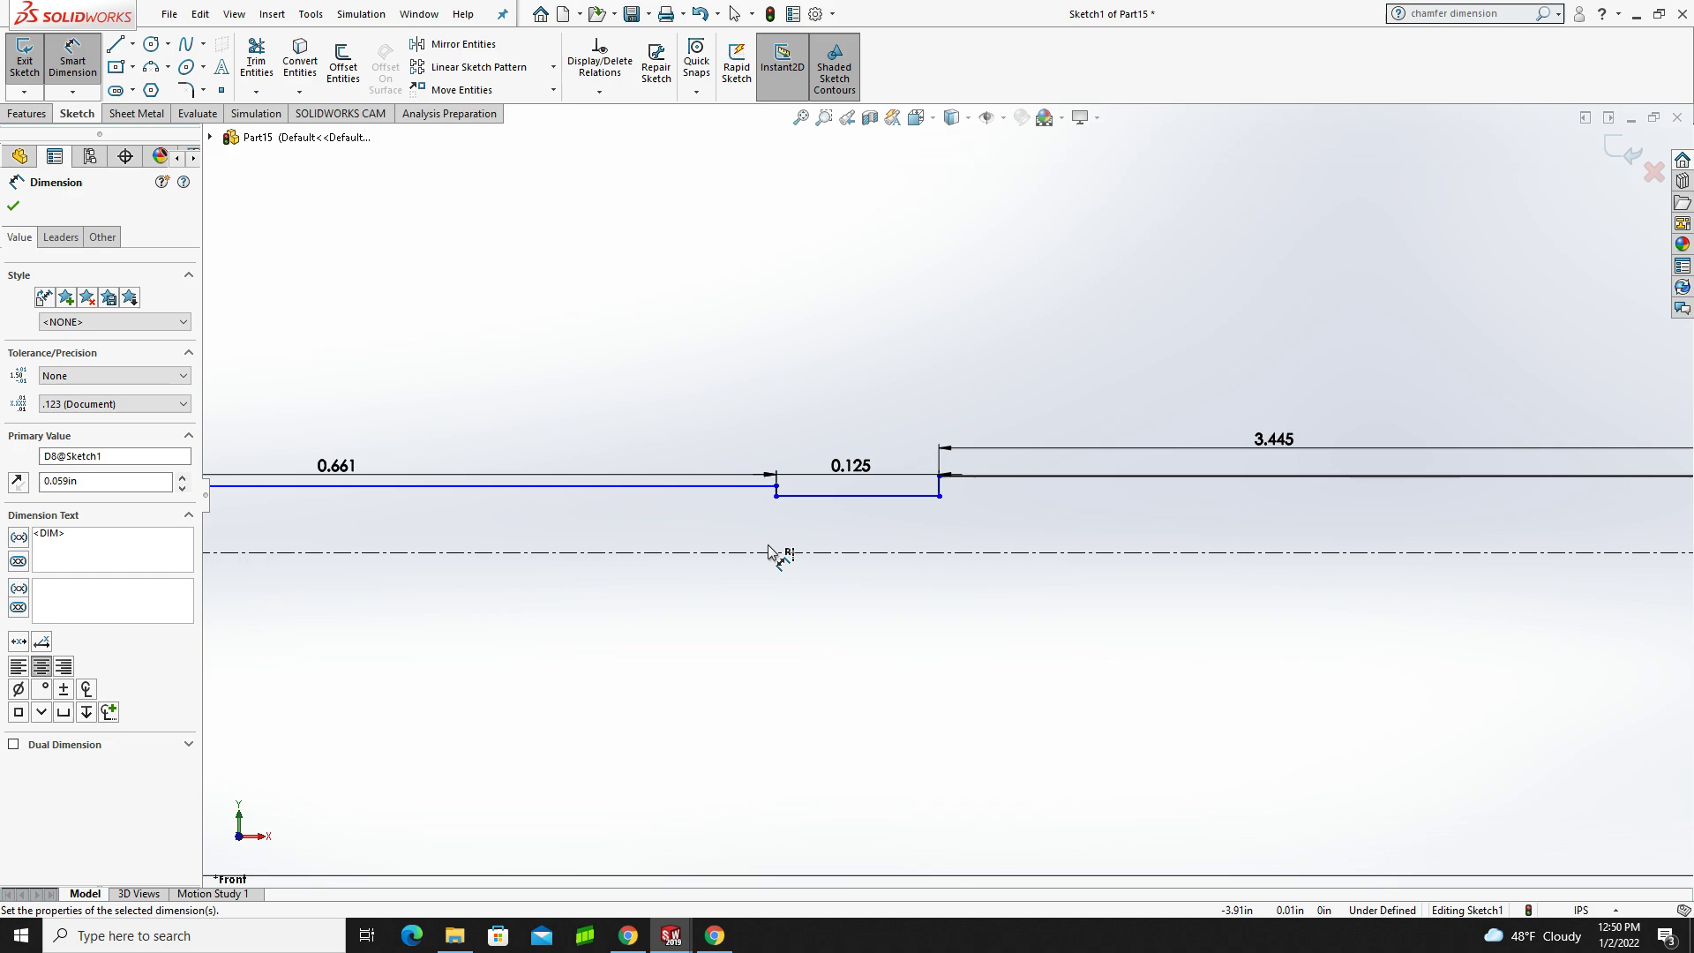
pyautogui.click(699, 486)
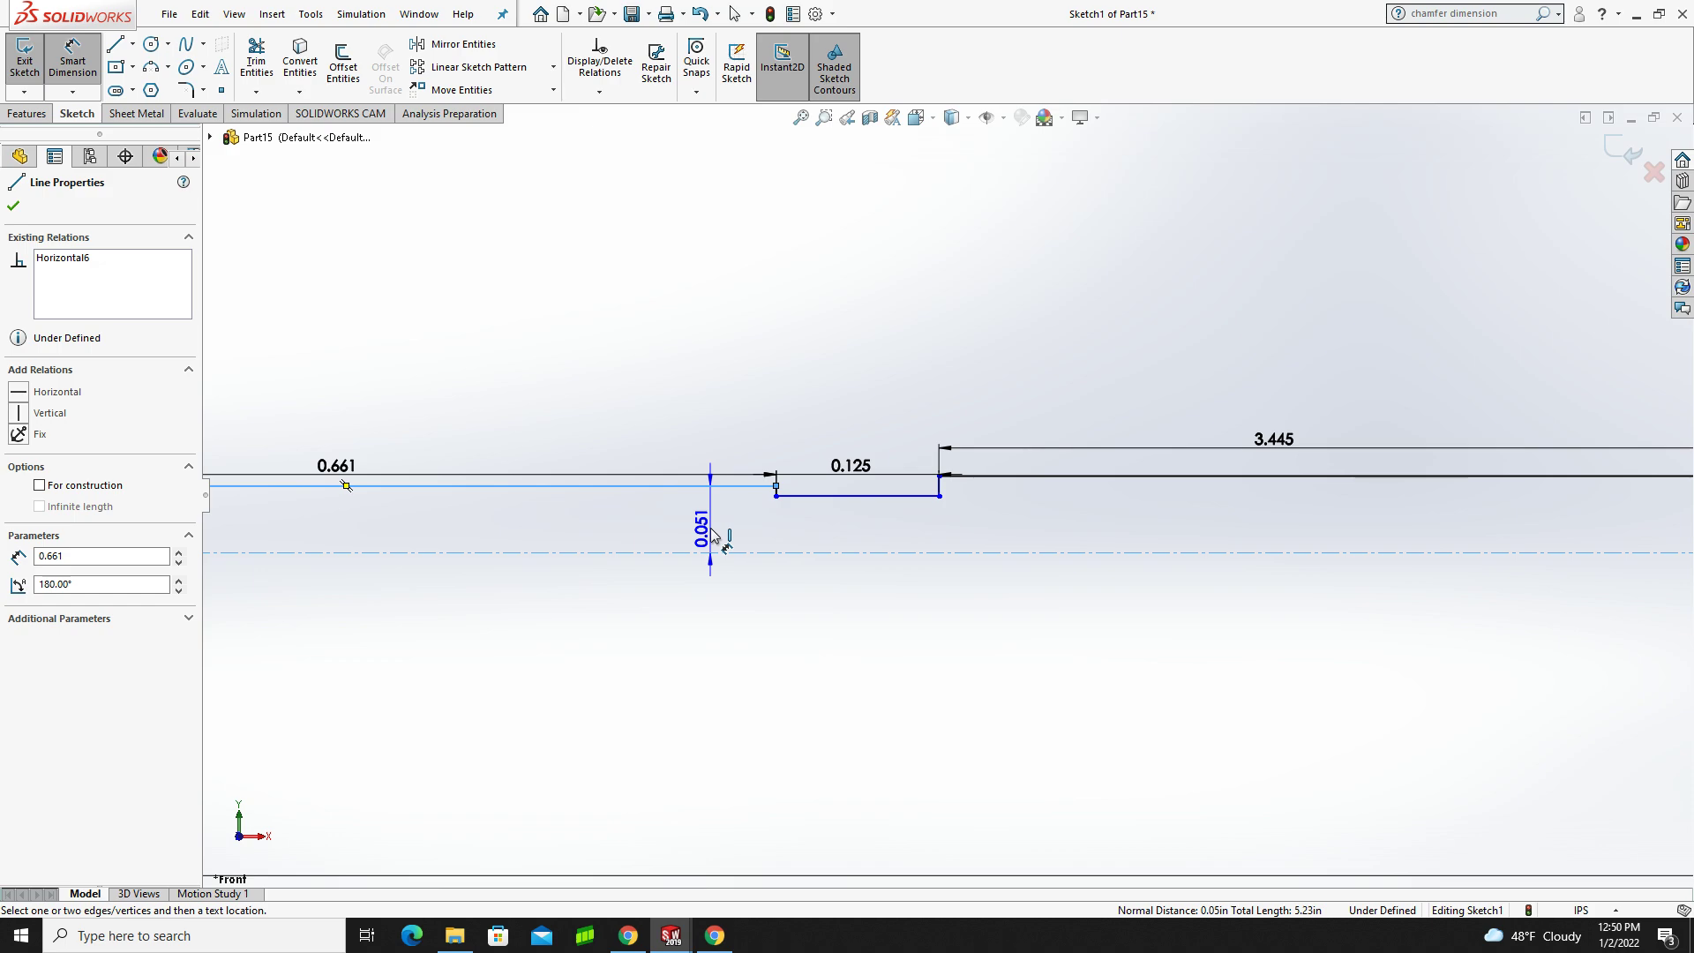
pyautogui.press('Escape')
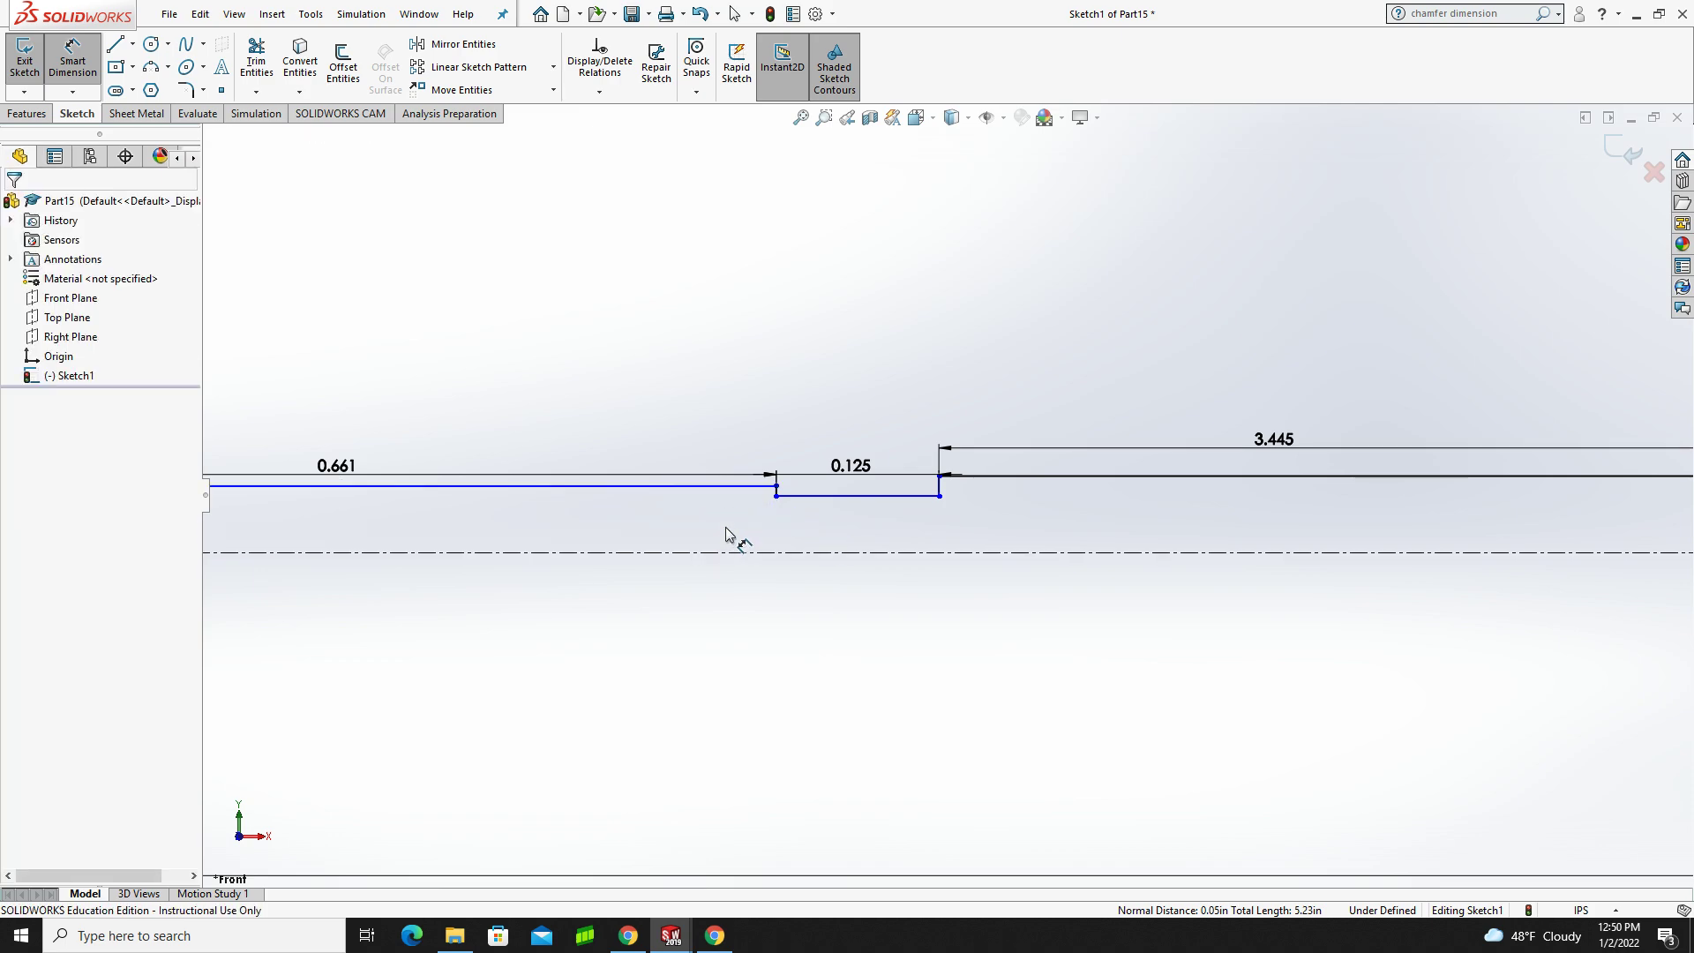
pyautogui.press('Escape')
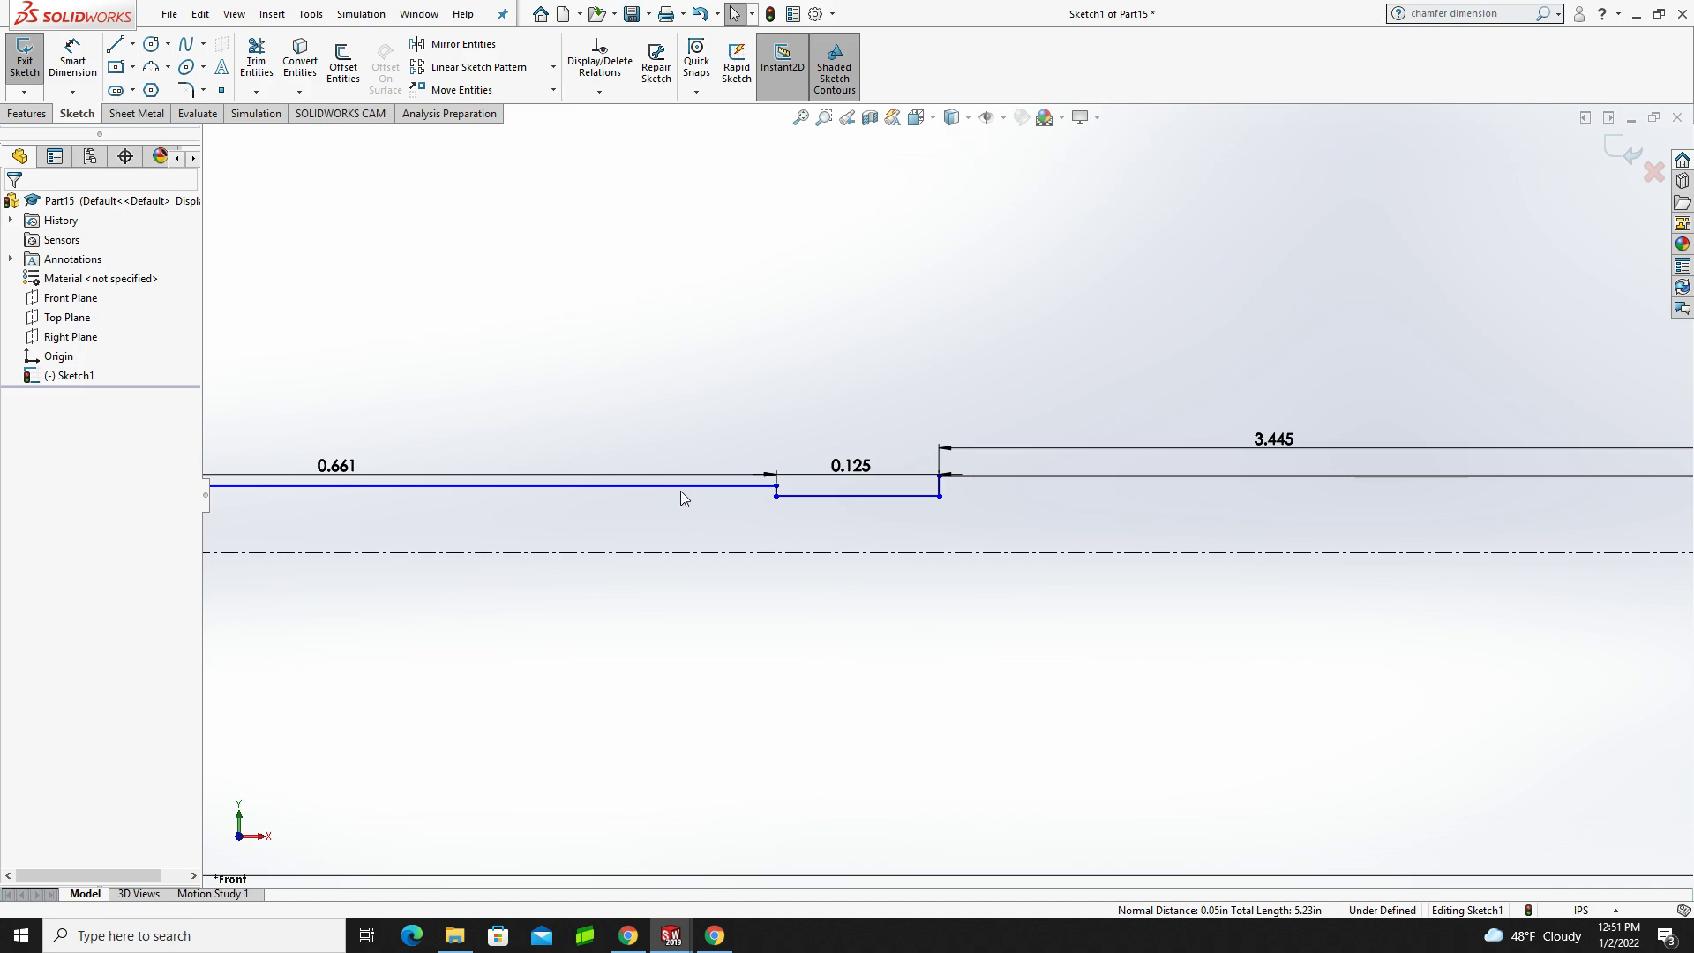
# - Move the 0.661 in and 0.125 in lines farther above the centerline, and dimension the 0.125 in line's height from the centerline as 0.088 in
pyautogui.moveTo(681, 488); pyautogui.dragTo(672, 372)
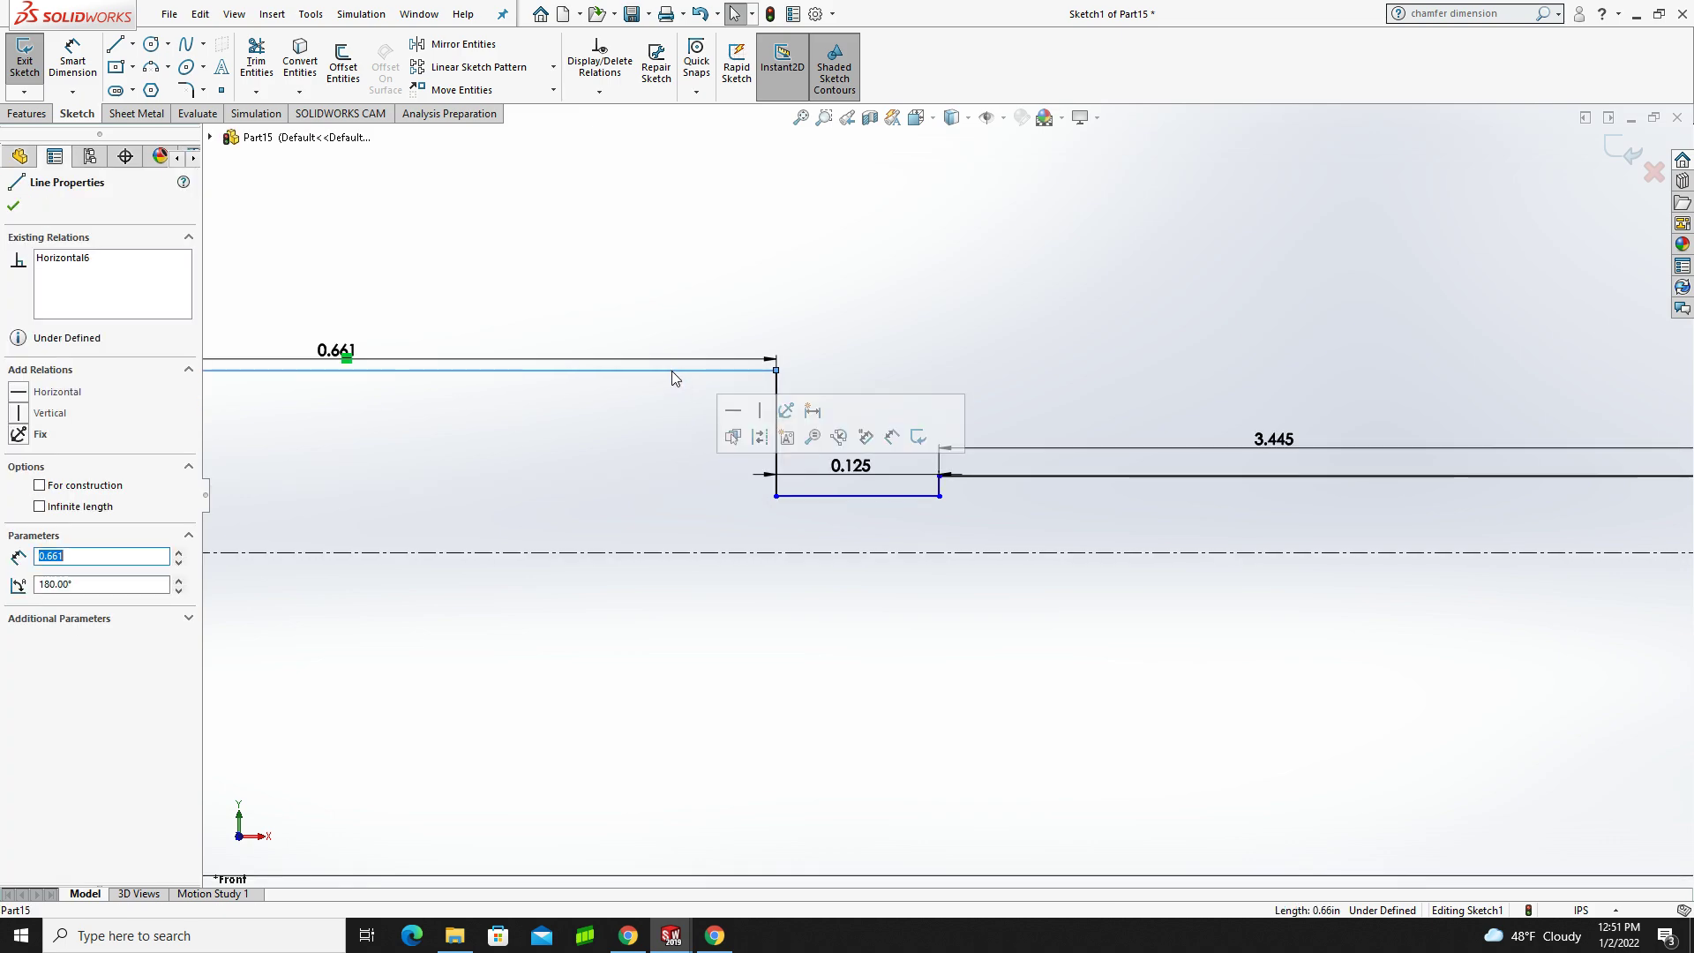
pyautogui.moveTo(828, 496); pyautogui.dragTo(830, 427)
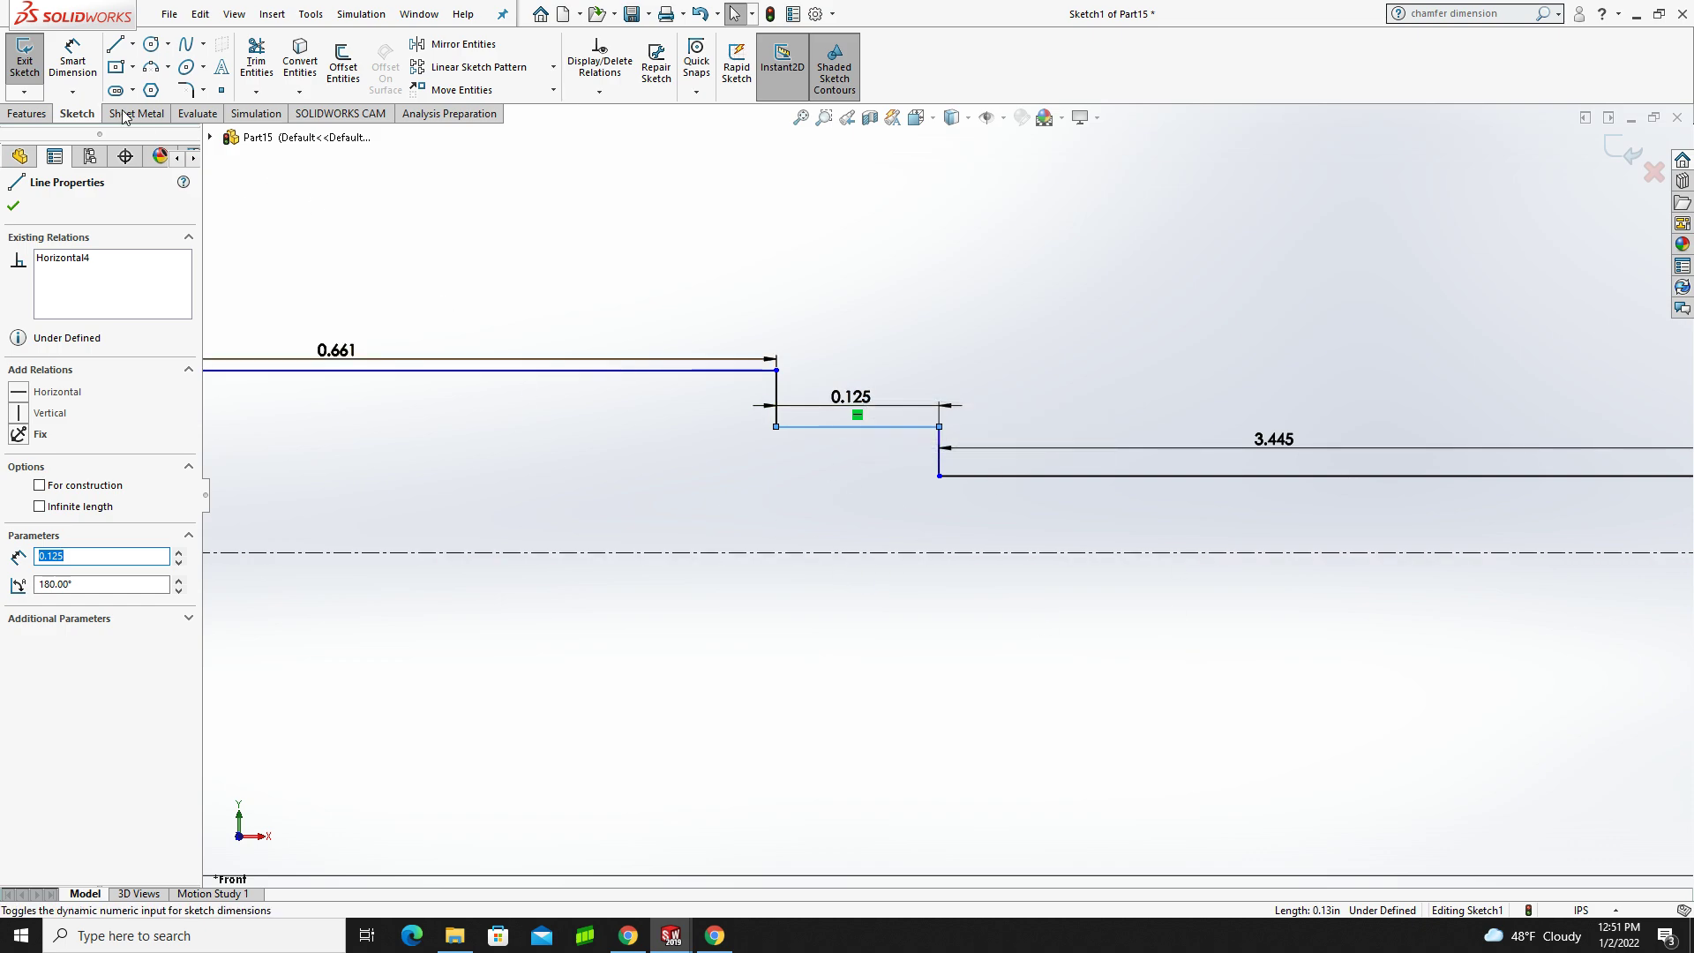
pyautogui.click(72, 61)
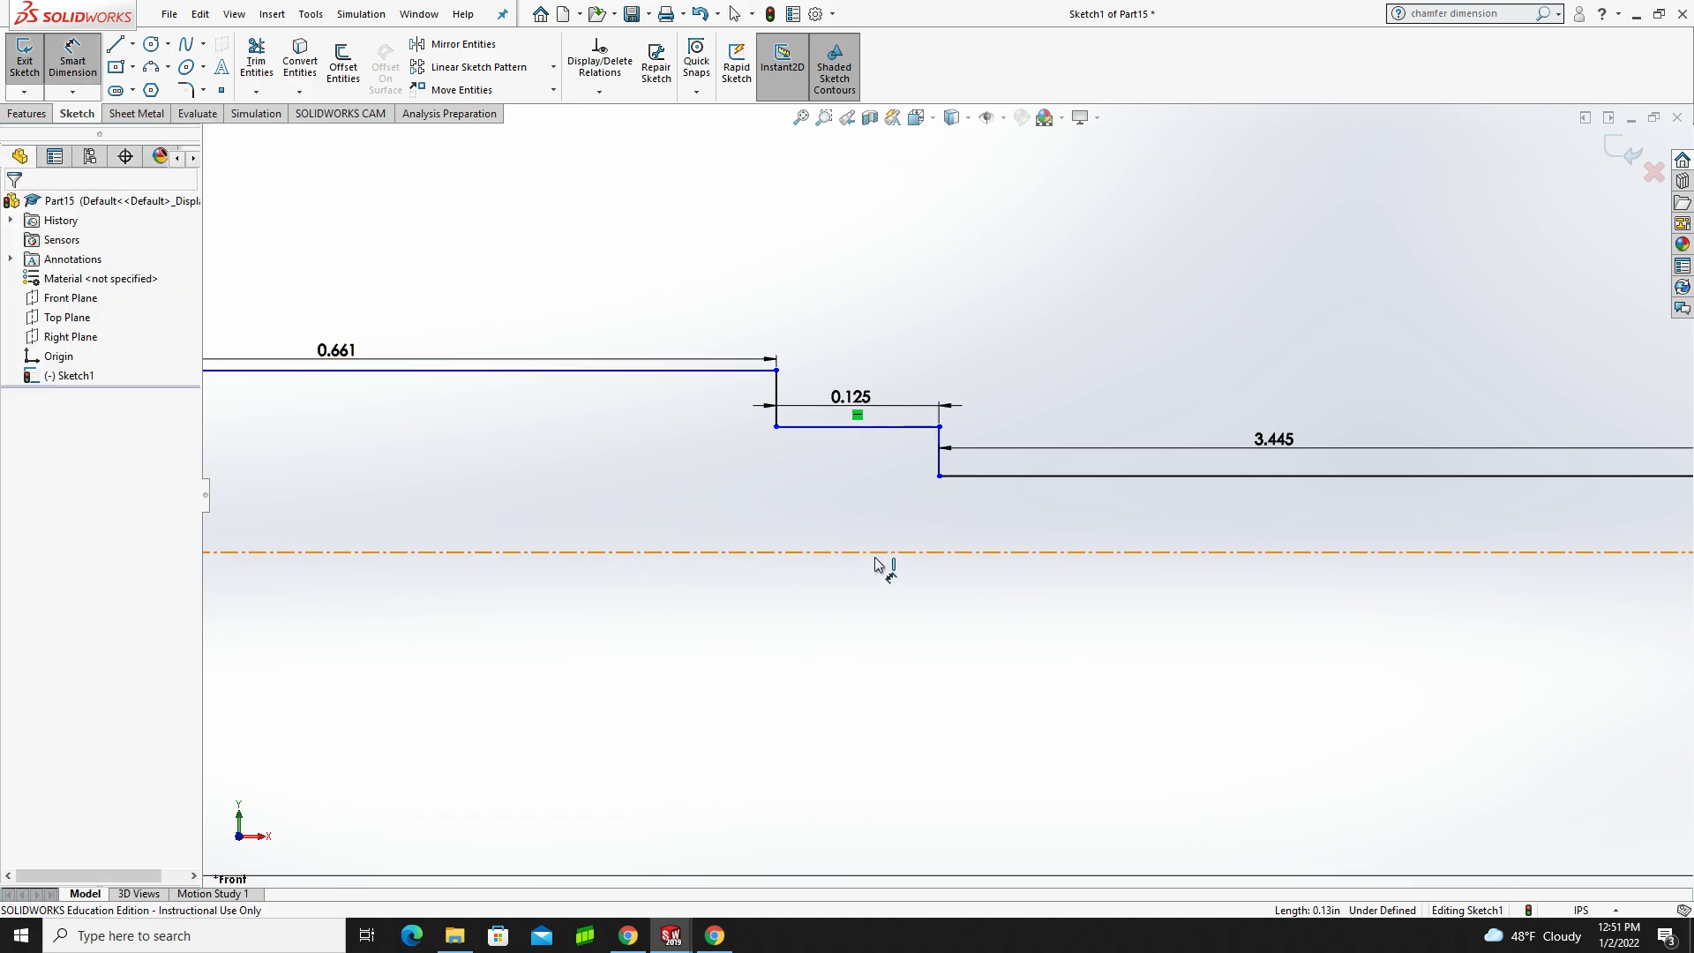
pyautogui.click(877, 554)
pyautogui.click(852, 428)
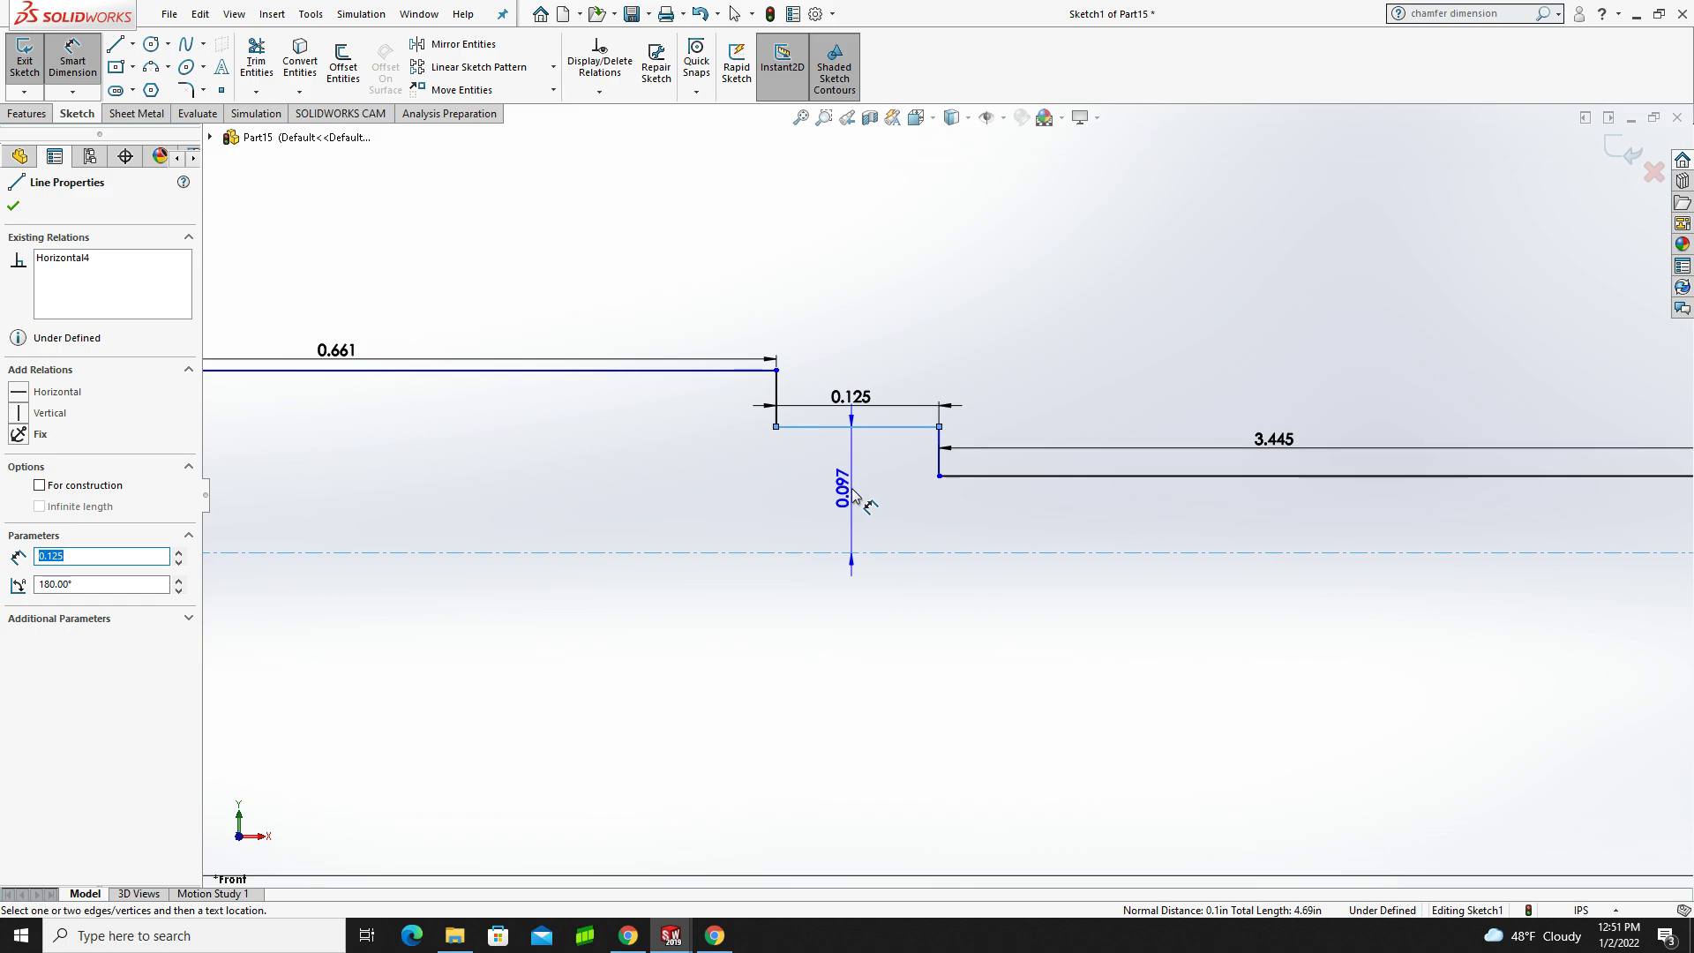
pyautogui.click(863, 494)
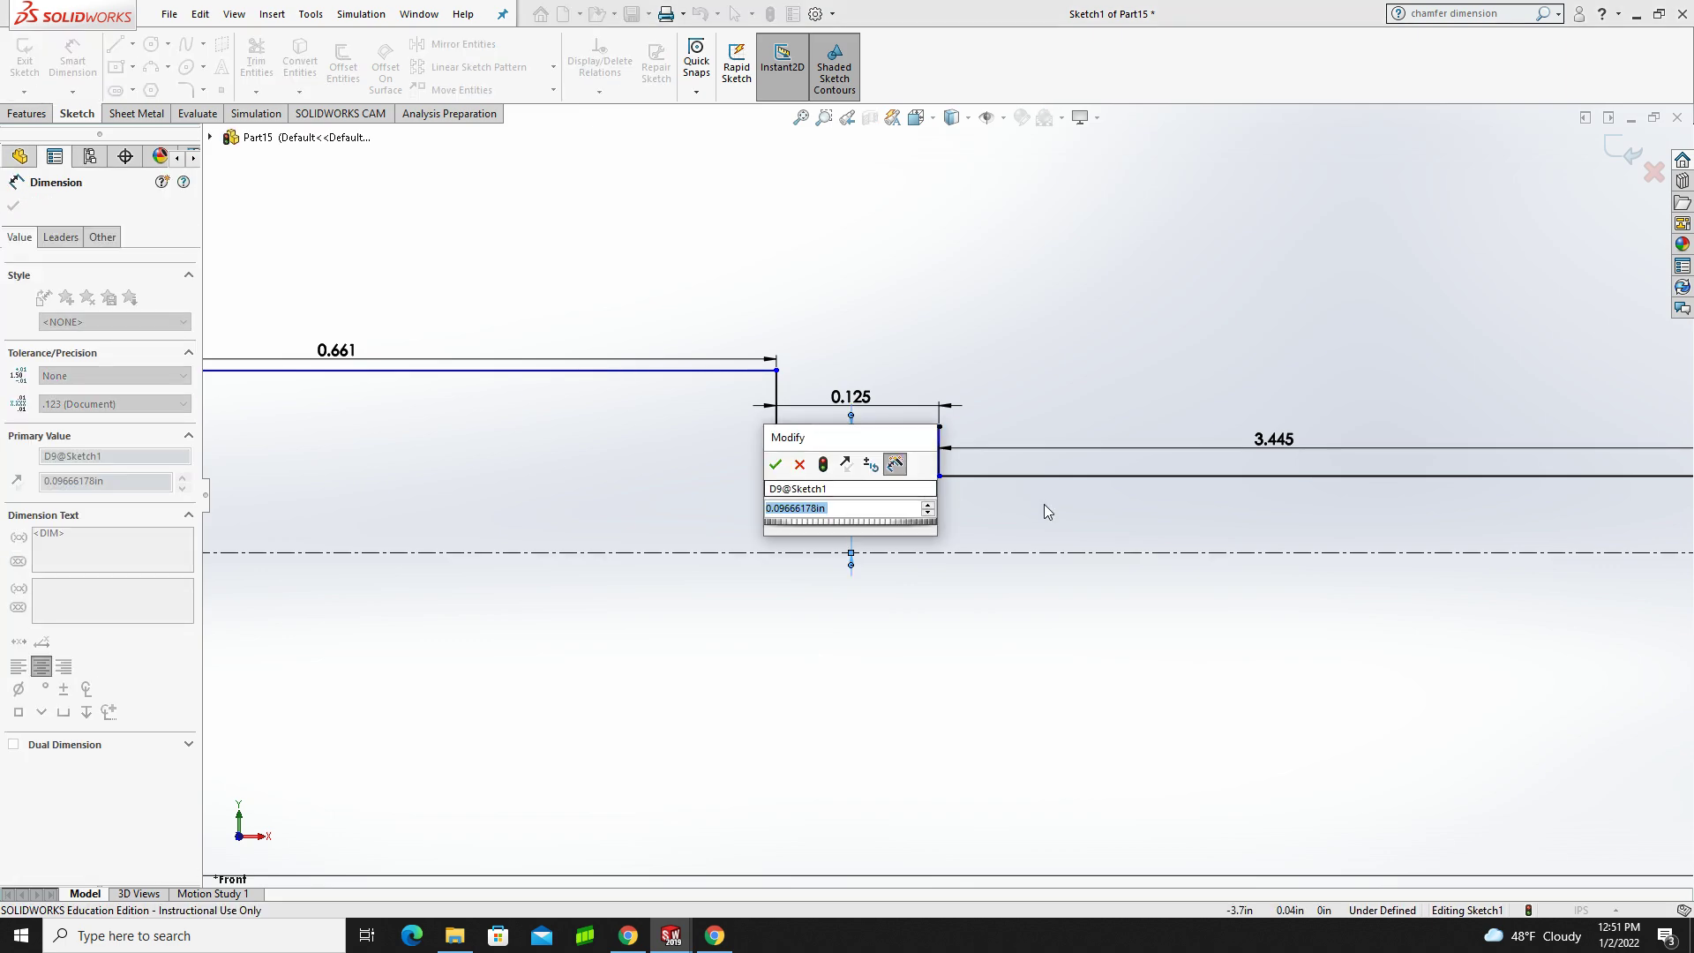
pyautogui.write('.088')
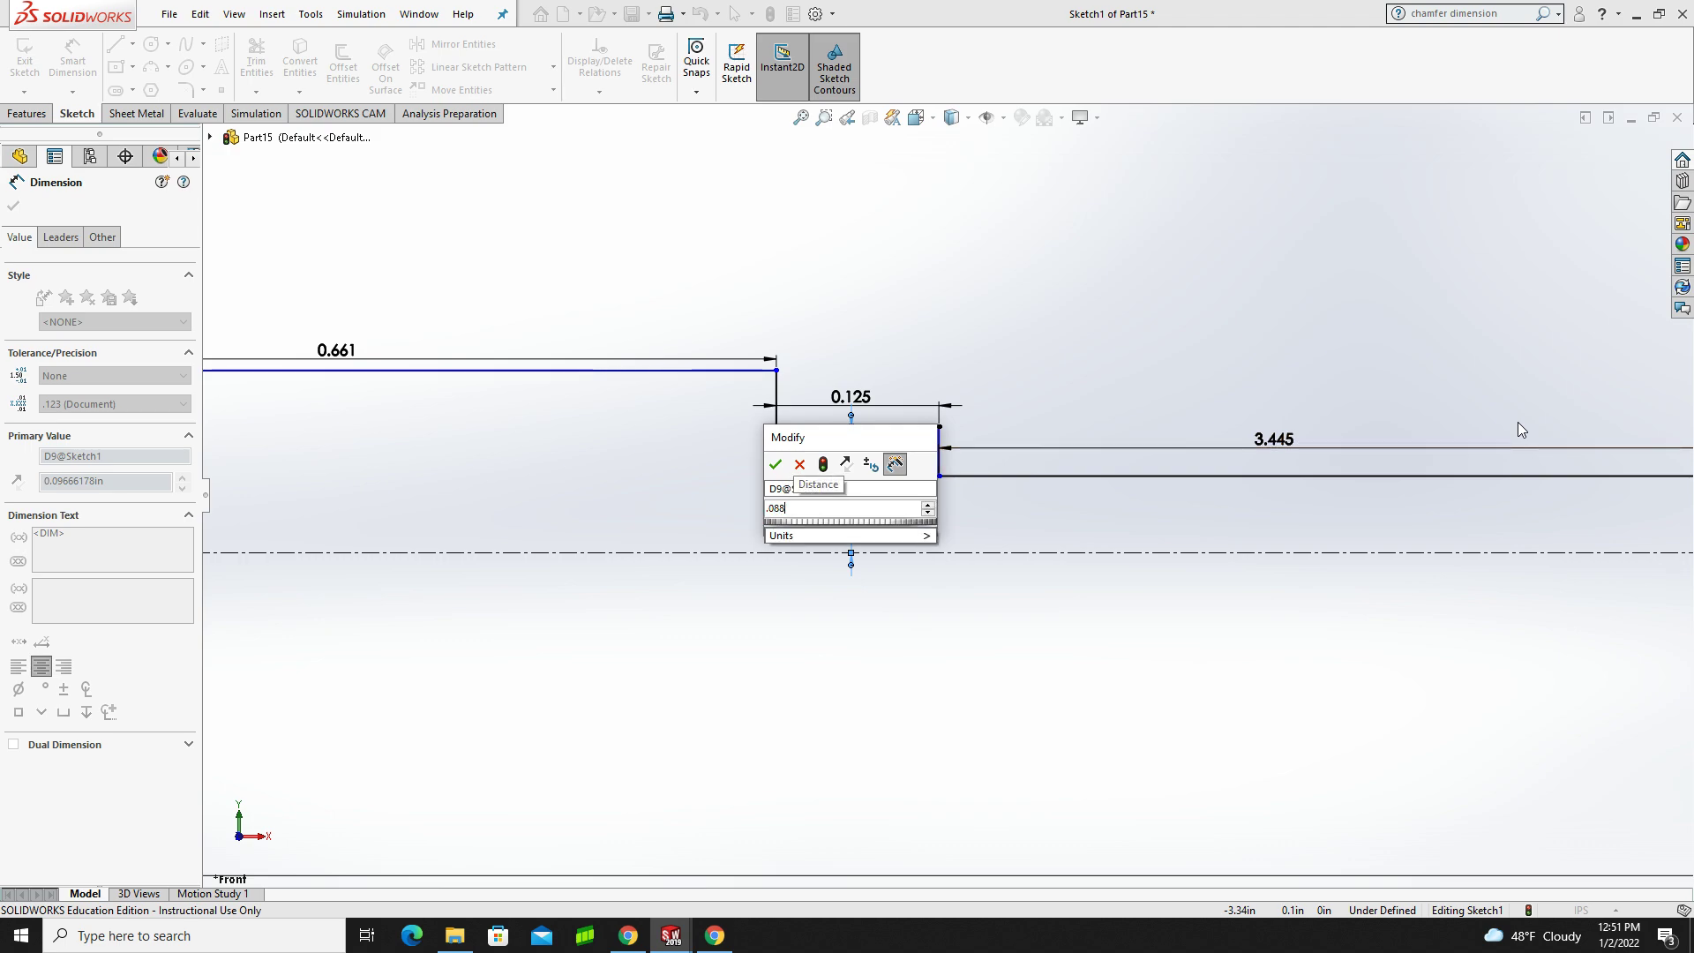
pyautogui.press('Return')
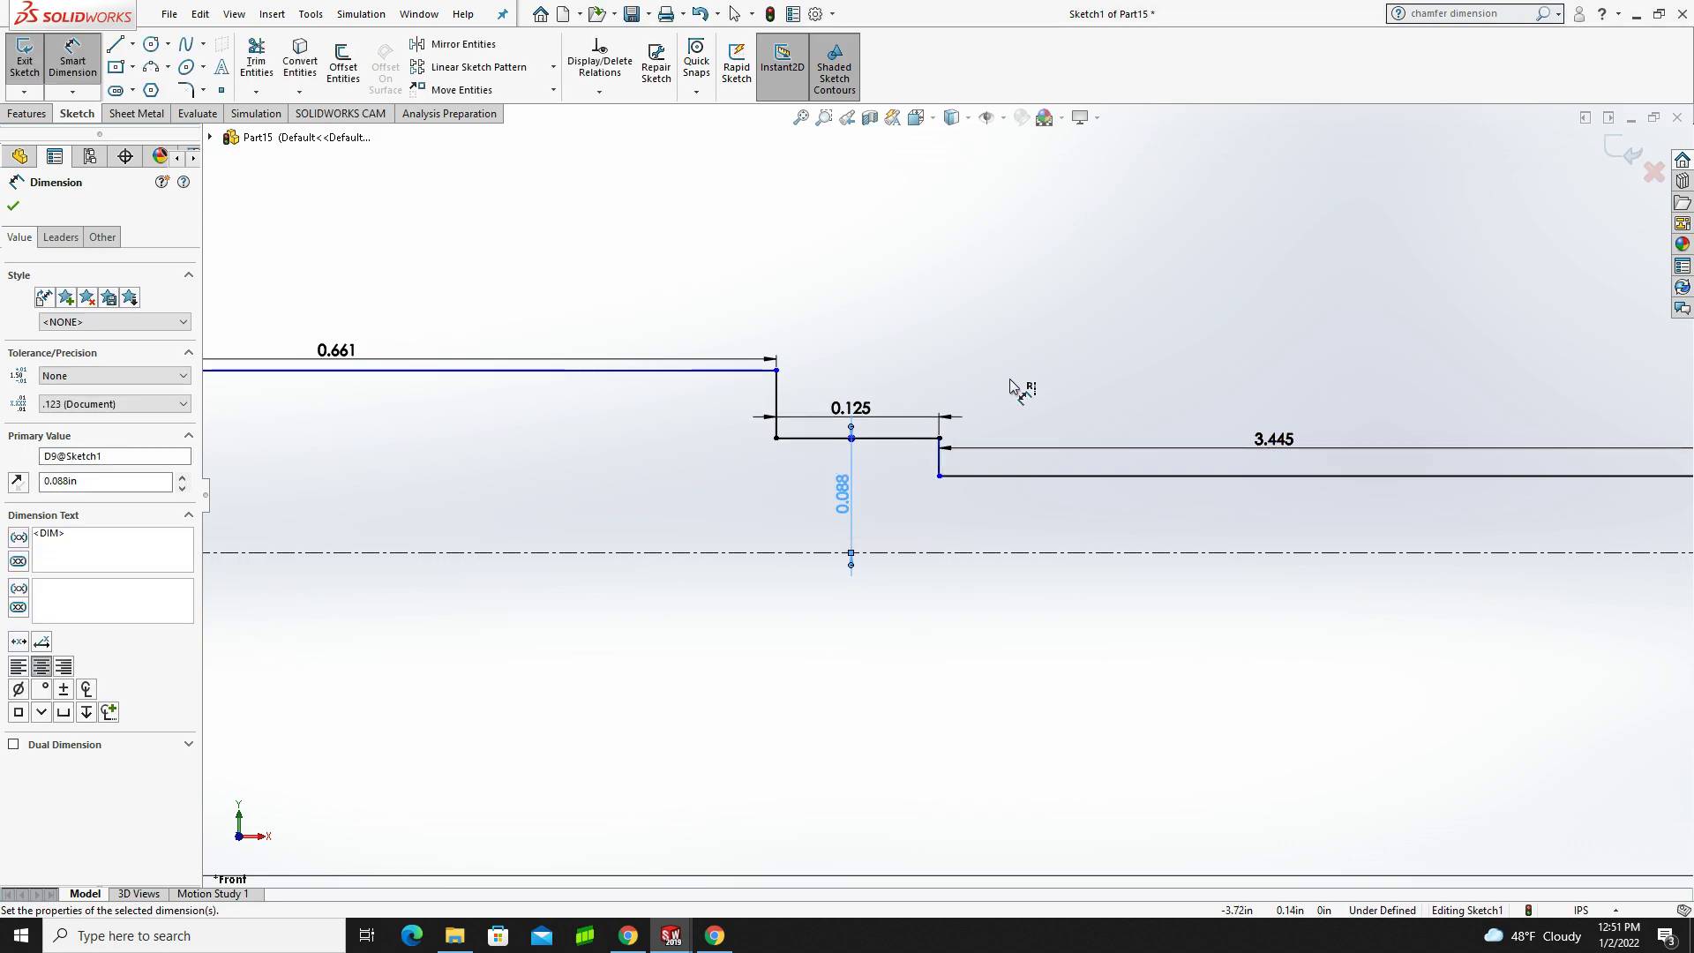
# - Dimension the height of the 0.661 in line above the centerline as 0.098 in and finish dimensioning
pyautogui.click(488, 553)
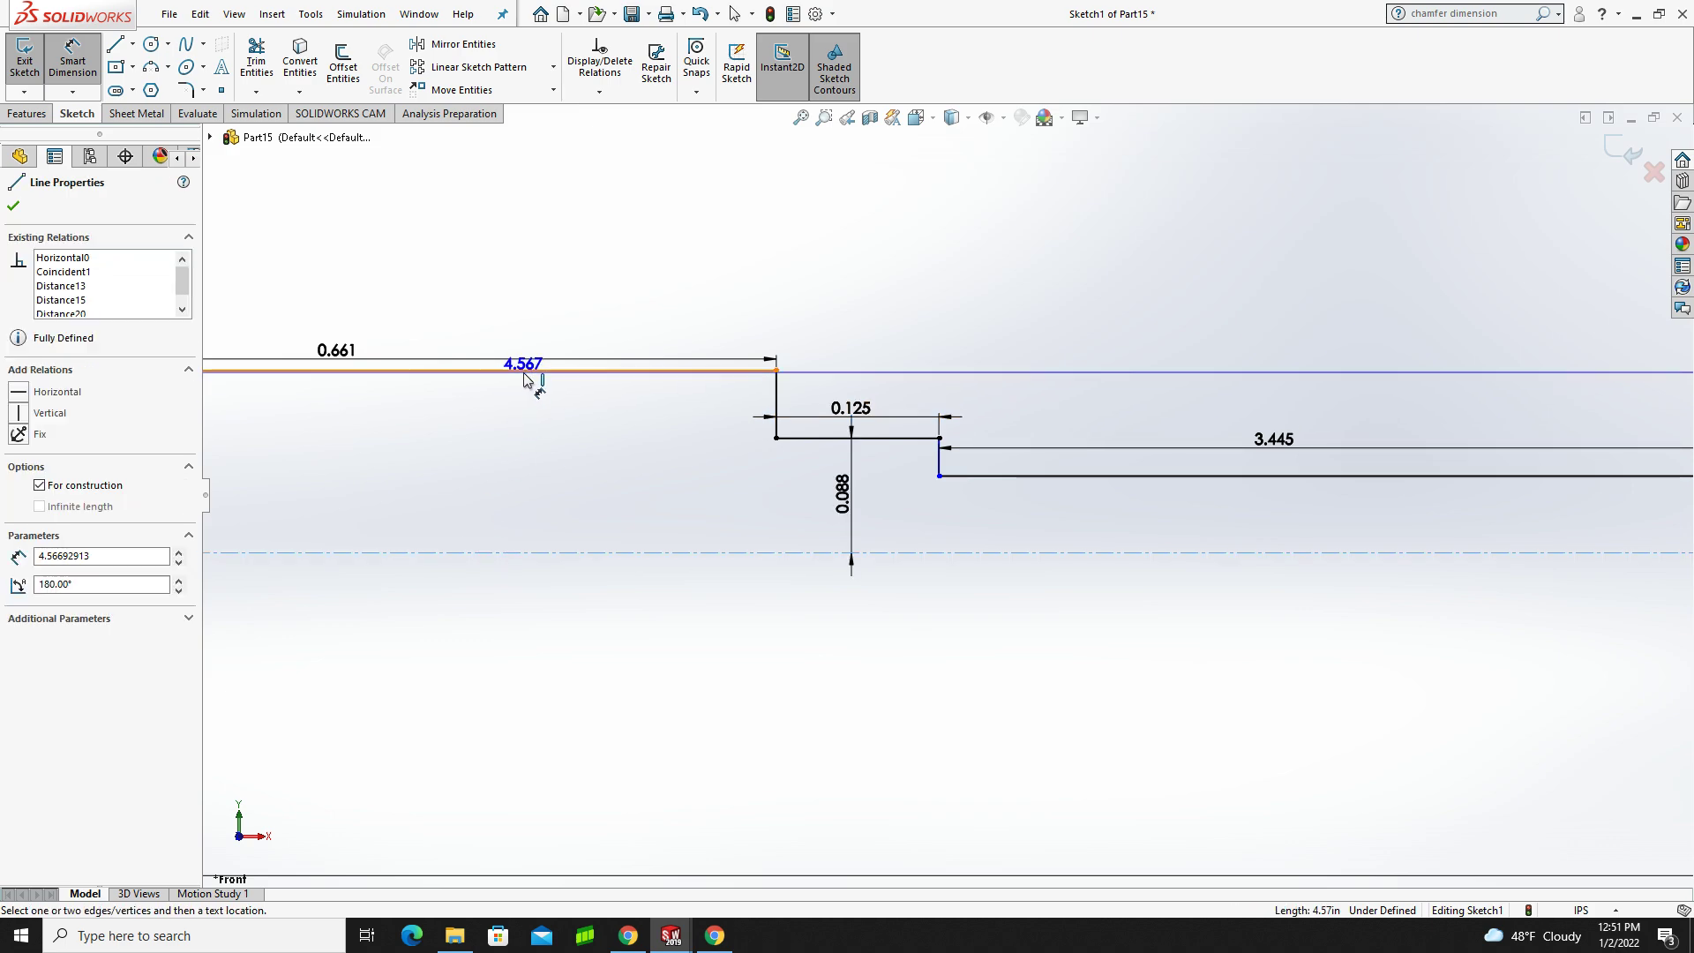
pyautogui.click(529, 370)
pyautogui.click(540, 467)
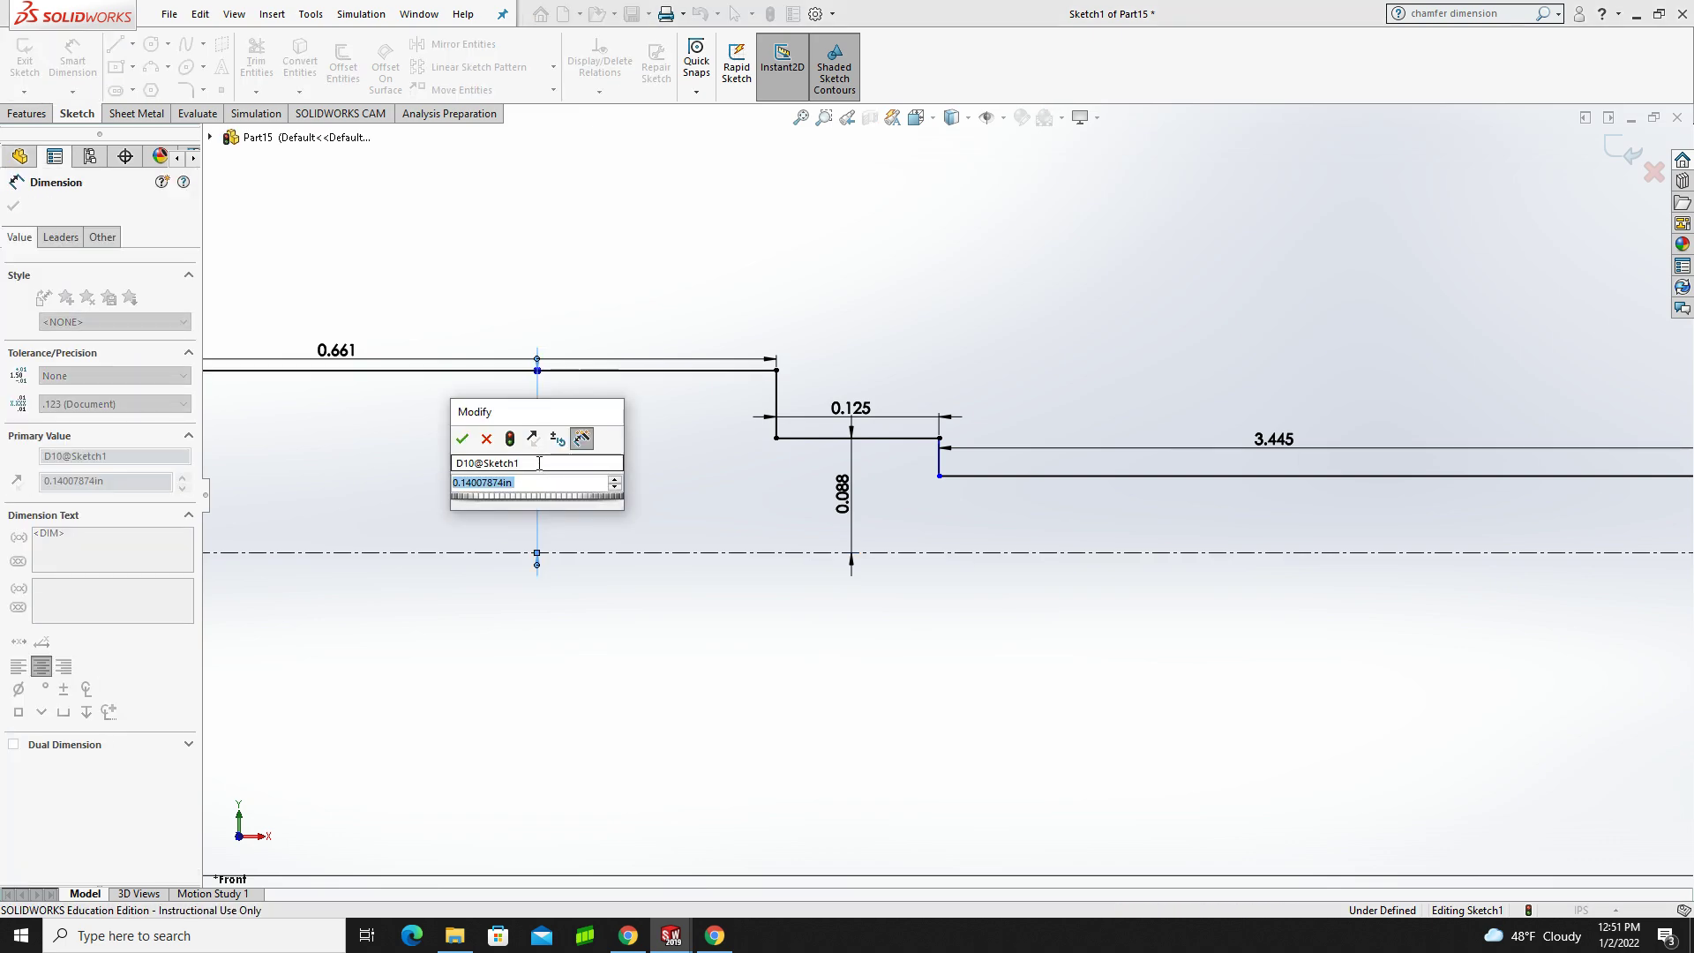
pyautogui.write('.098')
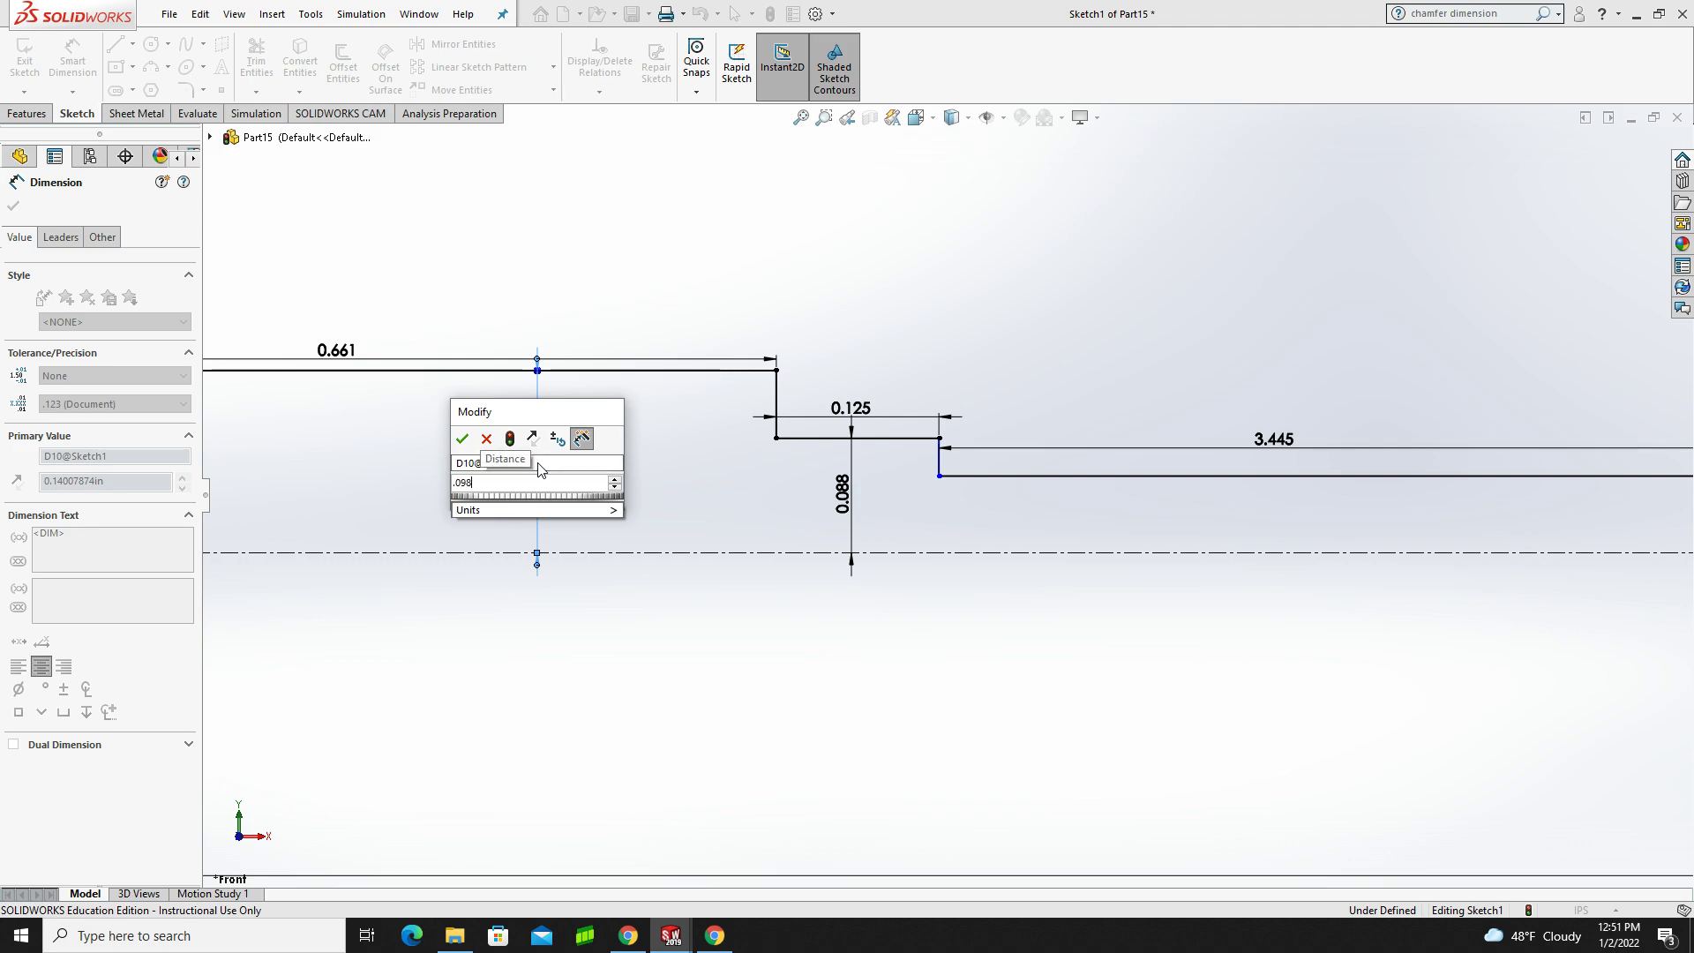
pyautogui.press('Return')
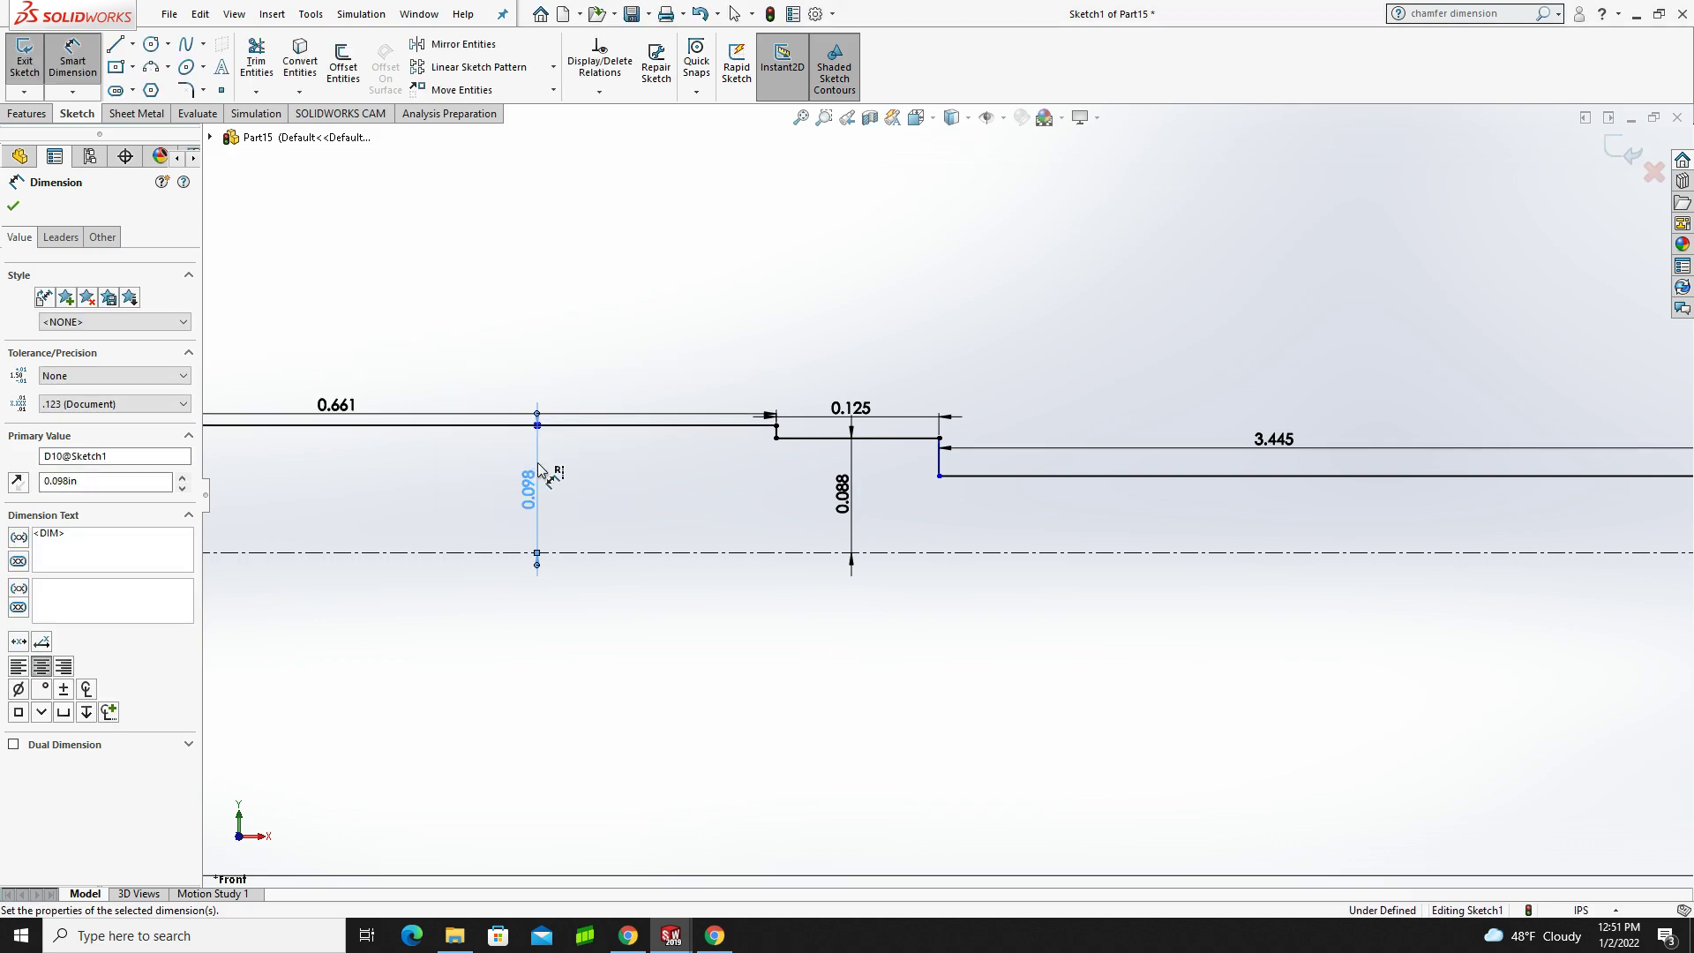
pyautogui.press('f')
pyautogui.scroll(-3, 422, 468)
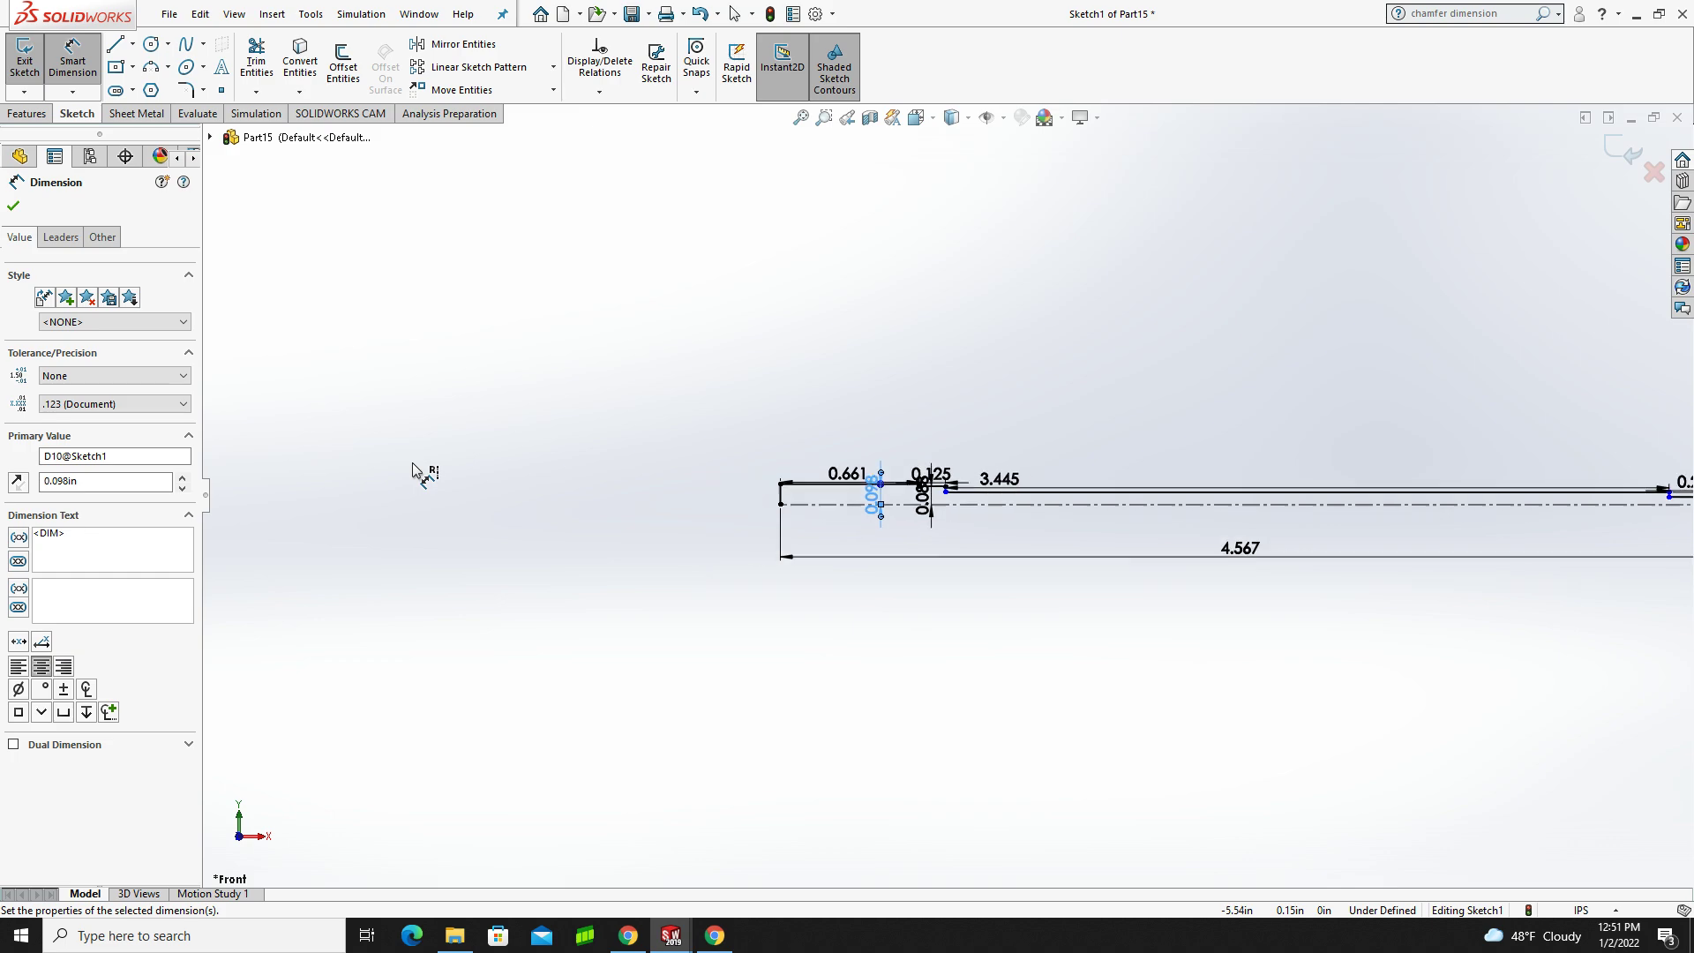
pyautogui.scroll(2, 1420, 508)
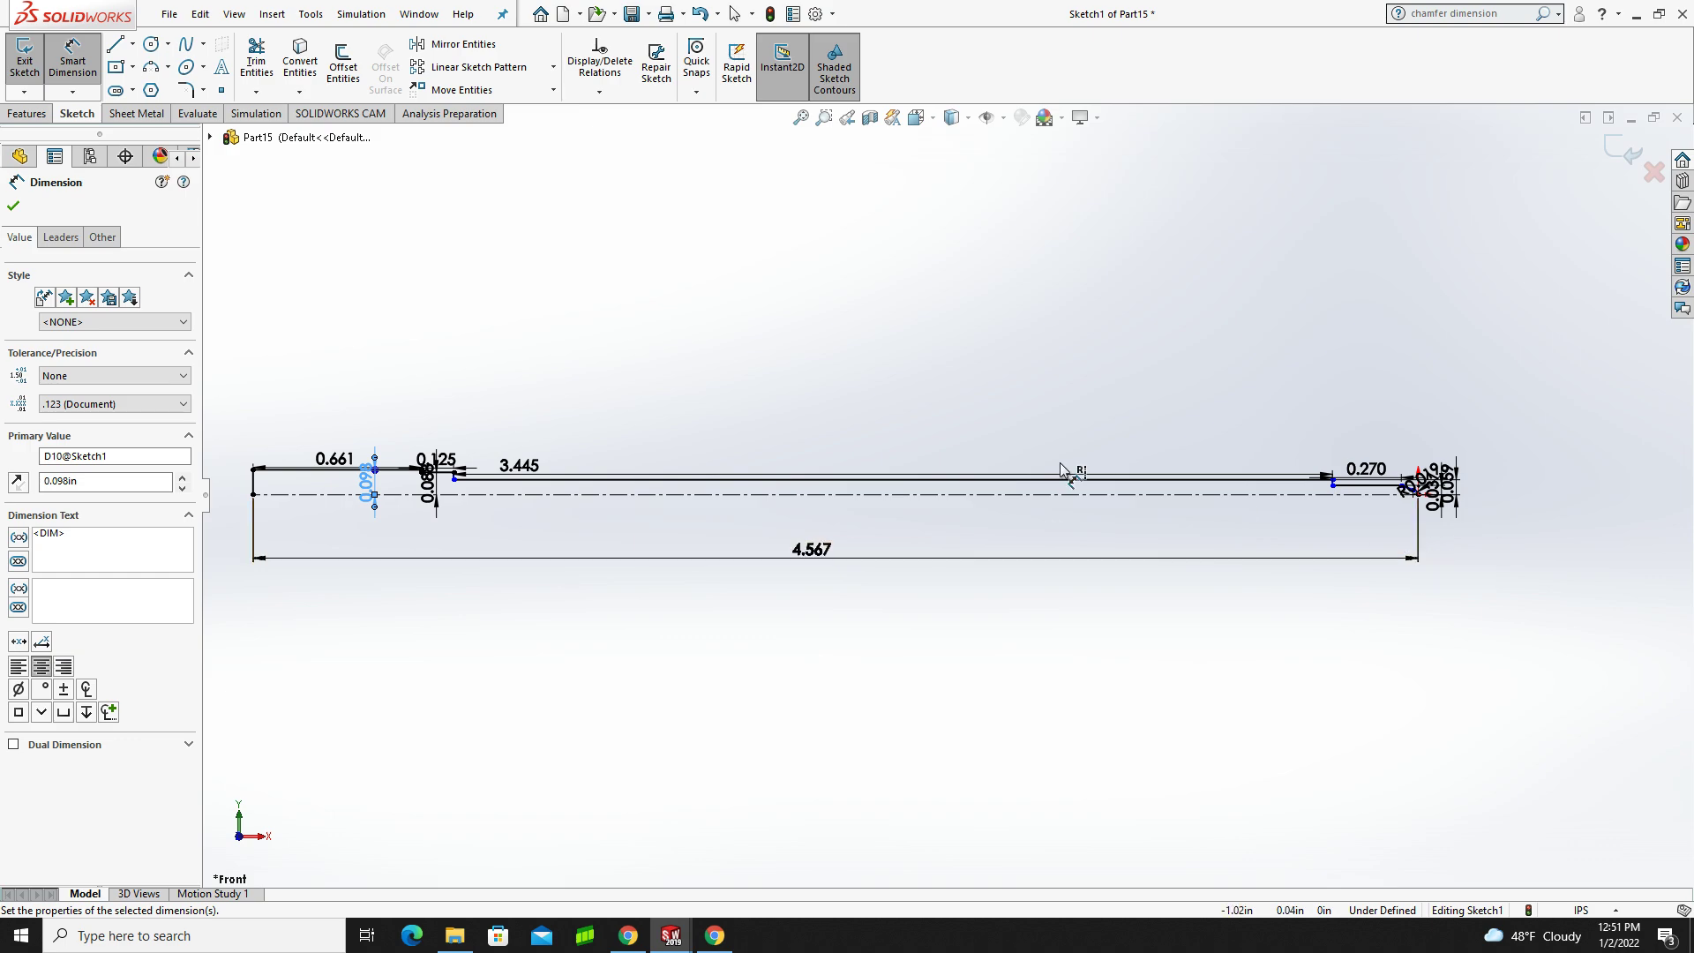
pyautogui.click(13, 205)
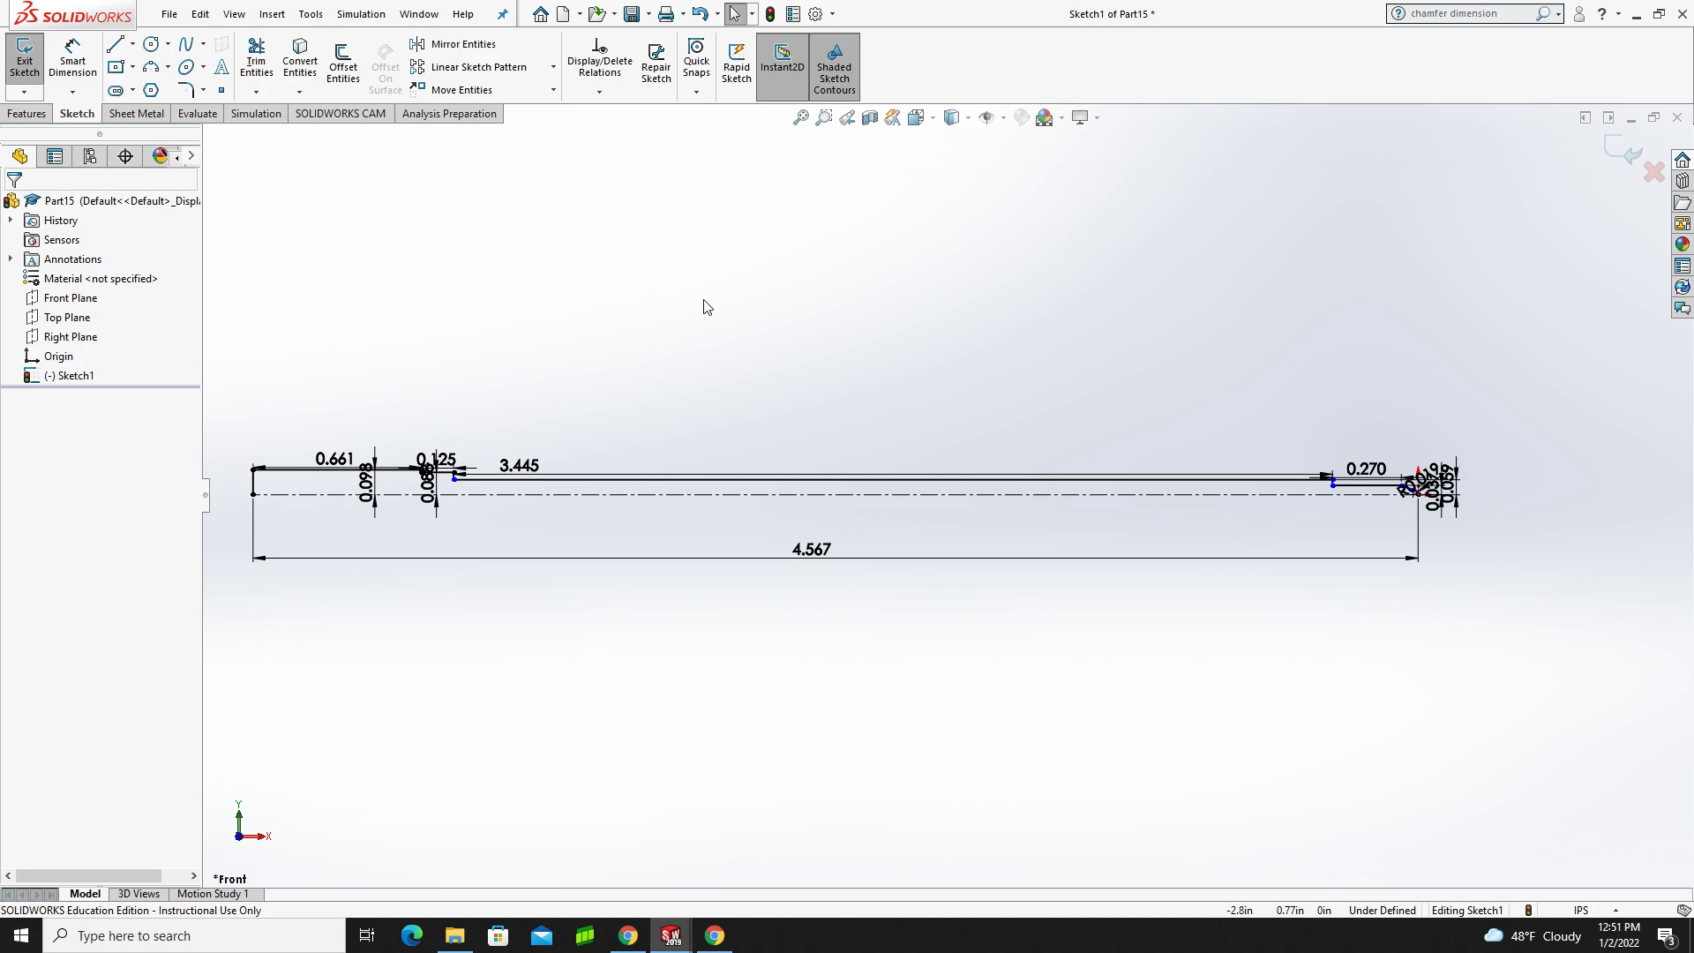
# - Hide all sketch dimensions so only the profile geometry is displayed
pyautogui.click(234, 15)
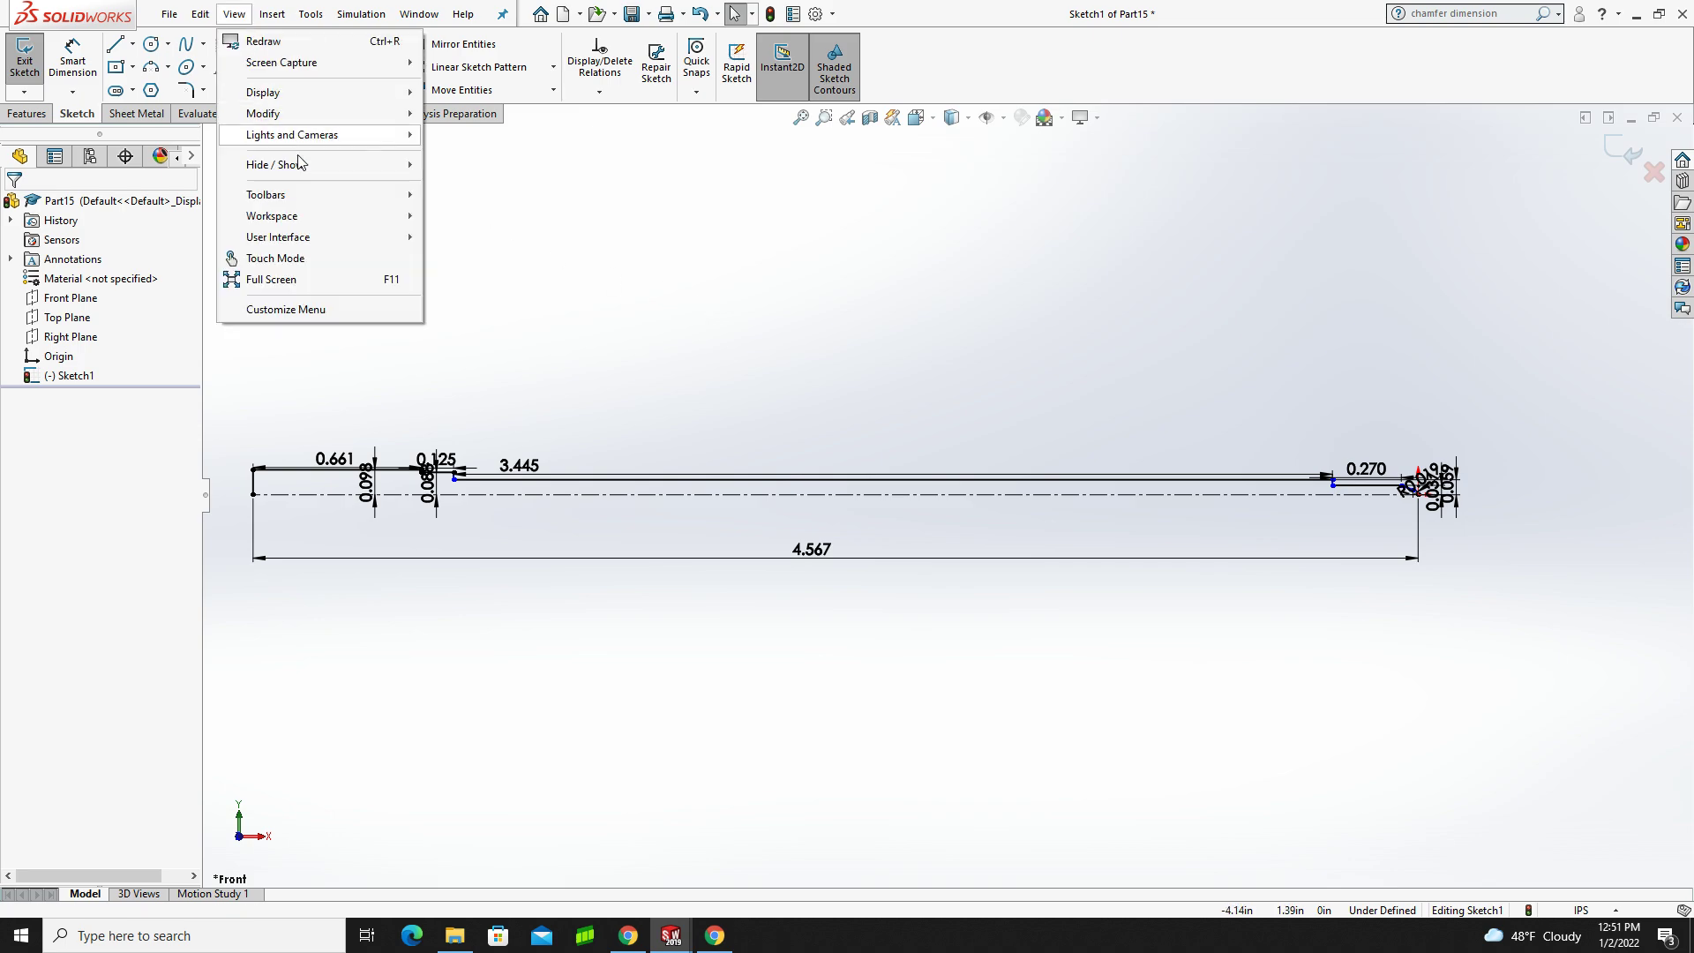
pyautogui.moveTo(304, 174)
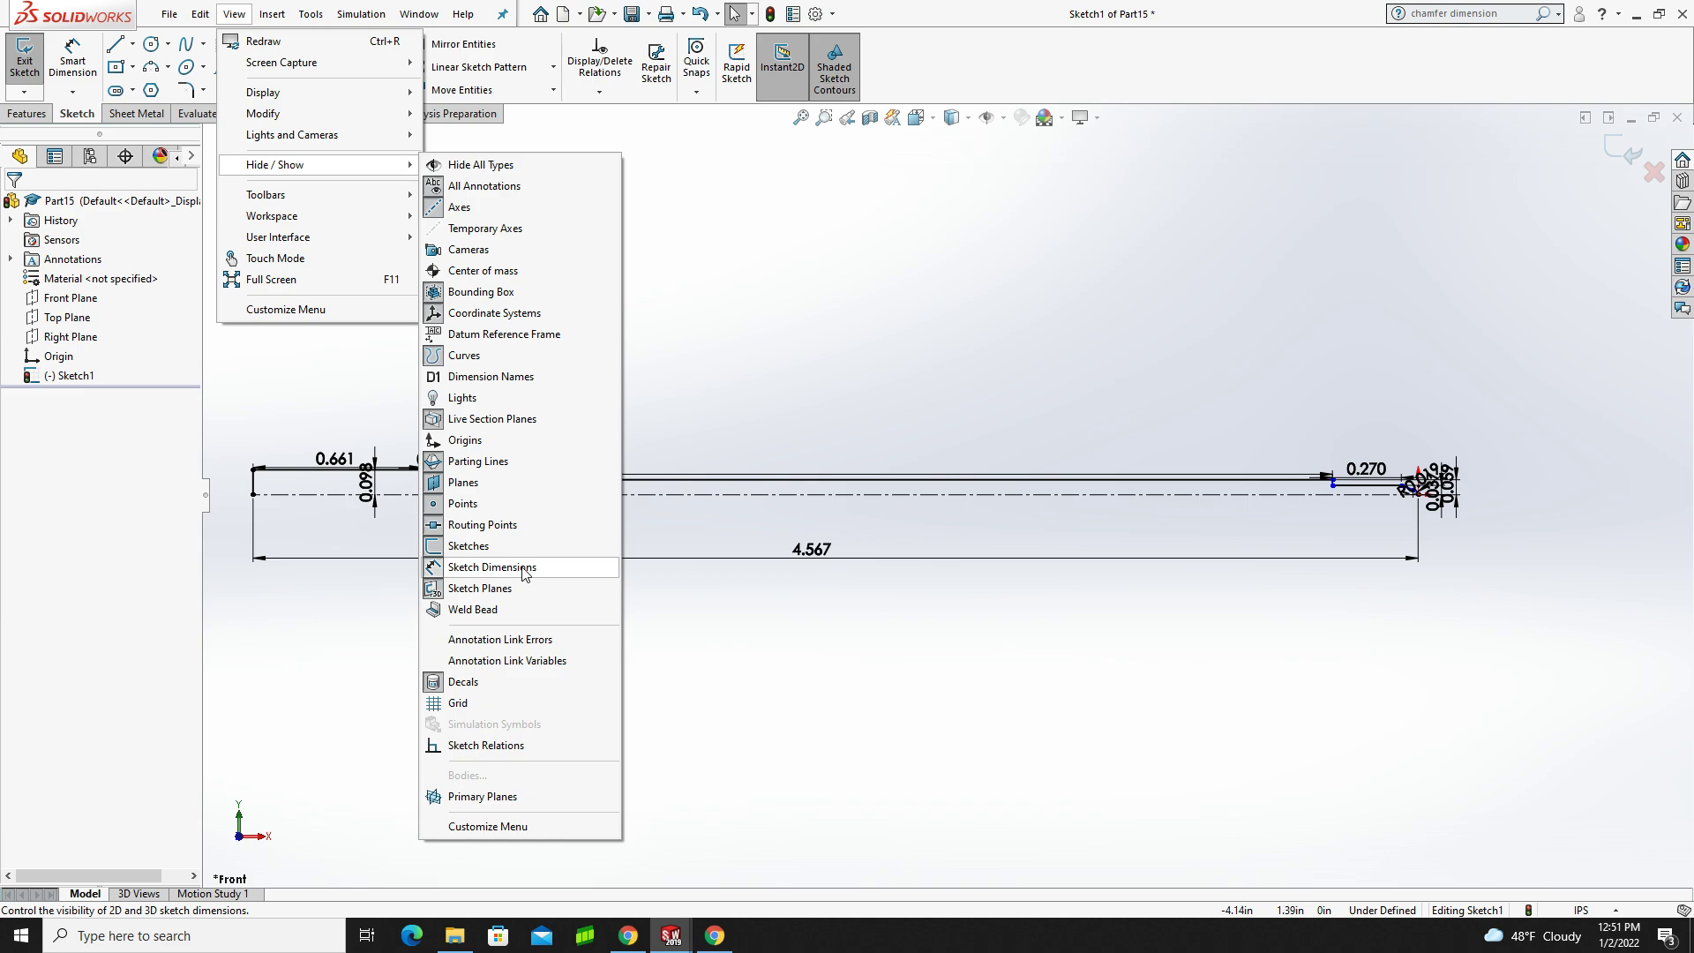
pyautogui.click(474, 568)
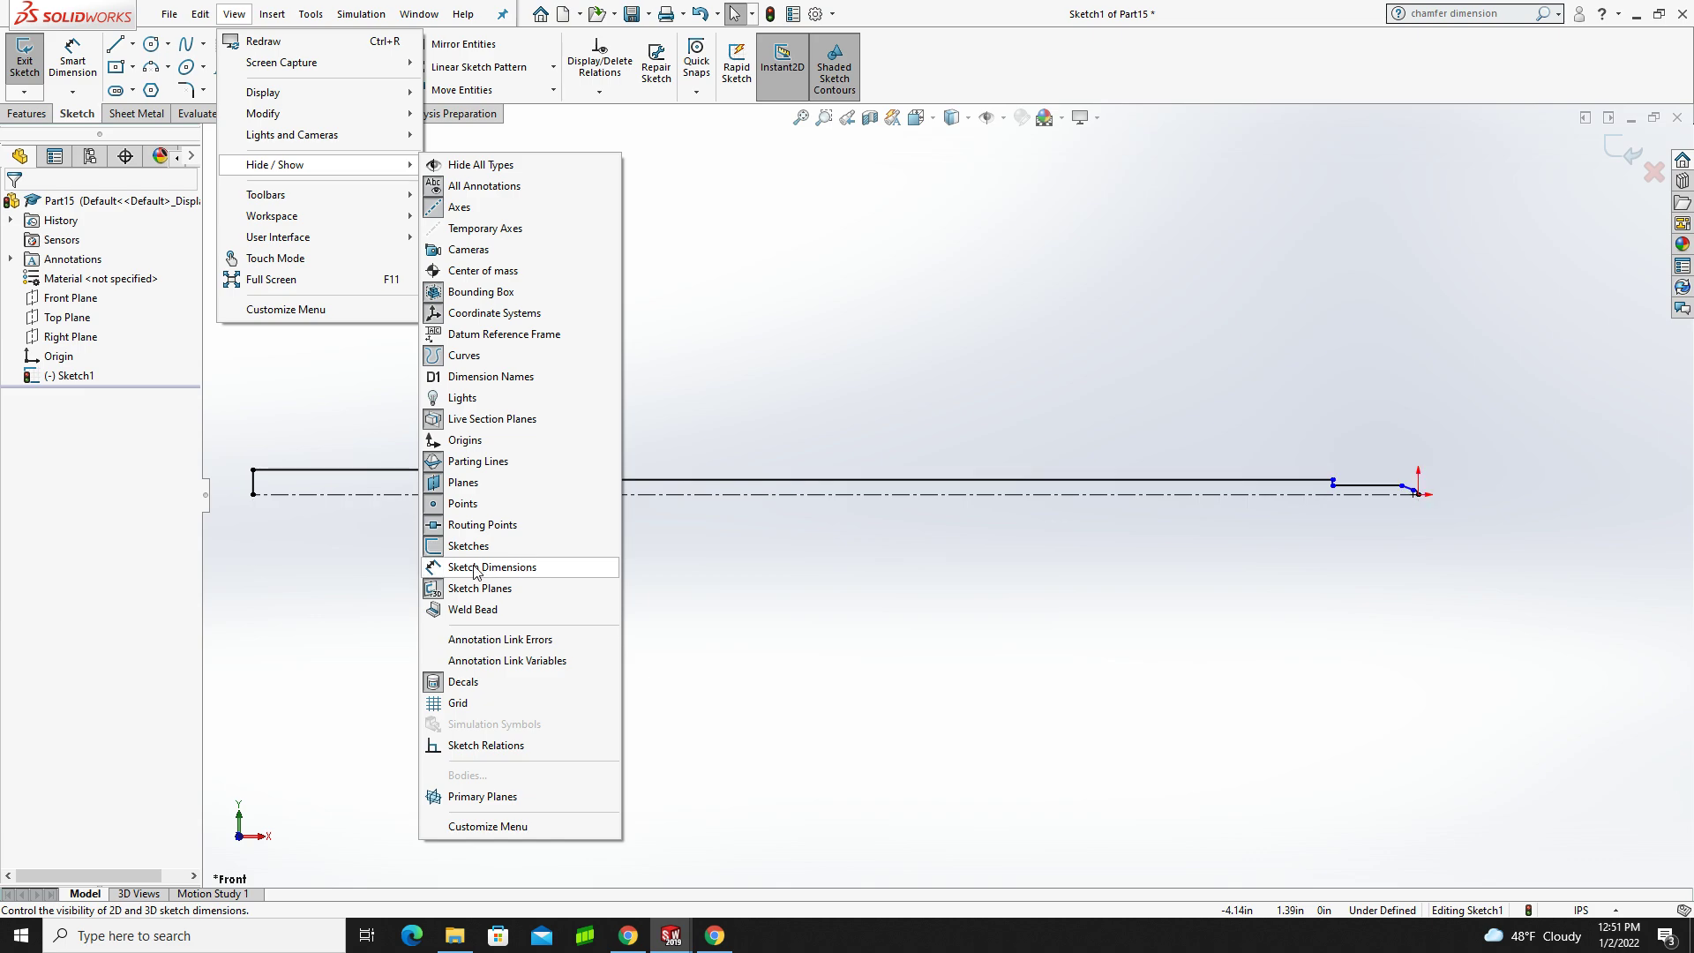
pyautogui.click(911, 341)
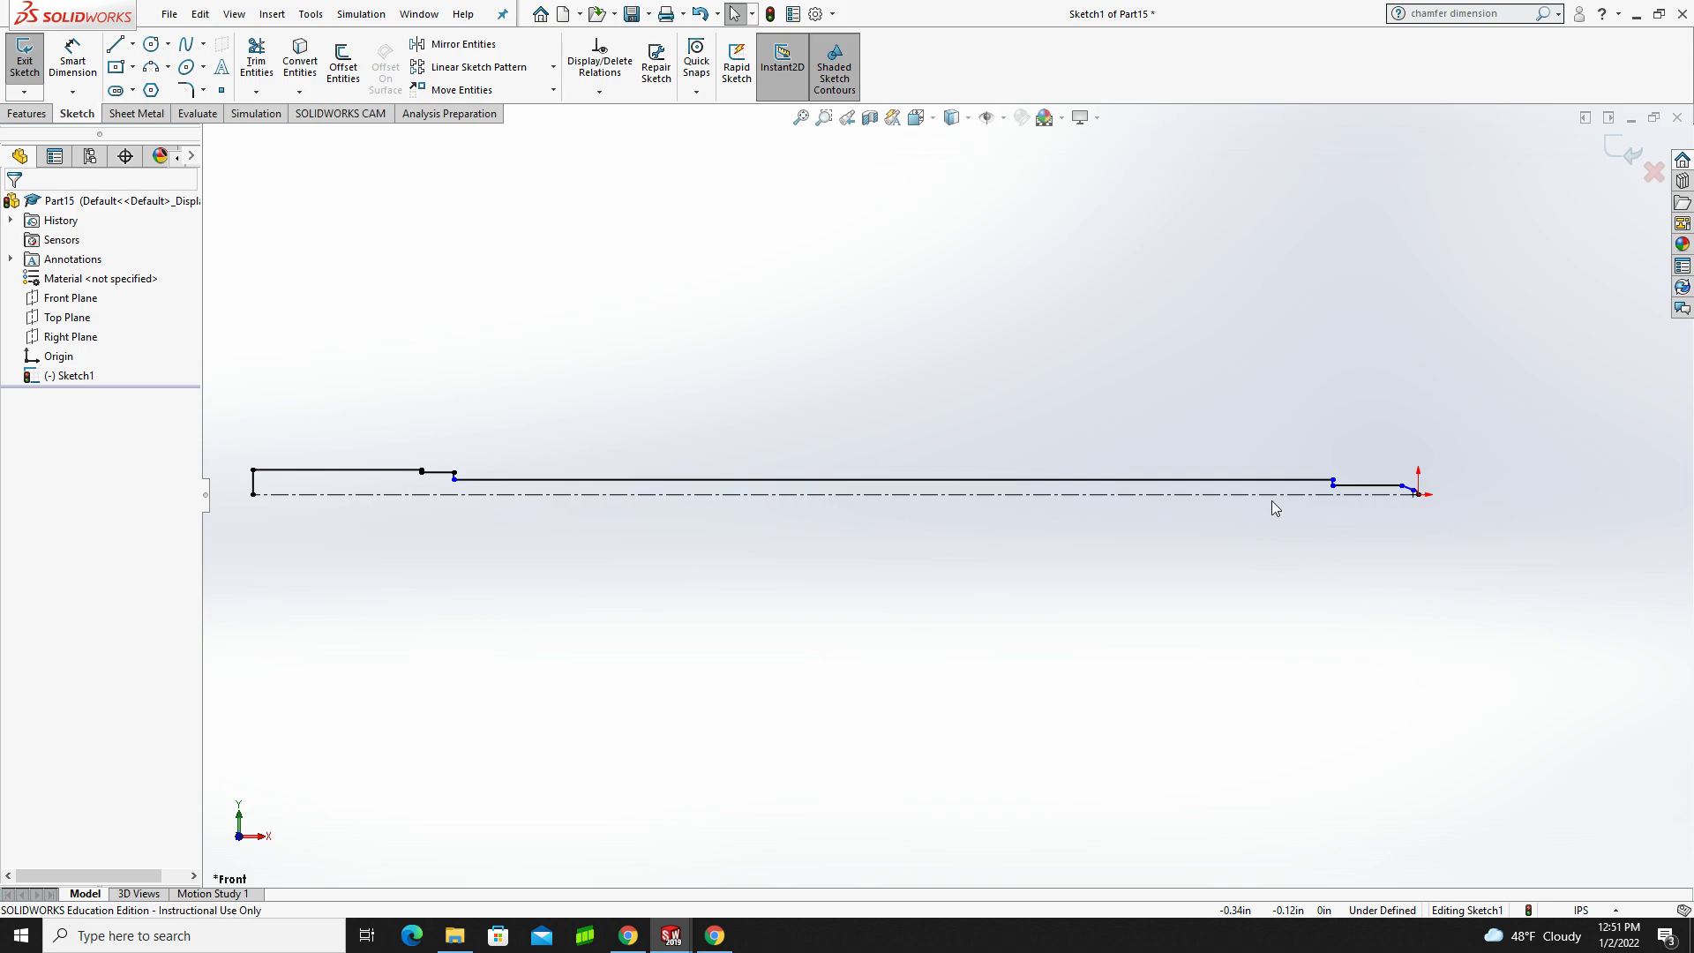
# - Finish the sketch and revolve the half profile 360° about the centerline, letting the open profile close automatically
pyautogui.click(19, 57)
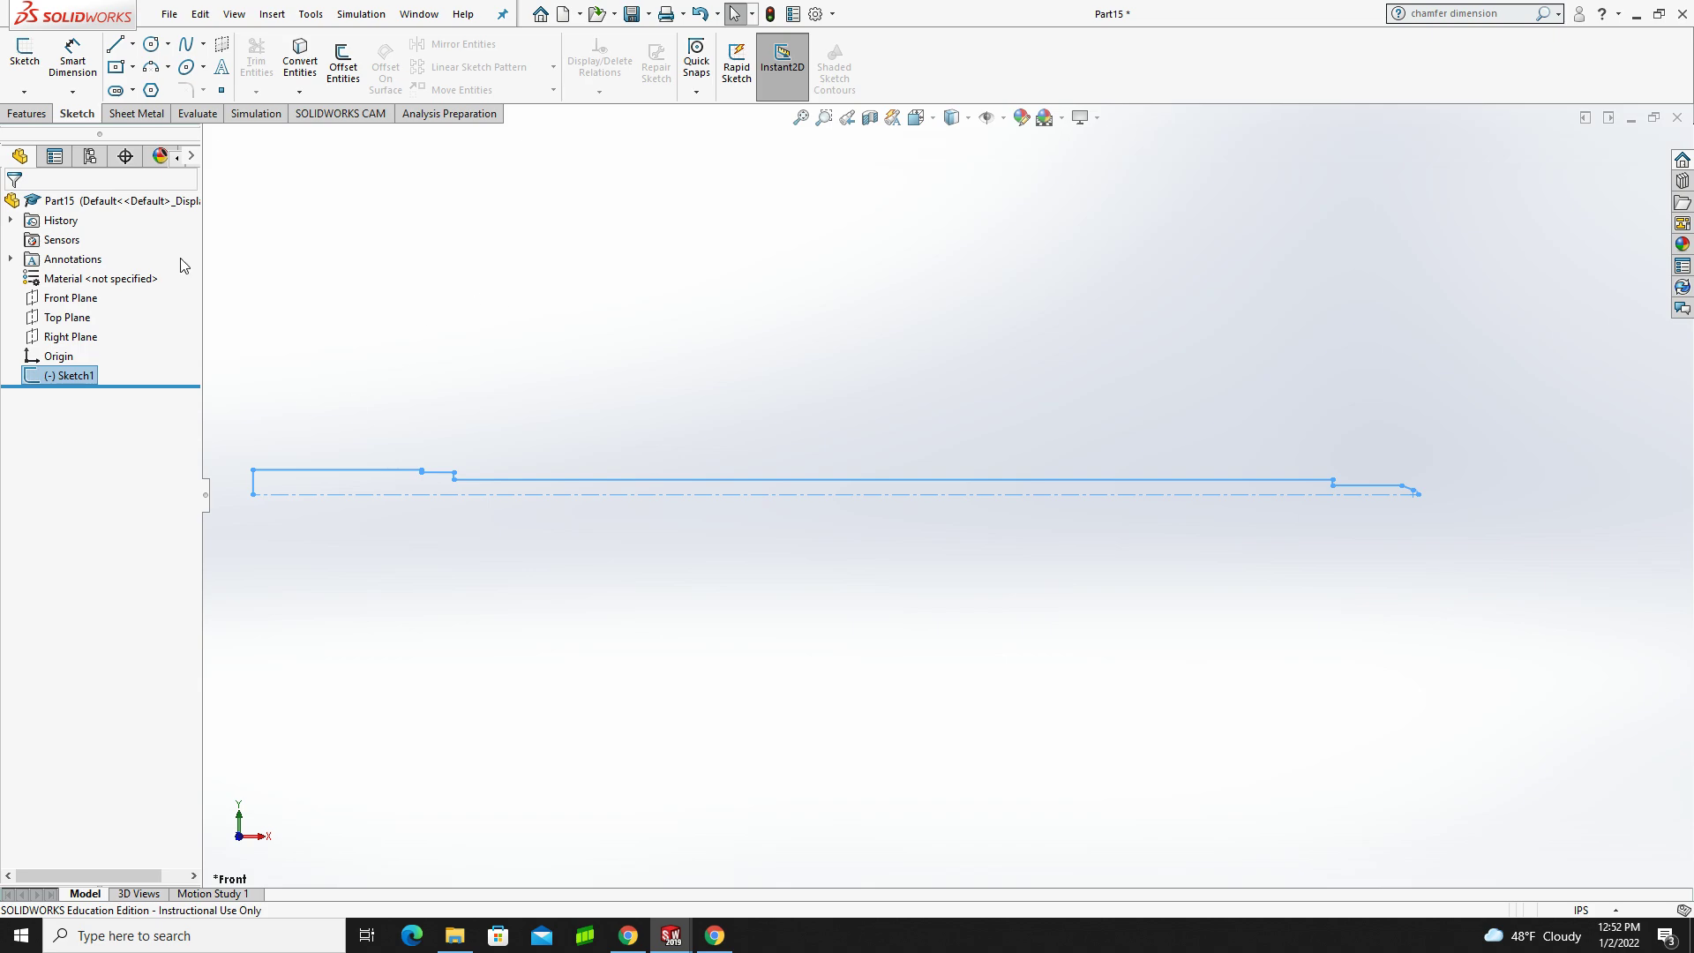
pyautogui.click(45, 118)
pyautogui.click(84, 62)
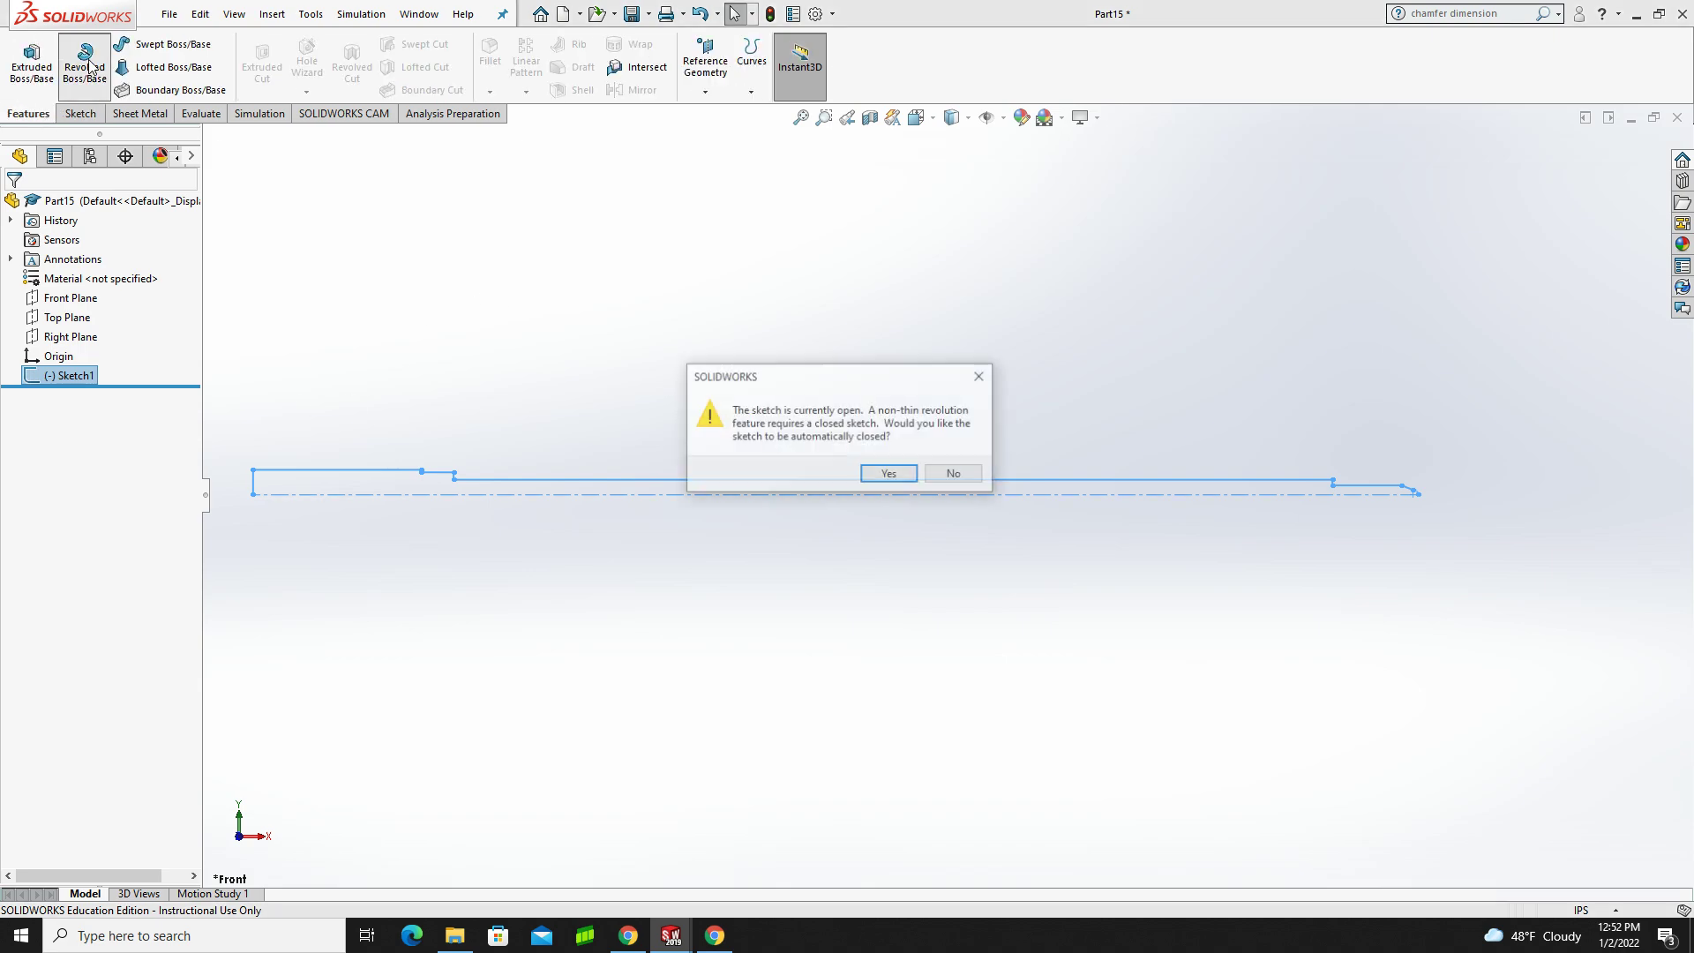
pyautogui.moveTo(854, 389); pyautogui.dragTo(949, 327)
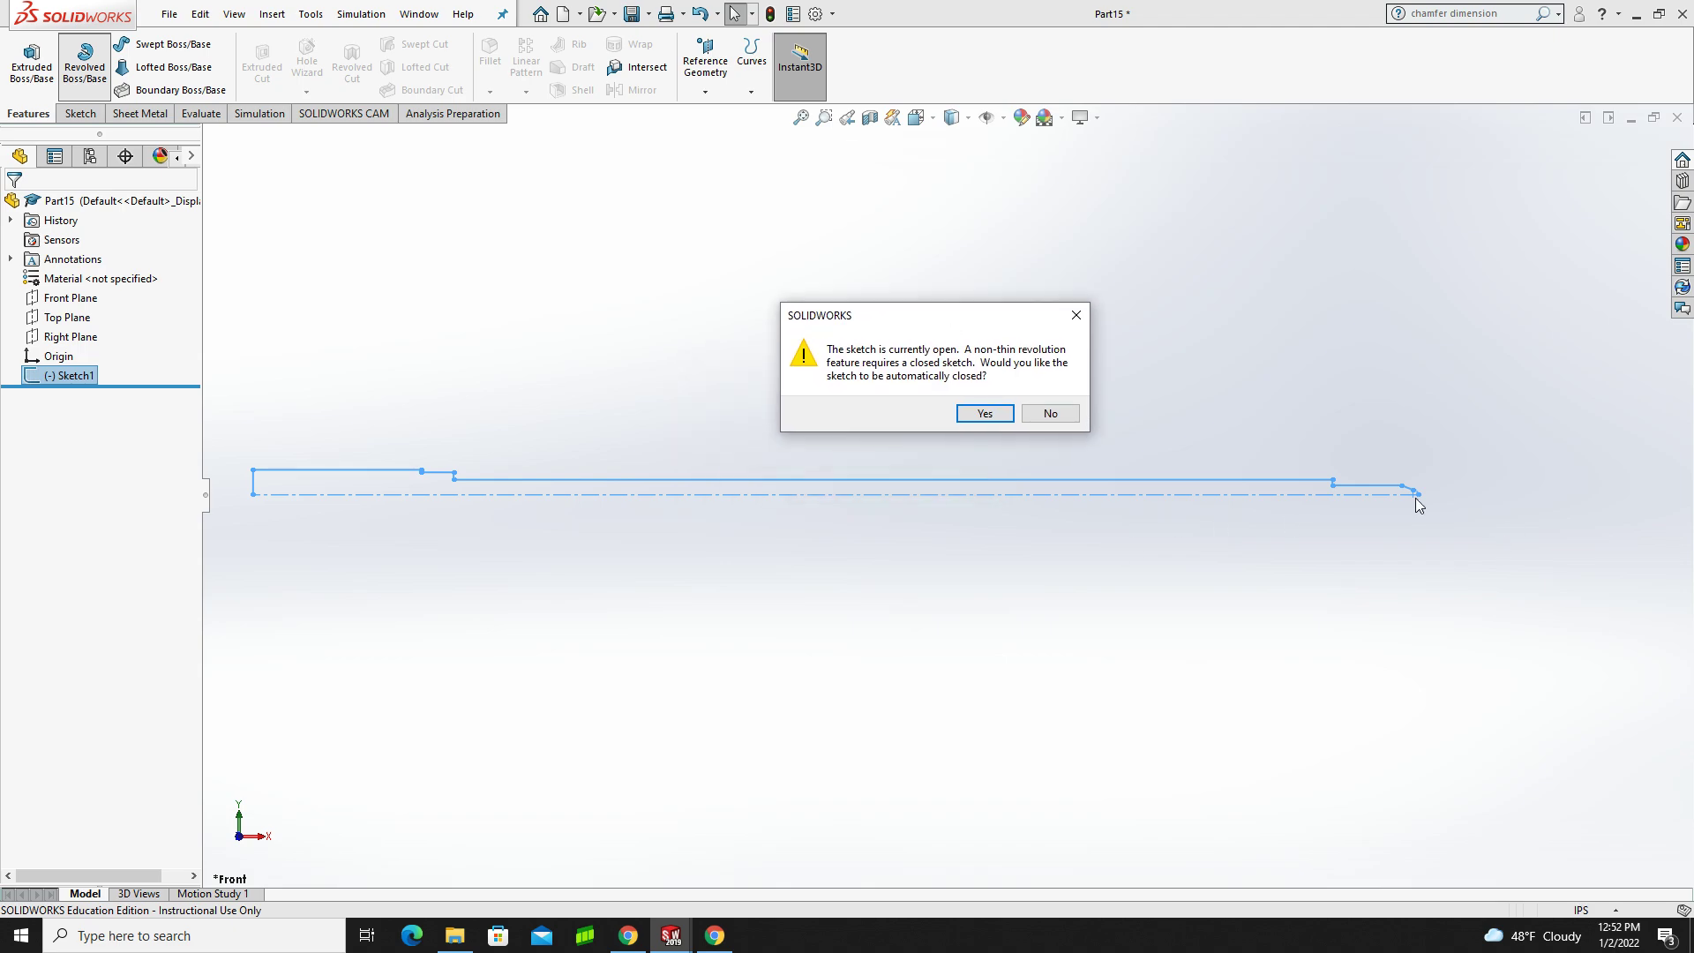
pyautogui.click(974, 409)
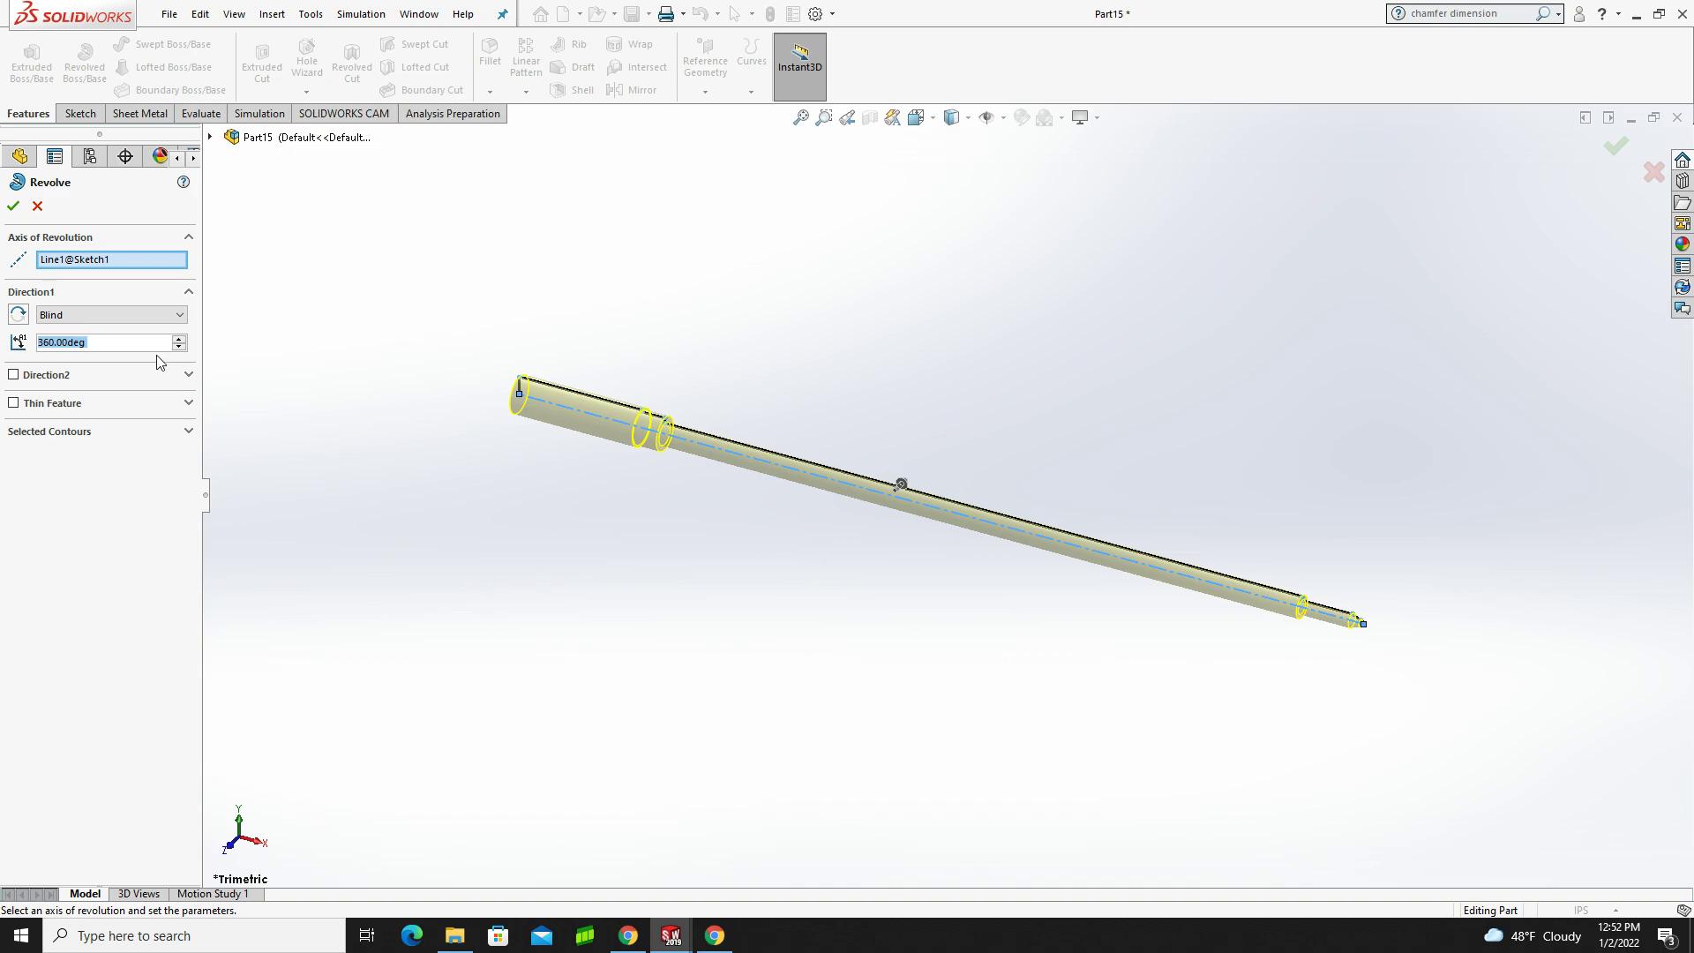
pyautogui.click(11, 208)
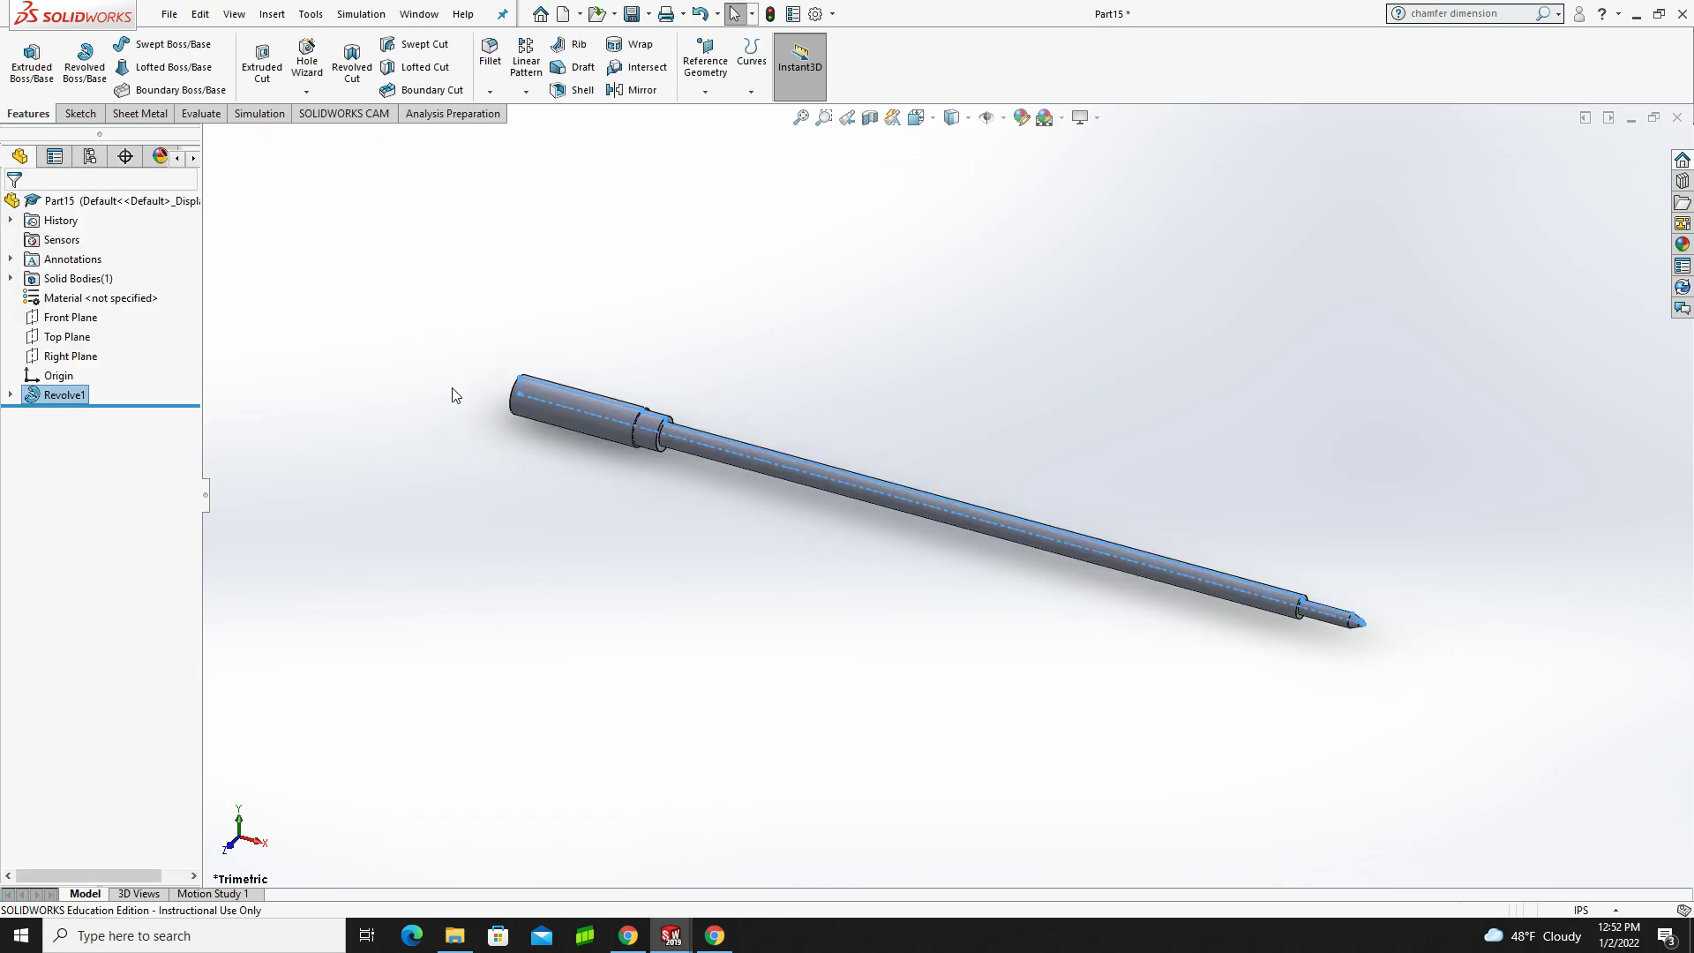
pyautogui.click(518, 496)
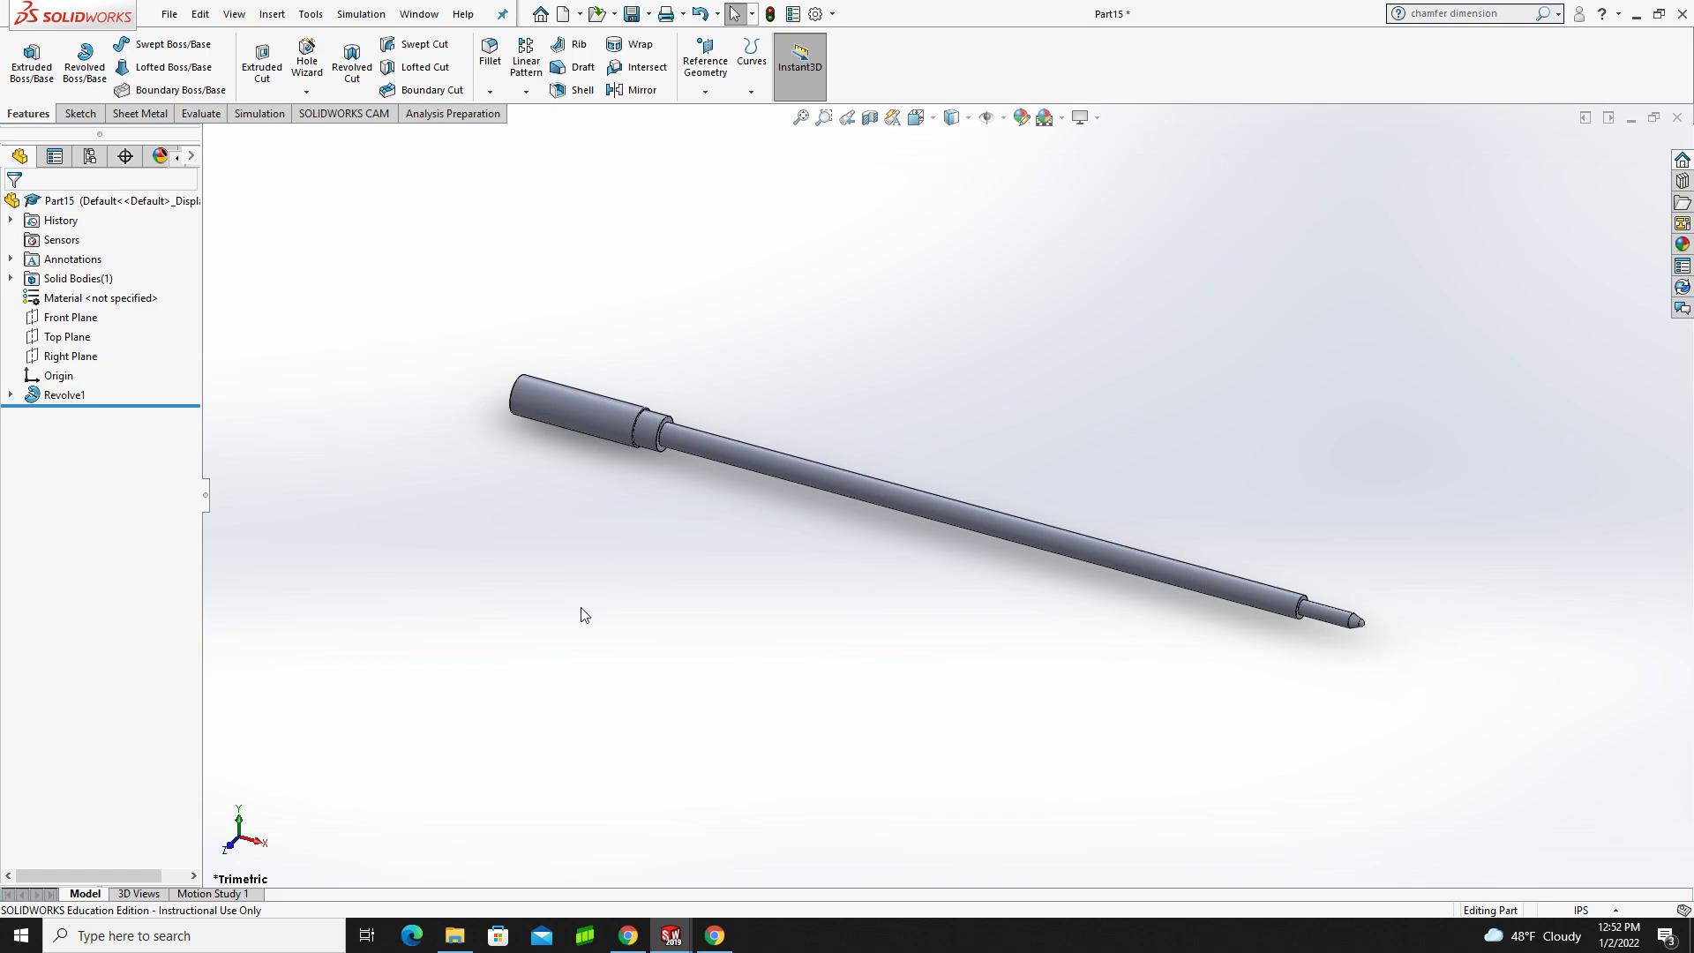
# - Apply a black color appearance to the entire refill part
pyautogui.click(53, 396)
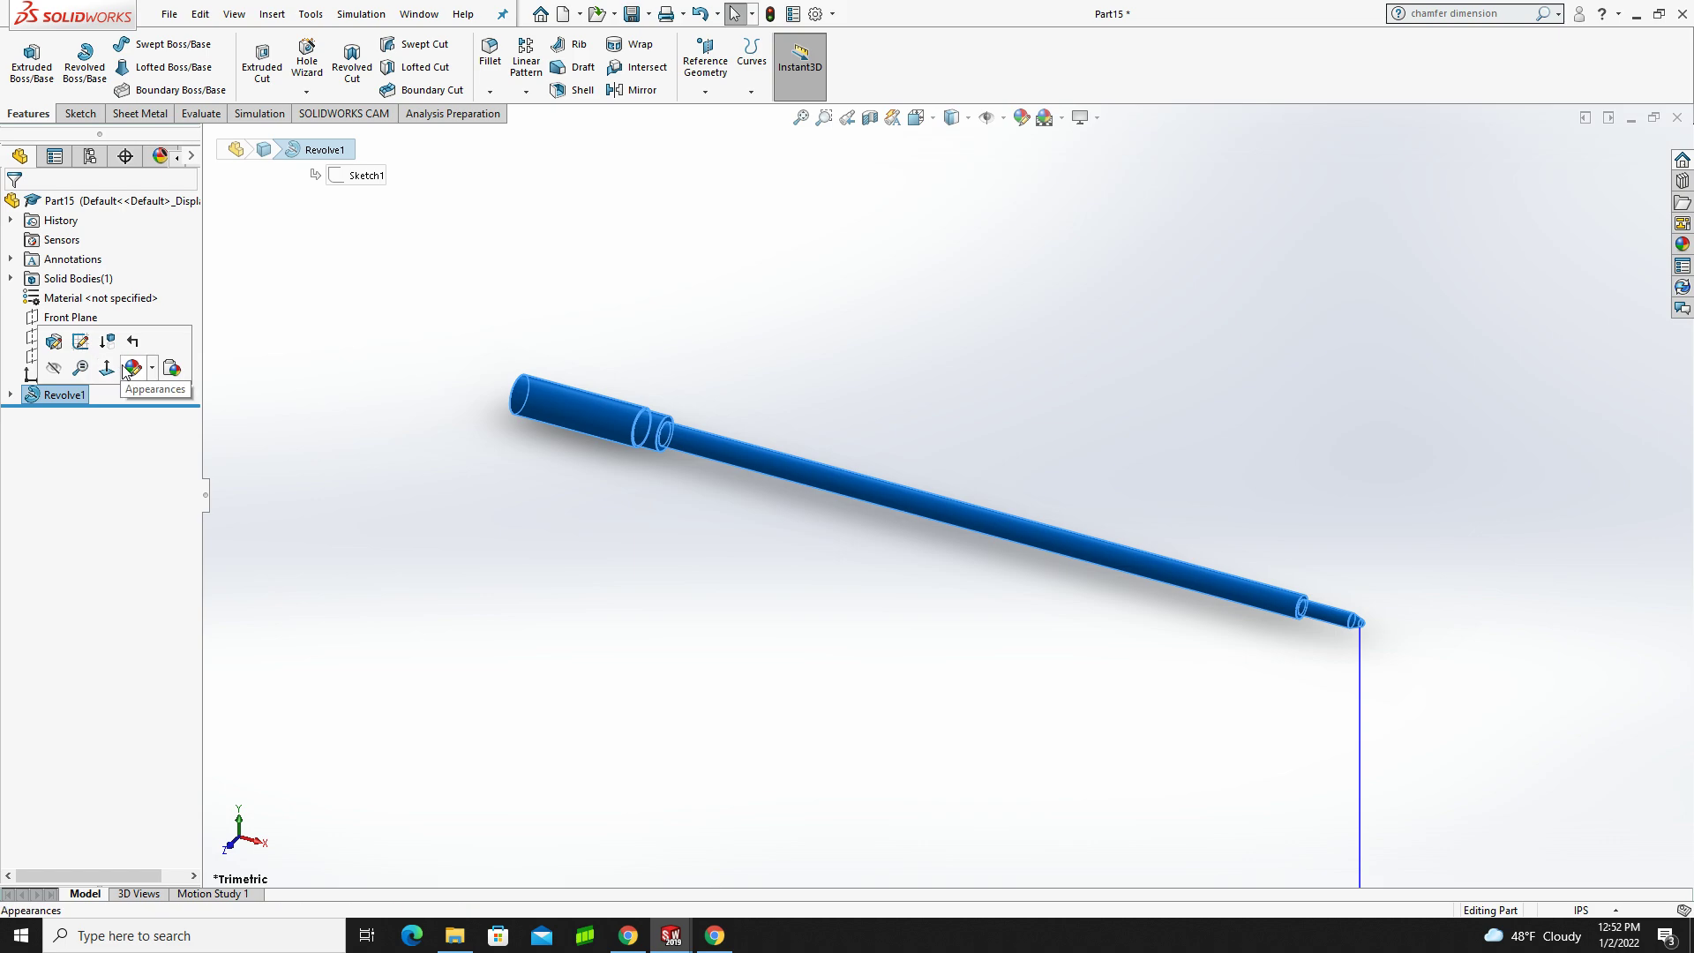
pyautogui.click(153, 370)
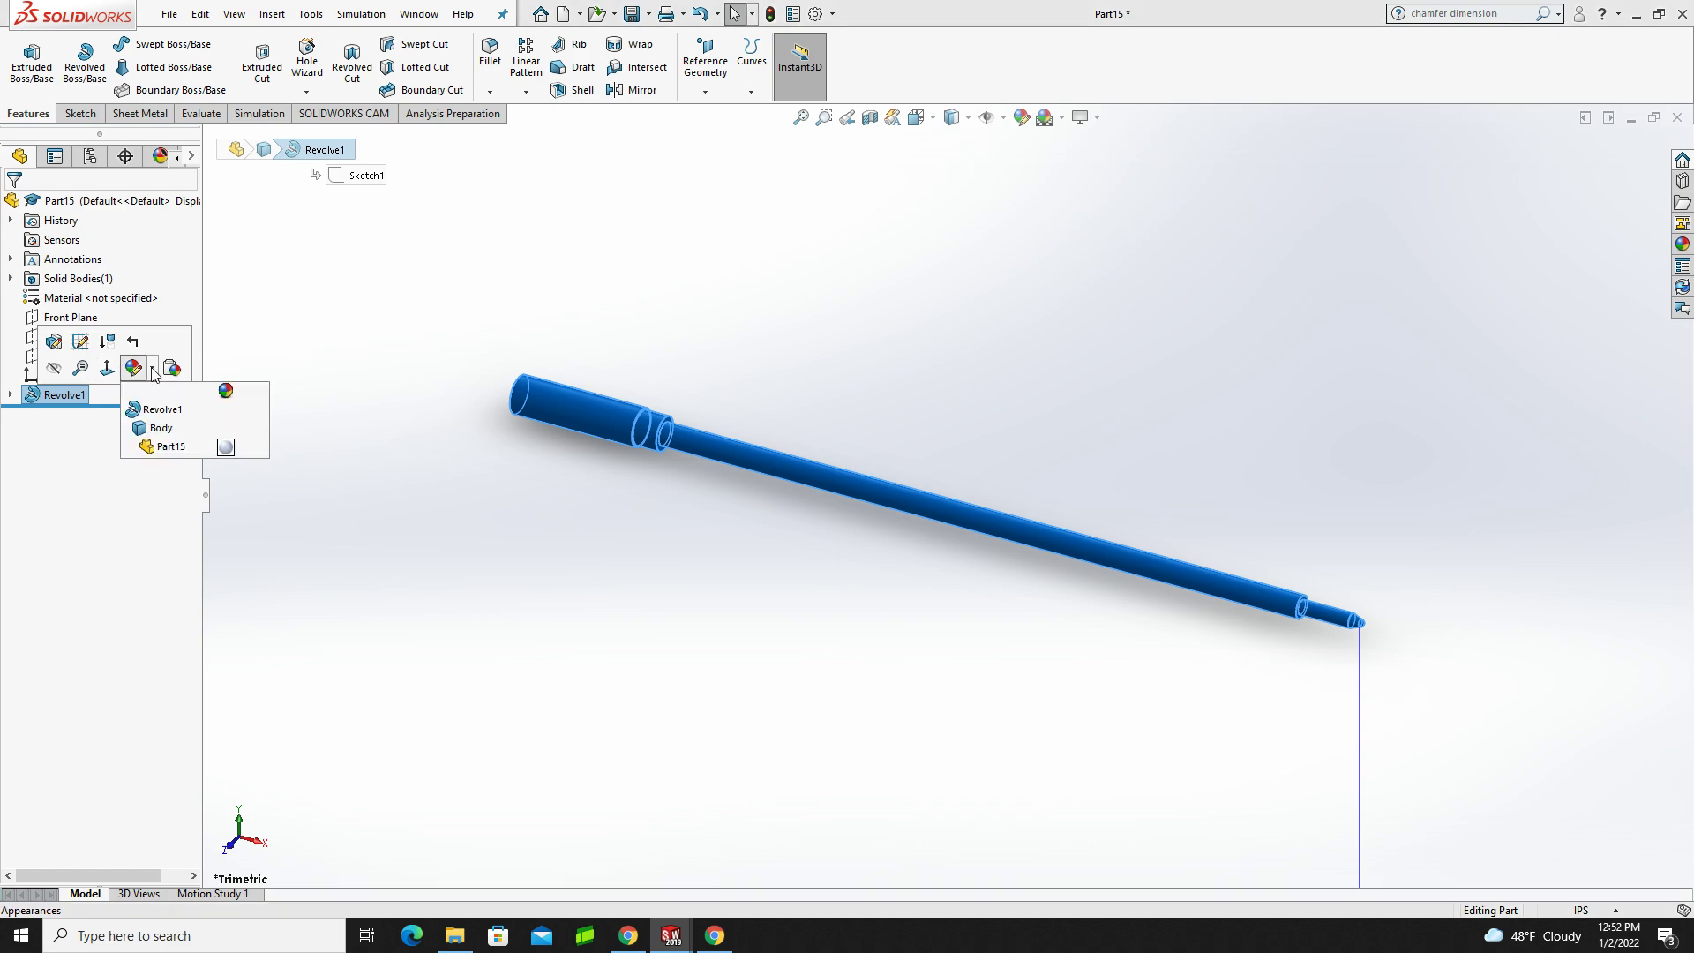
pyautogui.click(171, 448)
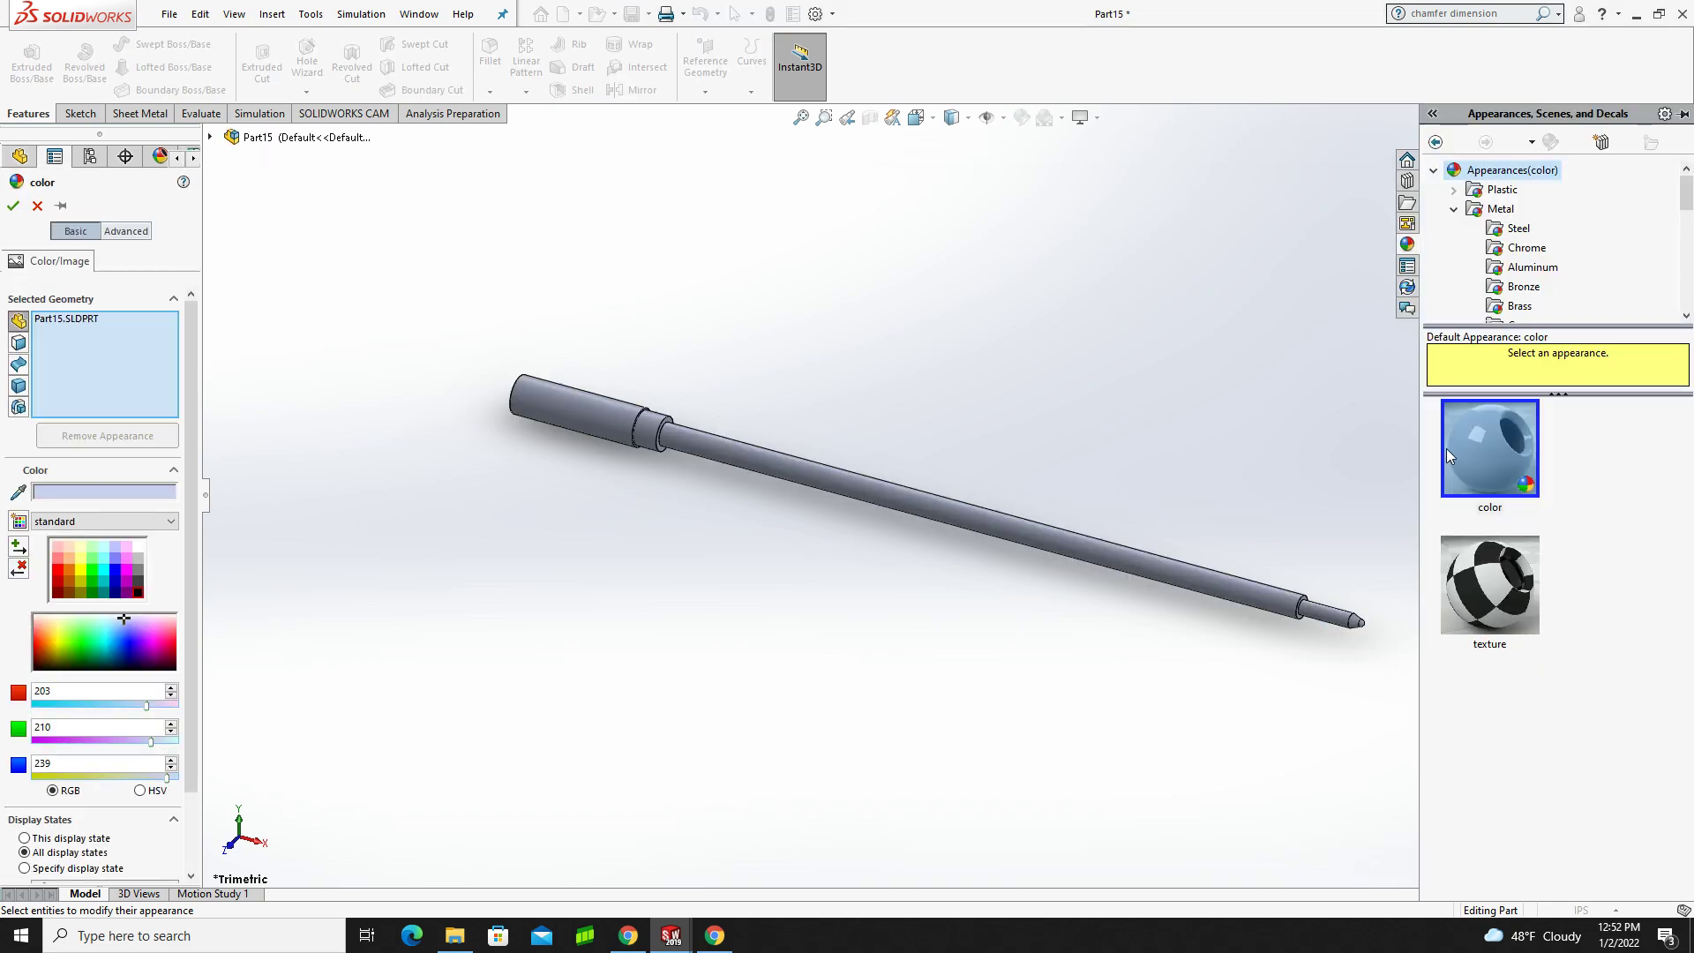
pyautogui.click(138, 592)
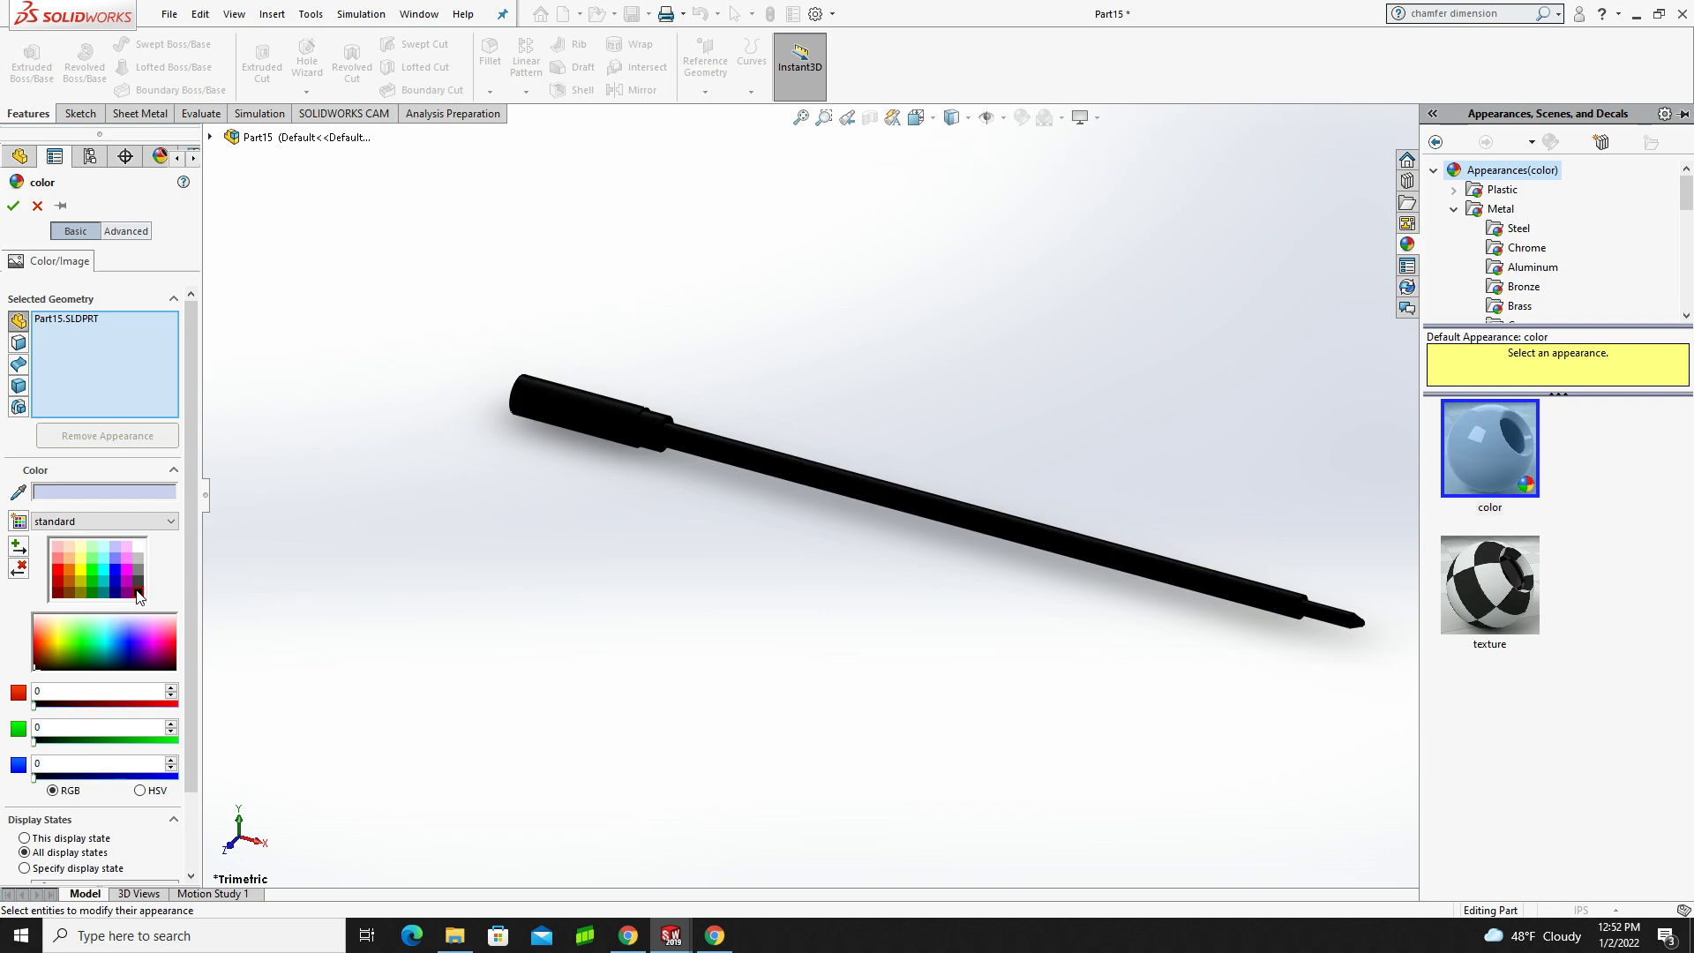
pyautogui.click(13, 206)
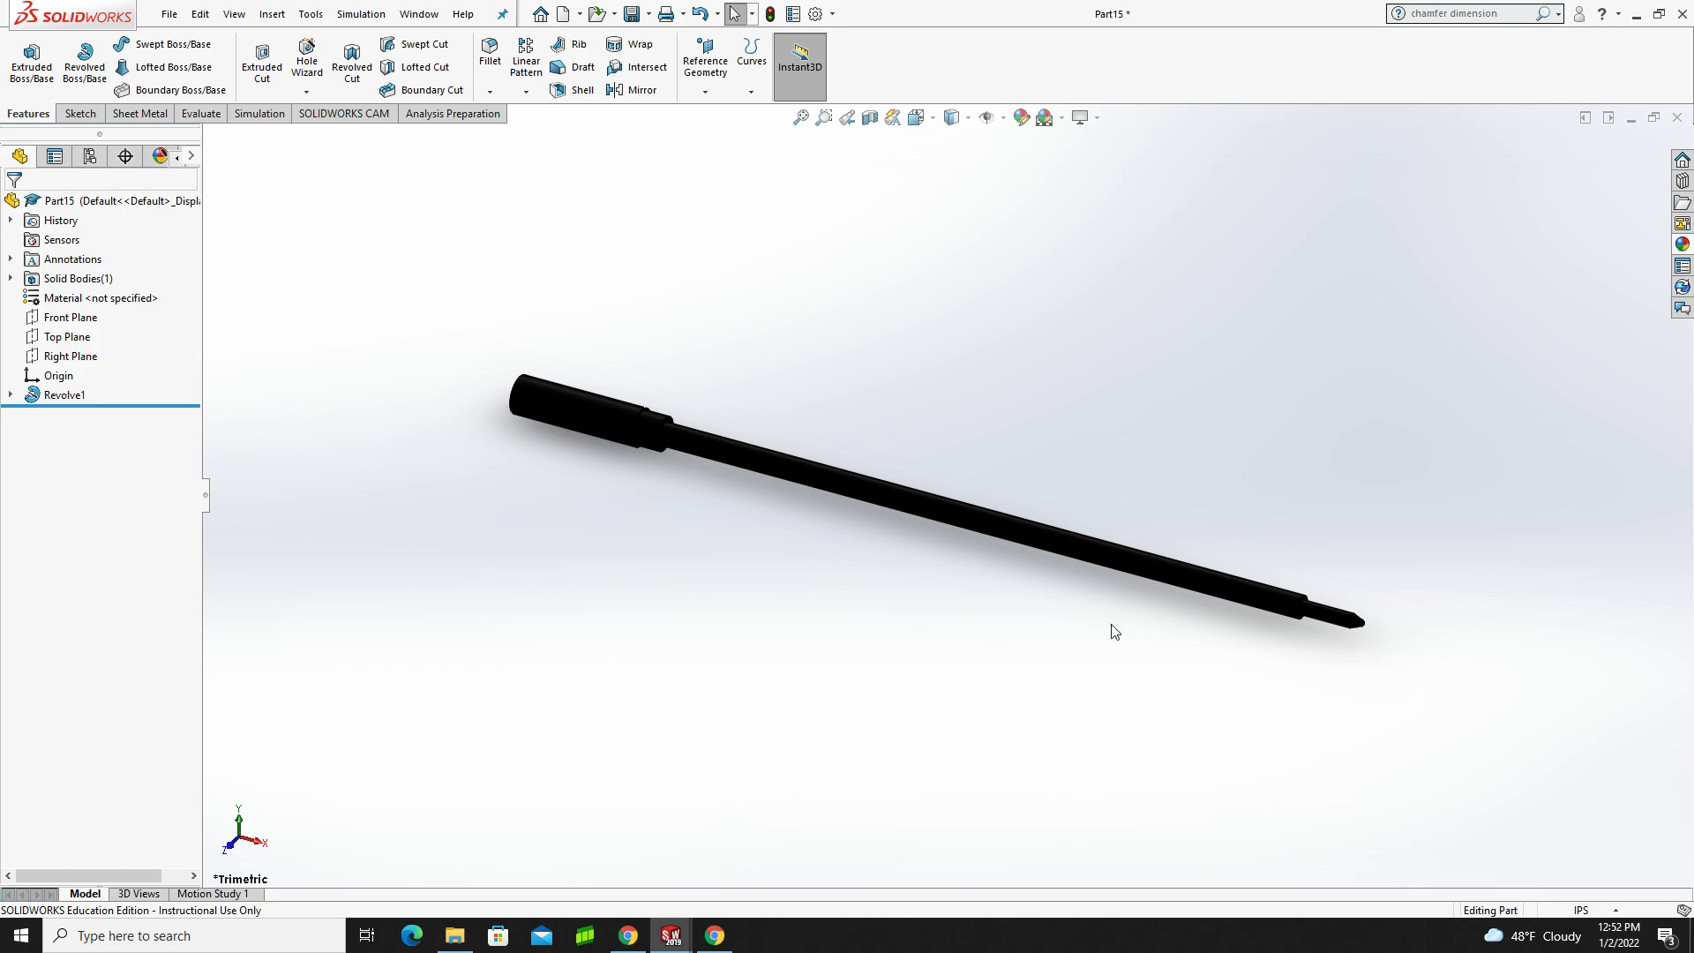
# - Apply the chromium plate appearance from the Chrome metals to the face of the long middle cylinder
pyautogui.click(1140, 568)
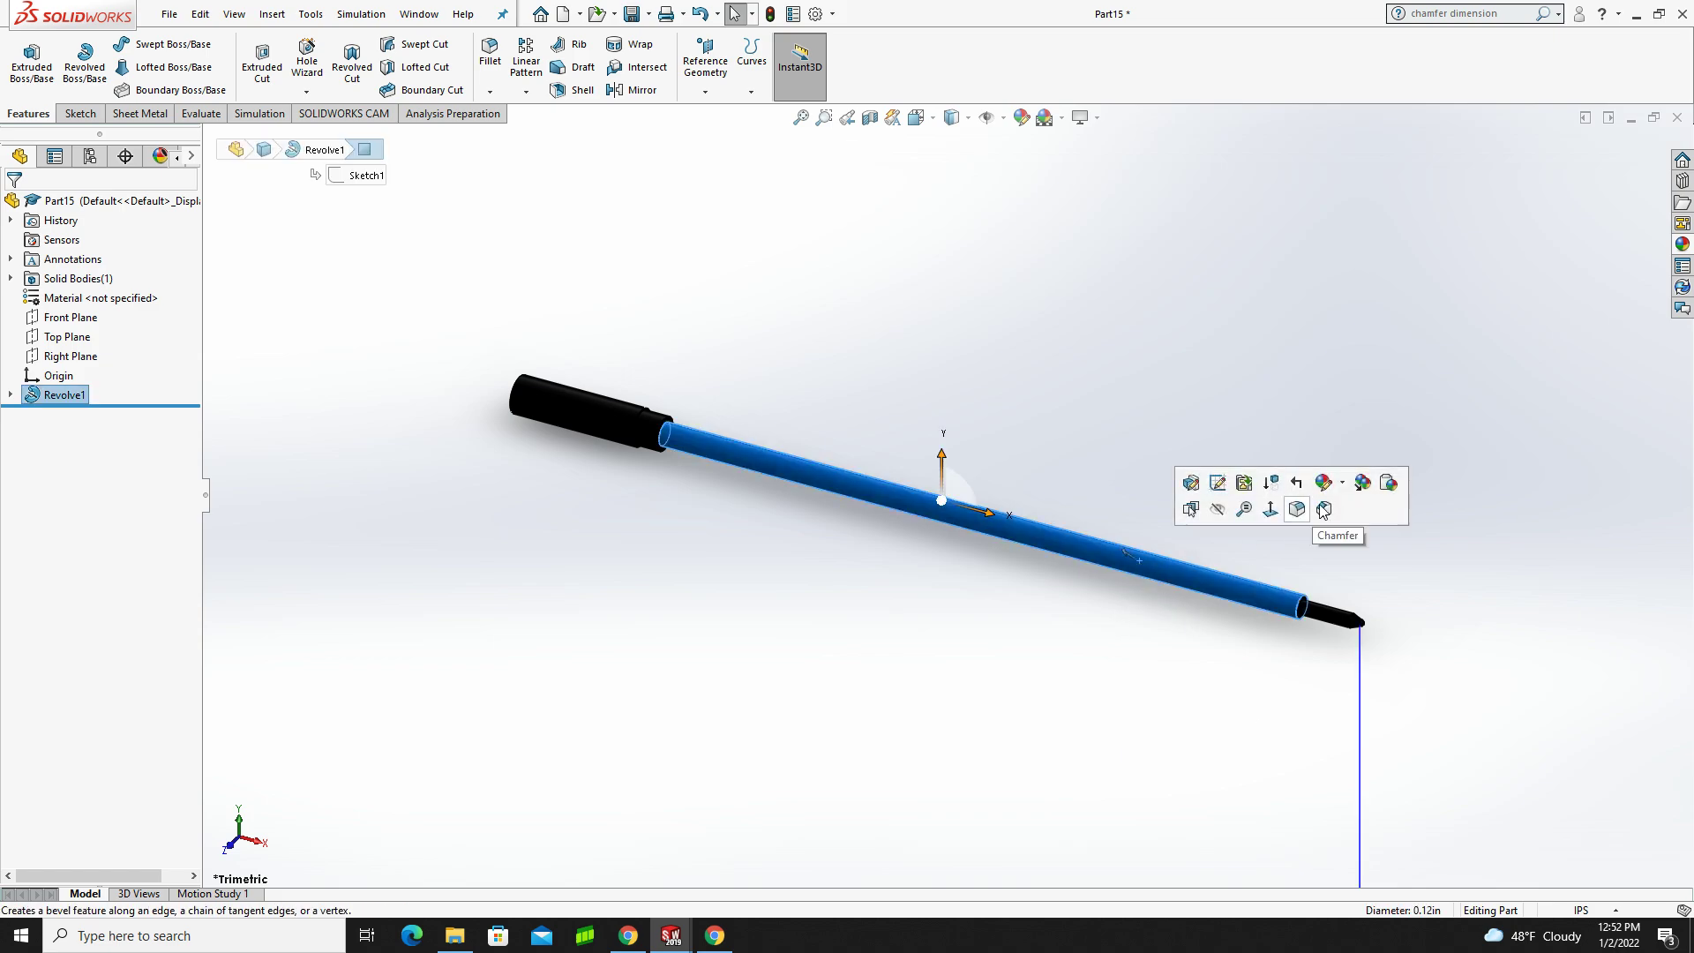
pyautogui.click(1343, 483)
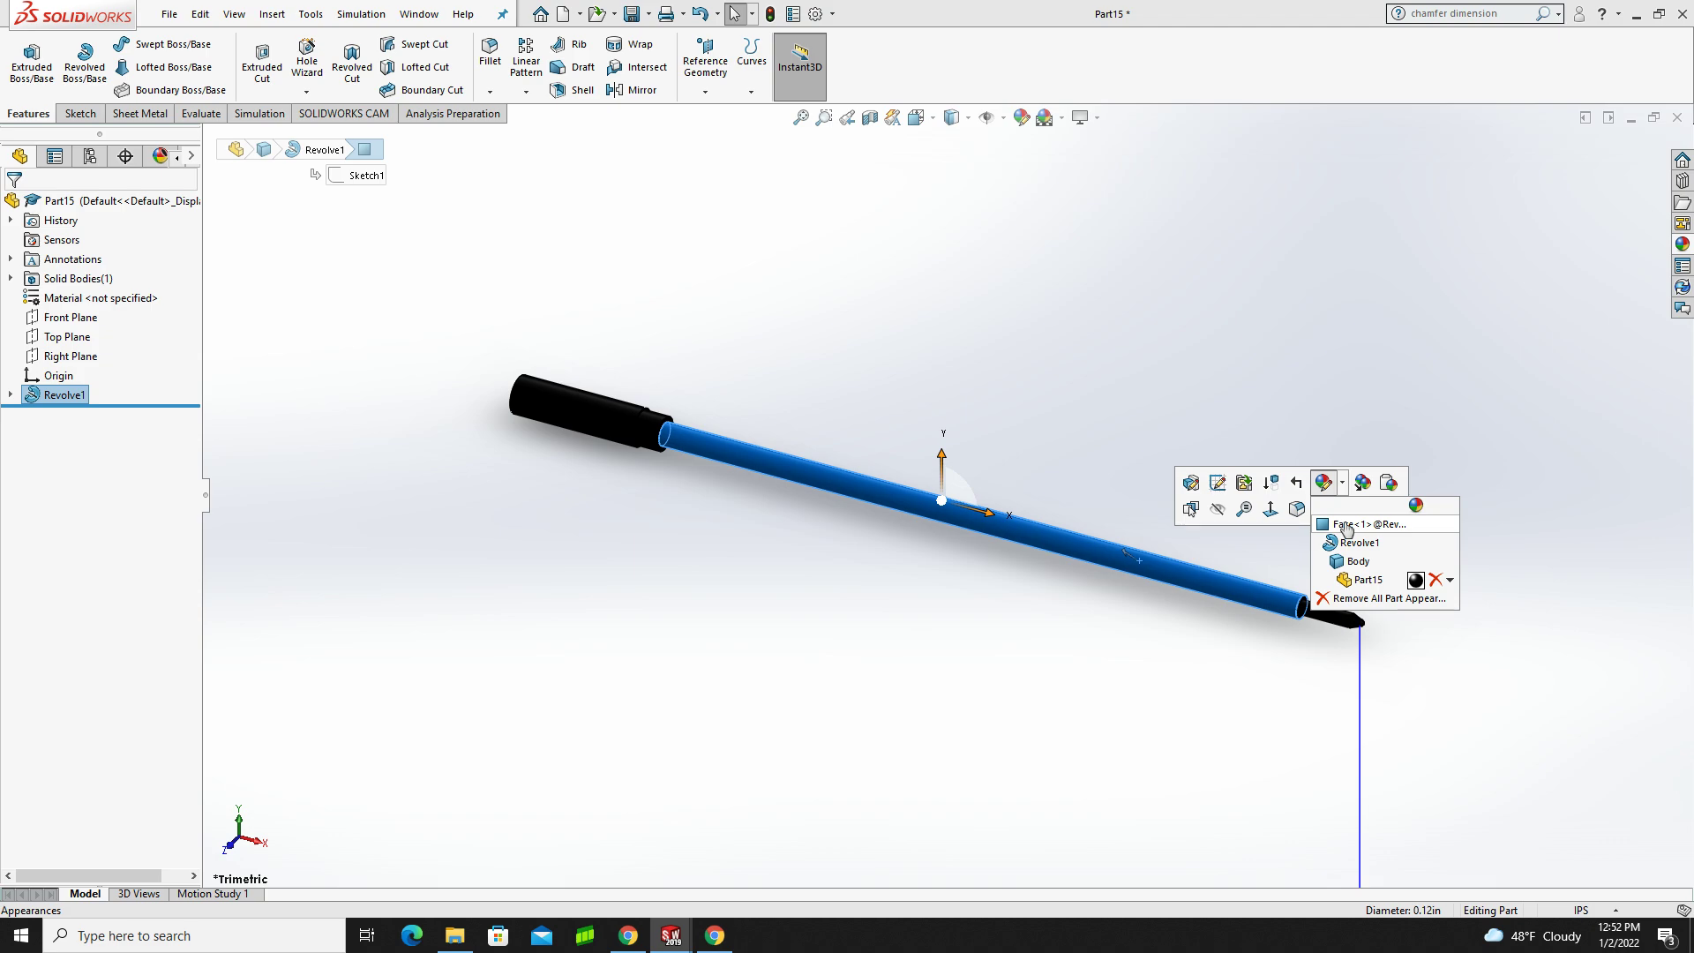
pyautogui.click(1345, 526)
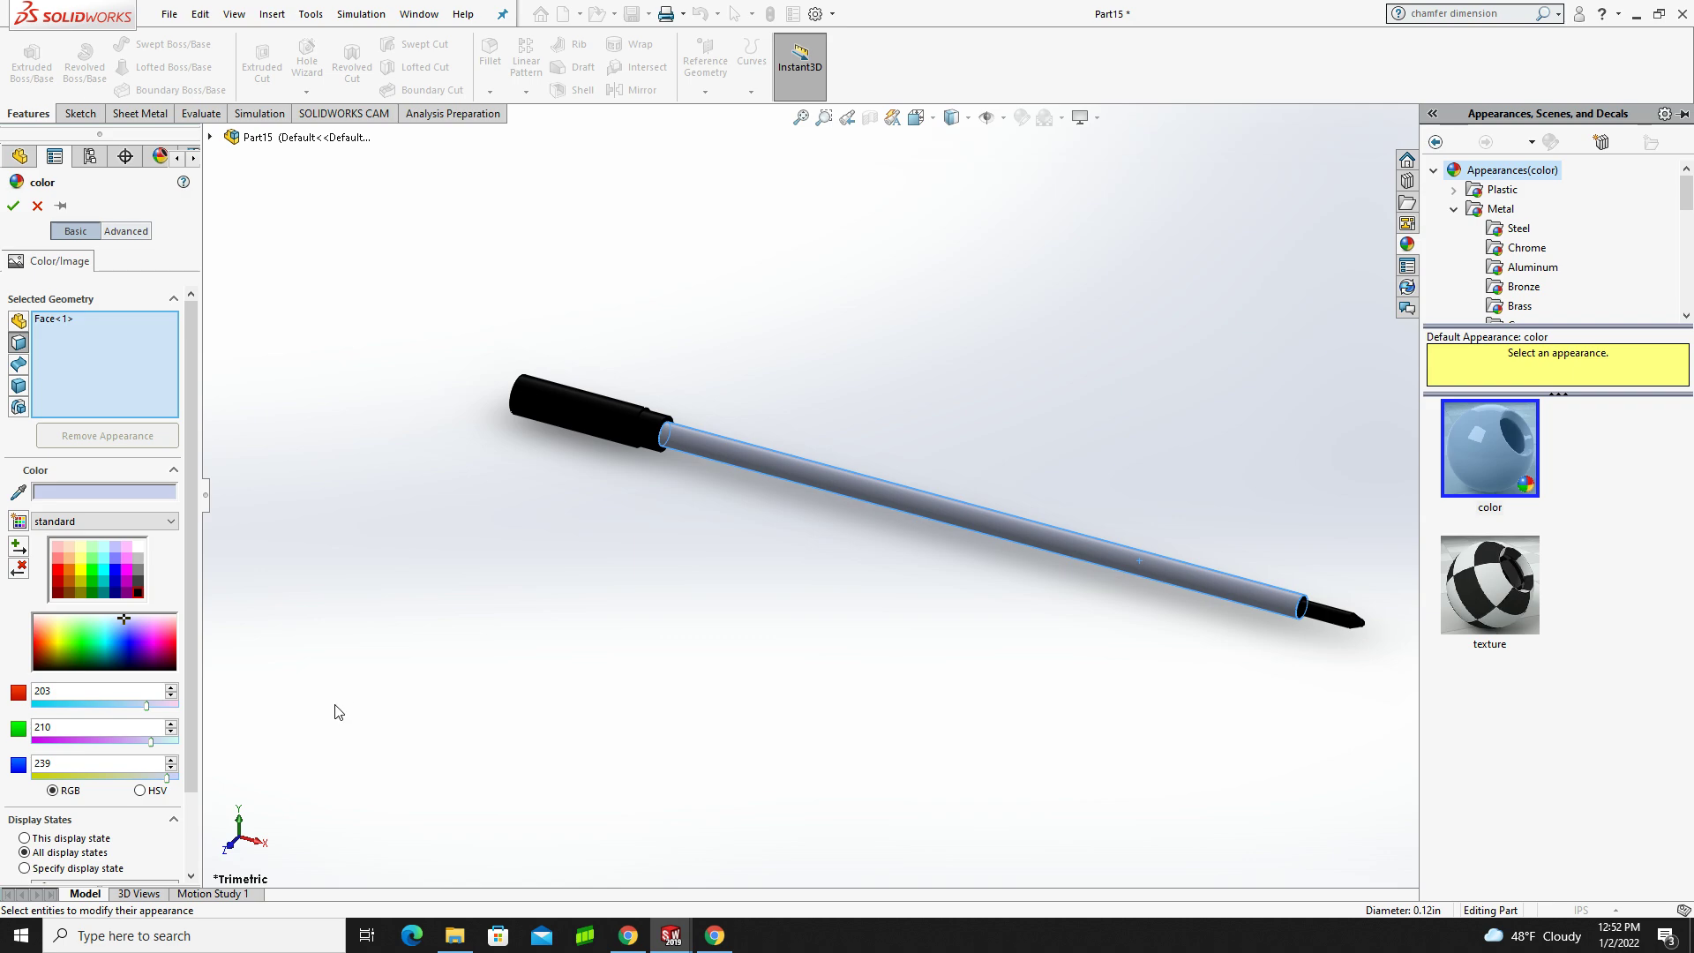
pyautogui.click(1524, 248)
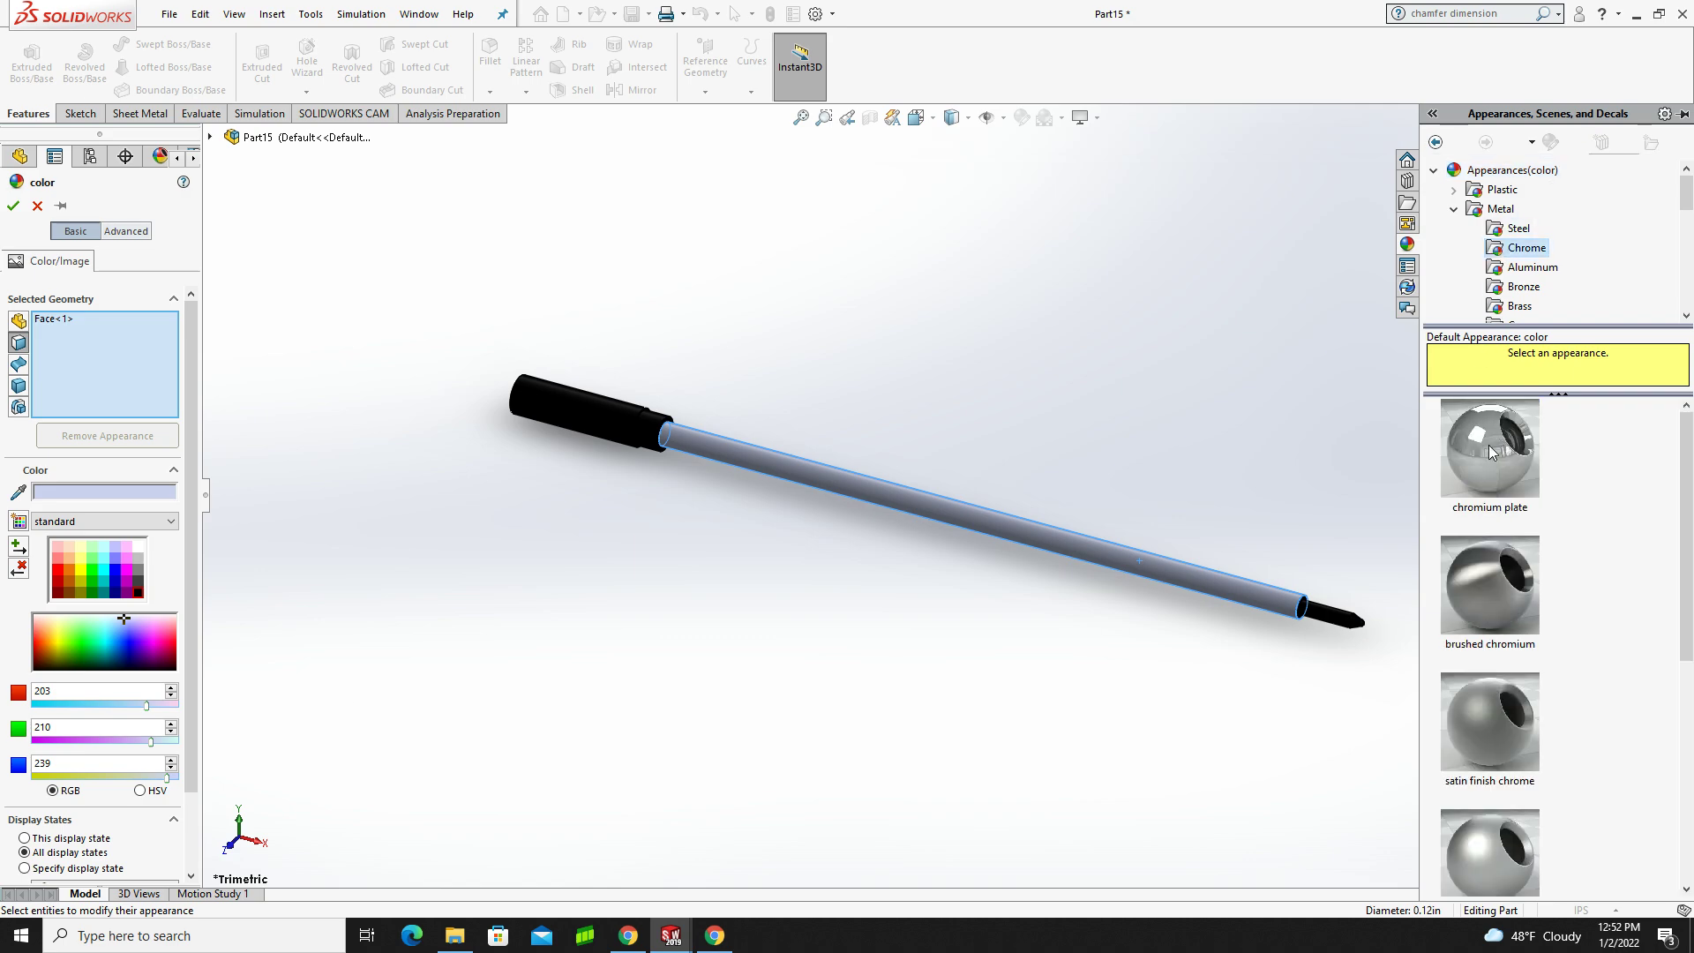
pyautogui.click(1491, 447)
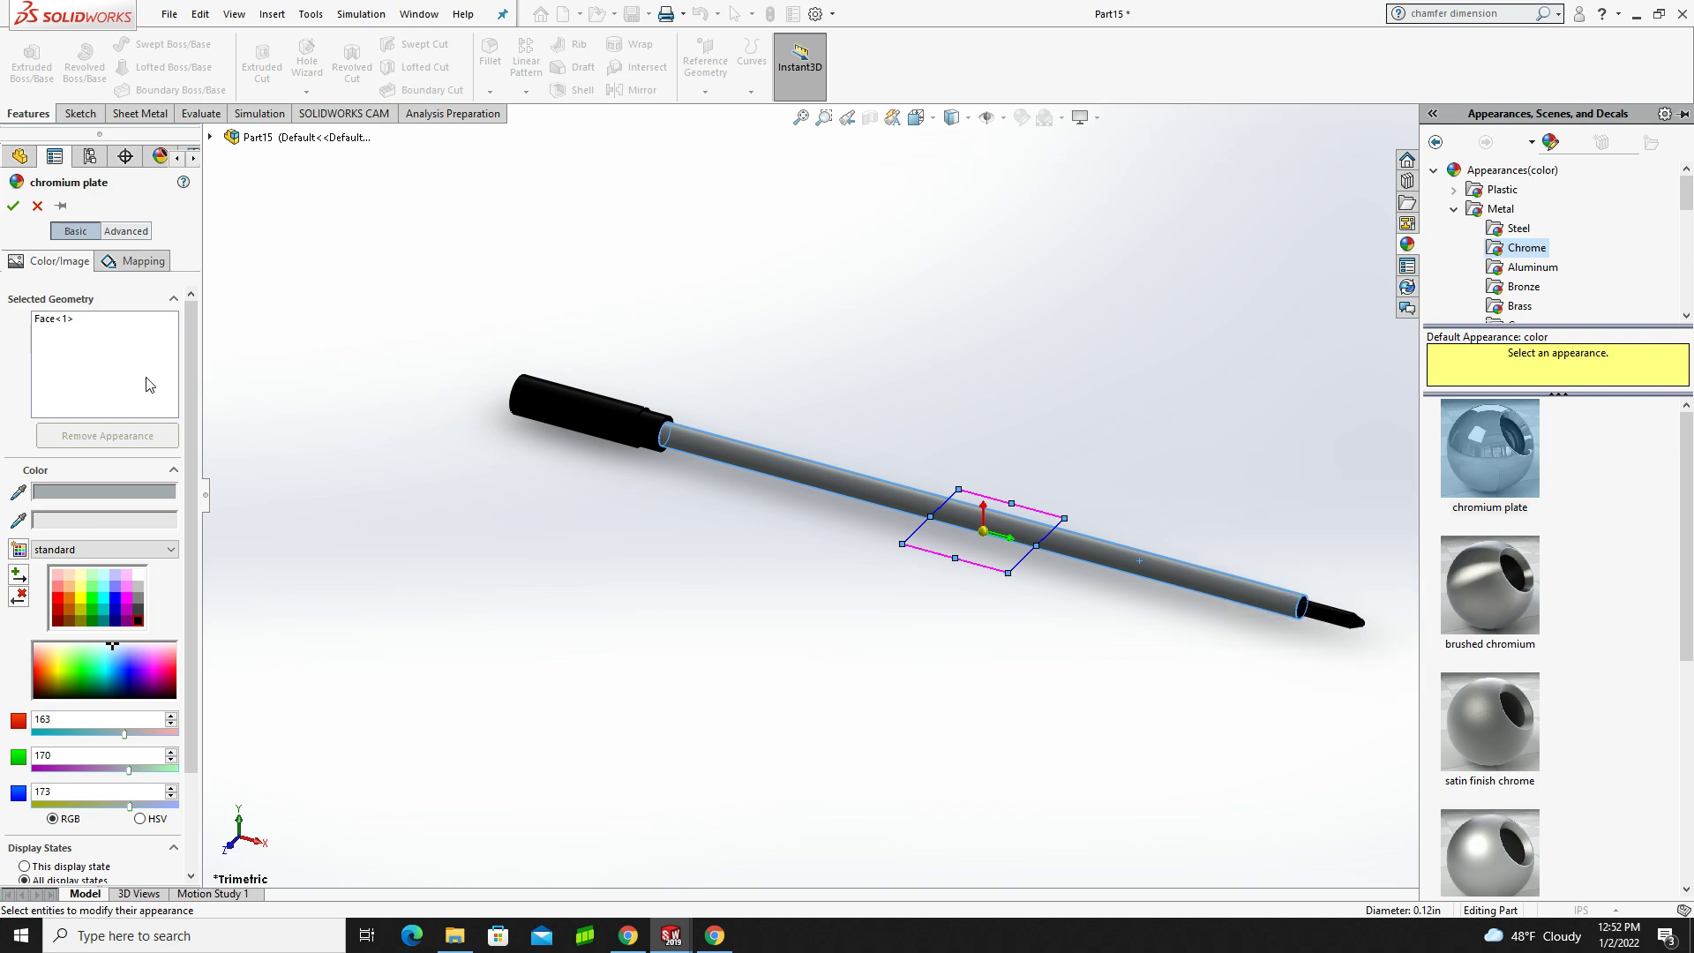
# - Extend the chromium plate appearance to the end shoulder, narrow tip cylinder, cone and rounded point faces, and accept it
pyautogui.click(88, 378)
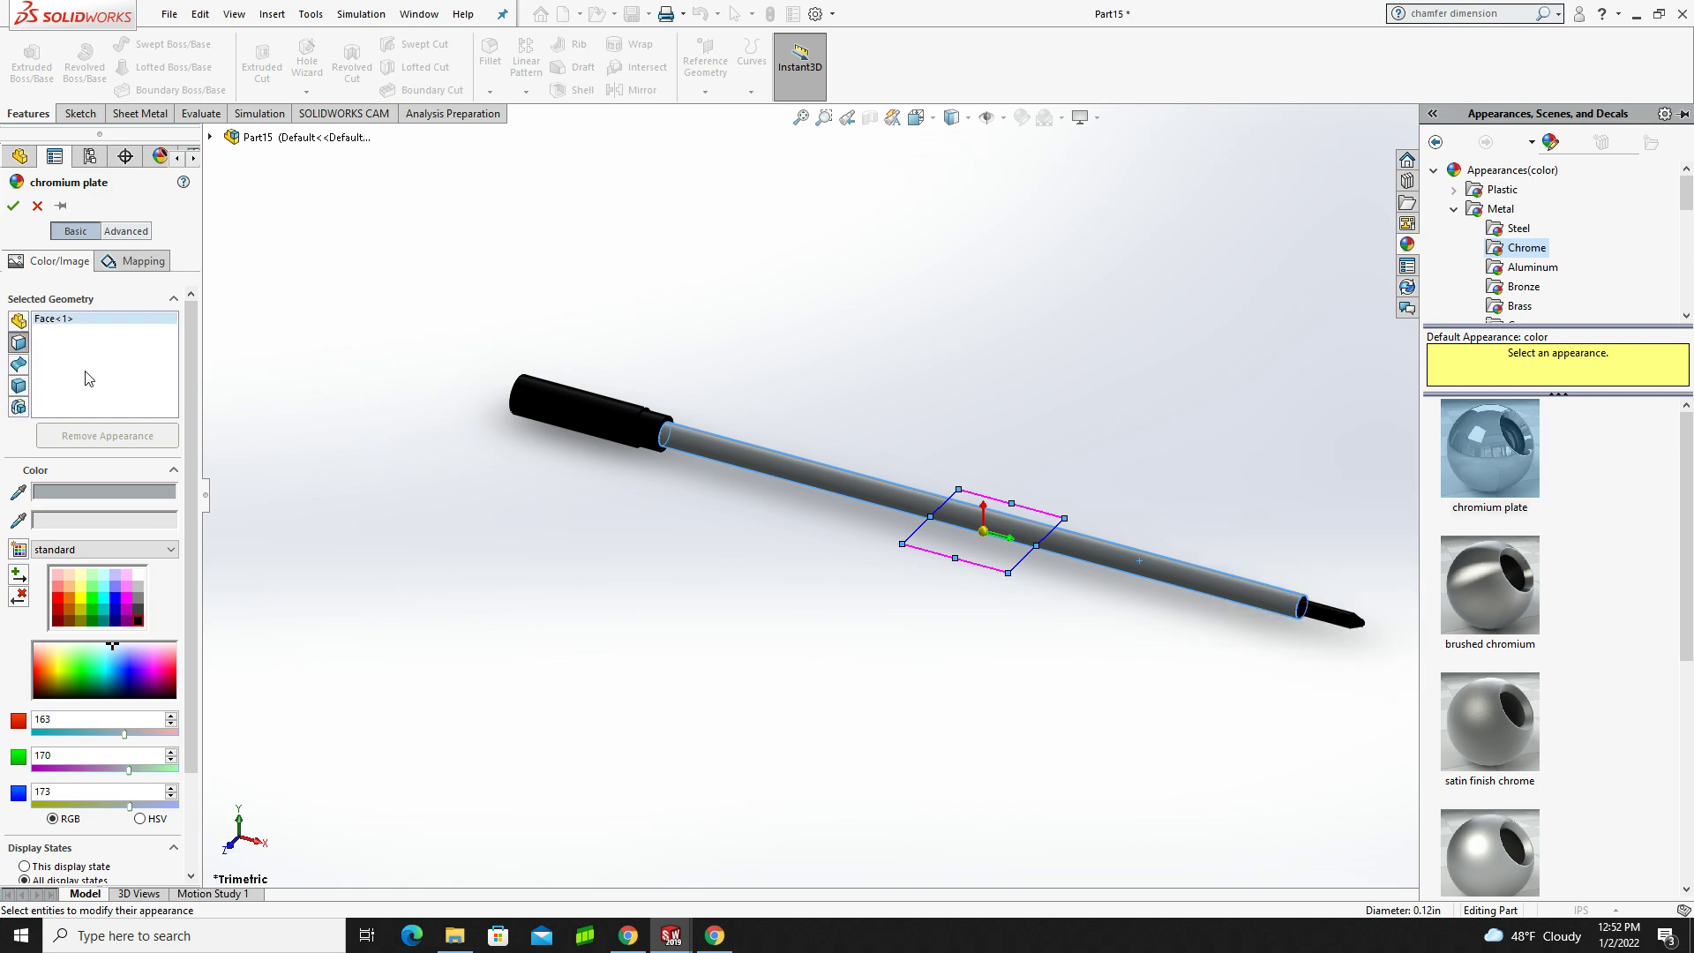
pyautogui.click(87, 358)
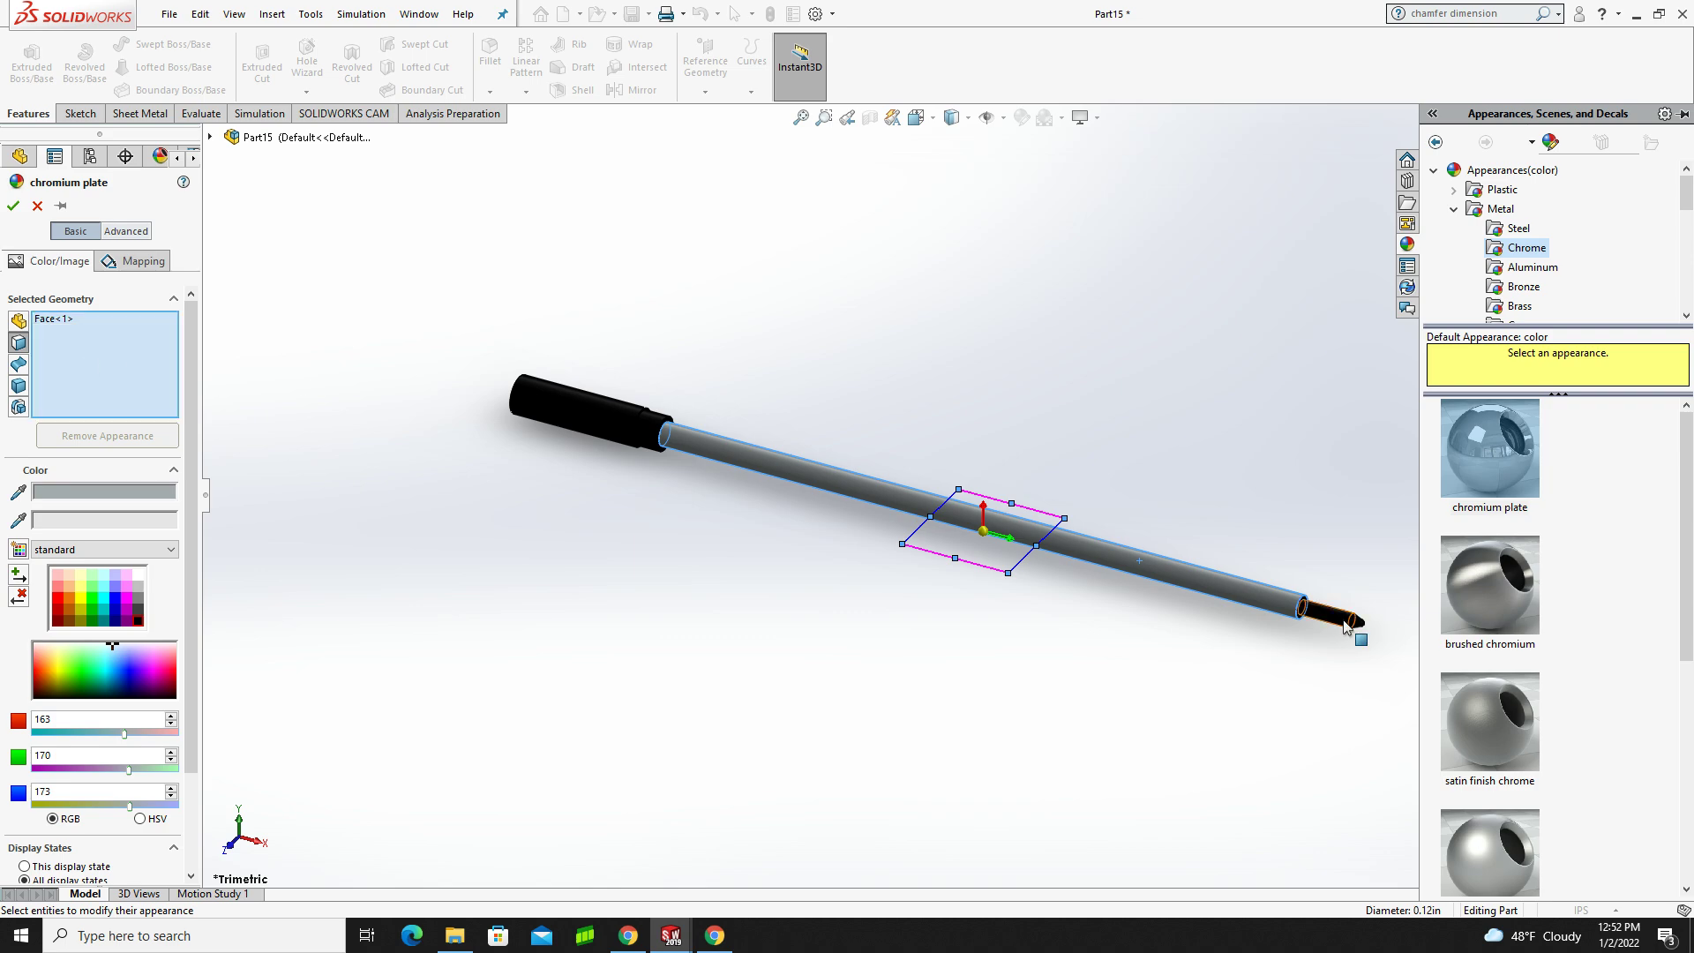
pyautogui.scroll(-4, 1355, 631)
pyautogui.scroll(-2, 1189, 587)
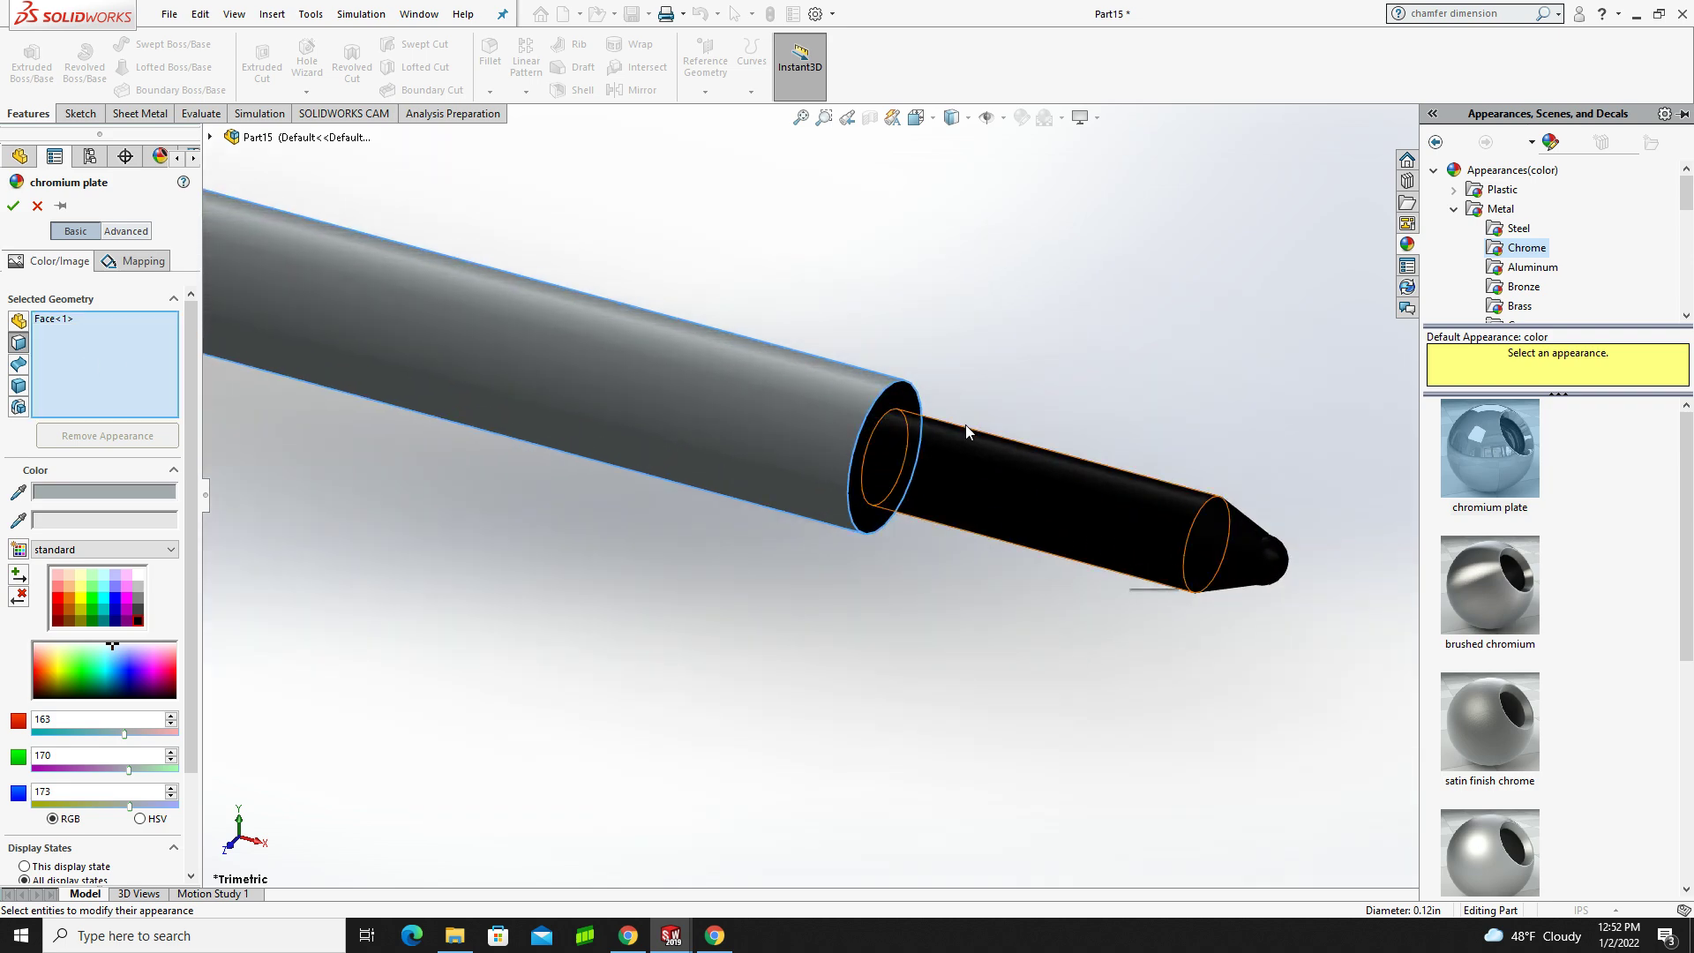
pyautogui.click(901, 404)
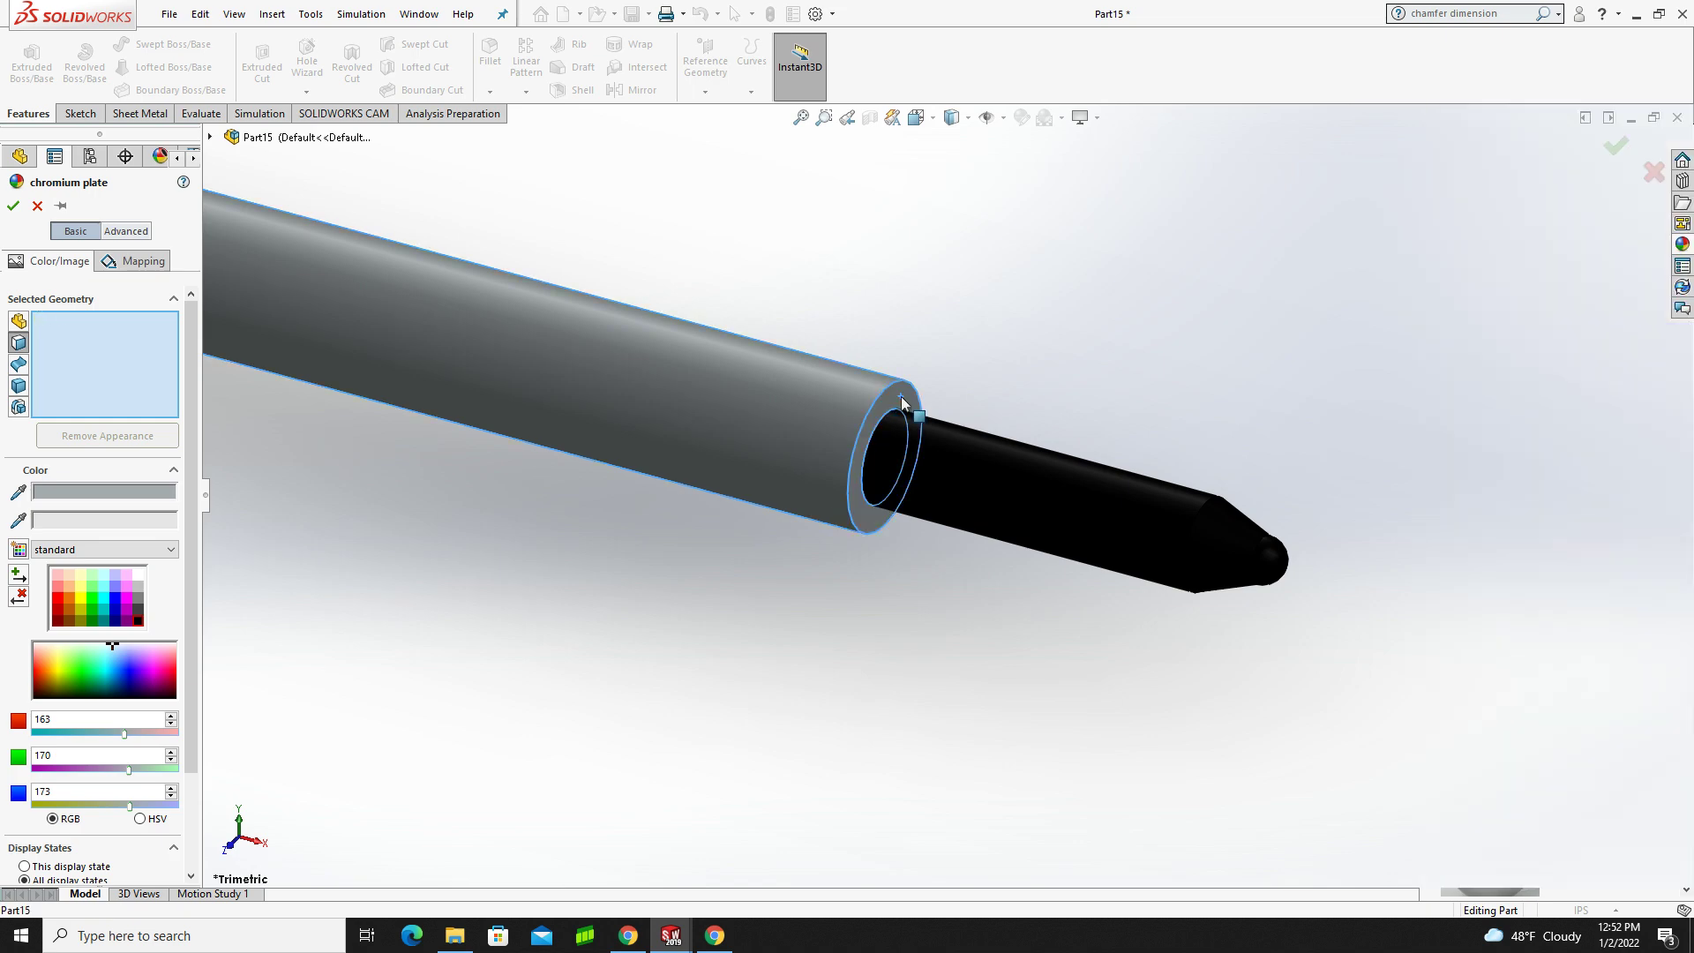
pyautogui.click(947, 468)
pyautogui.click(1211, 562)
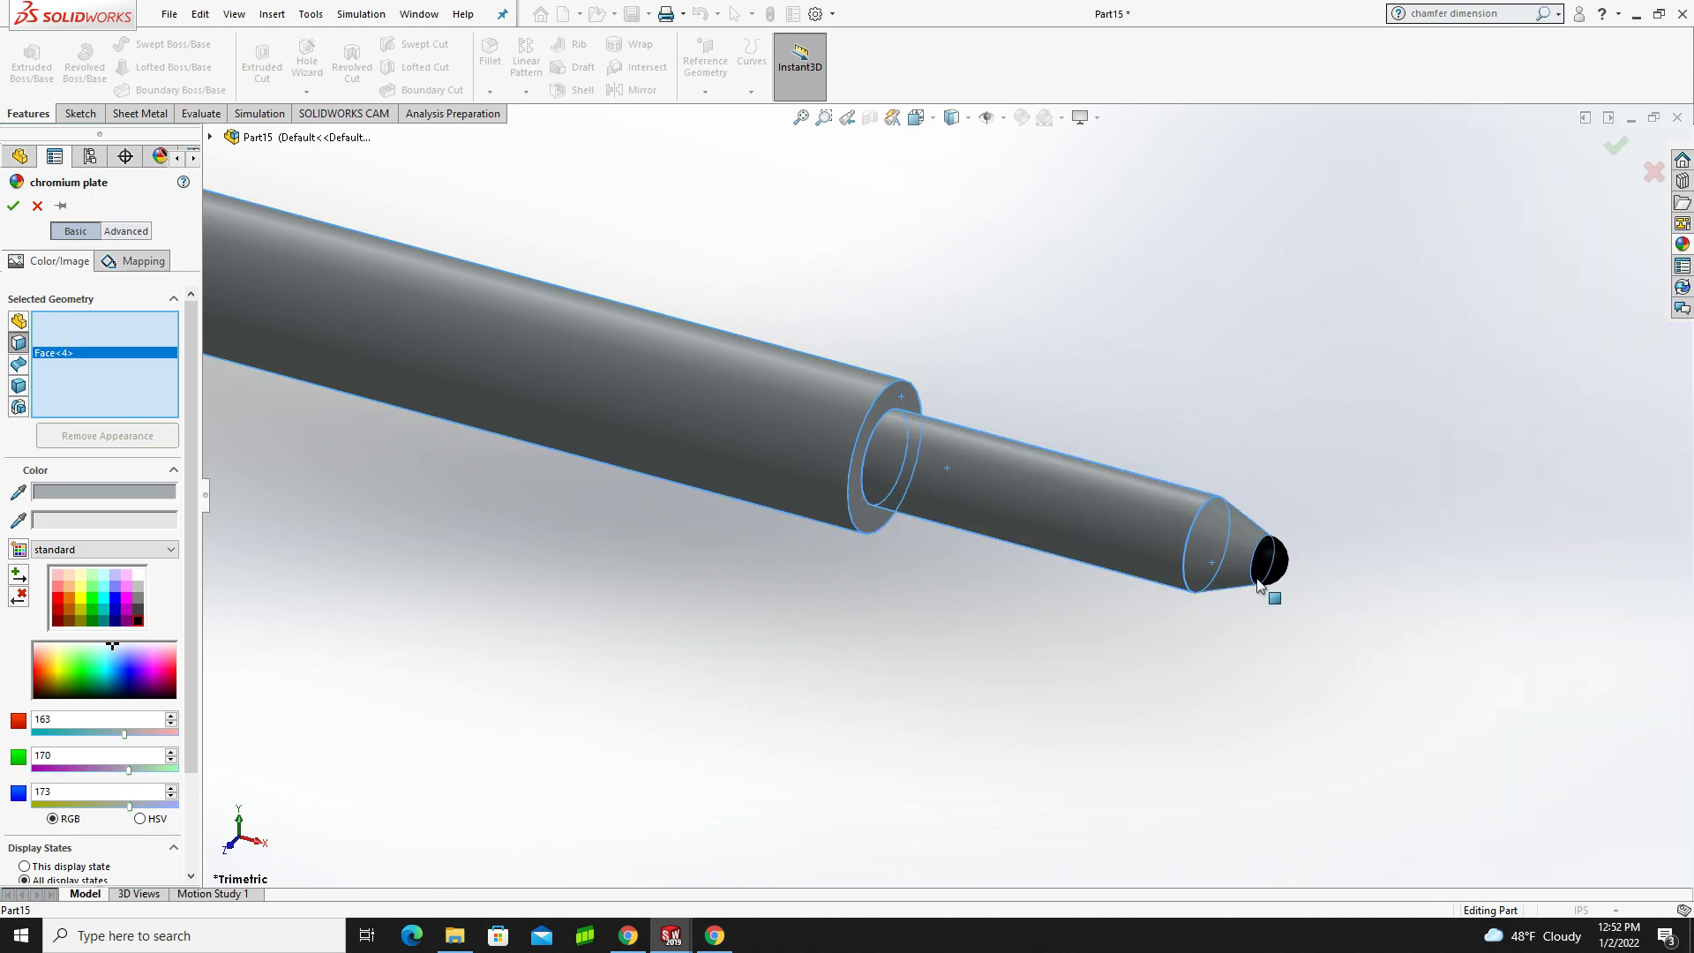
pyautogui.click(1279, 571)
pyautogui.scroll(5, 1279, 571)
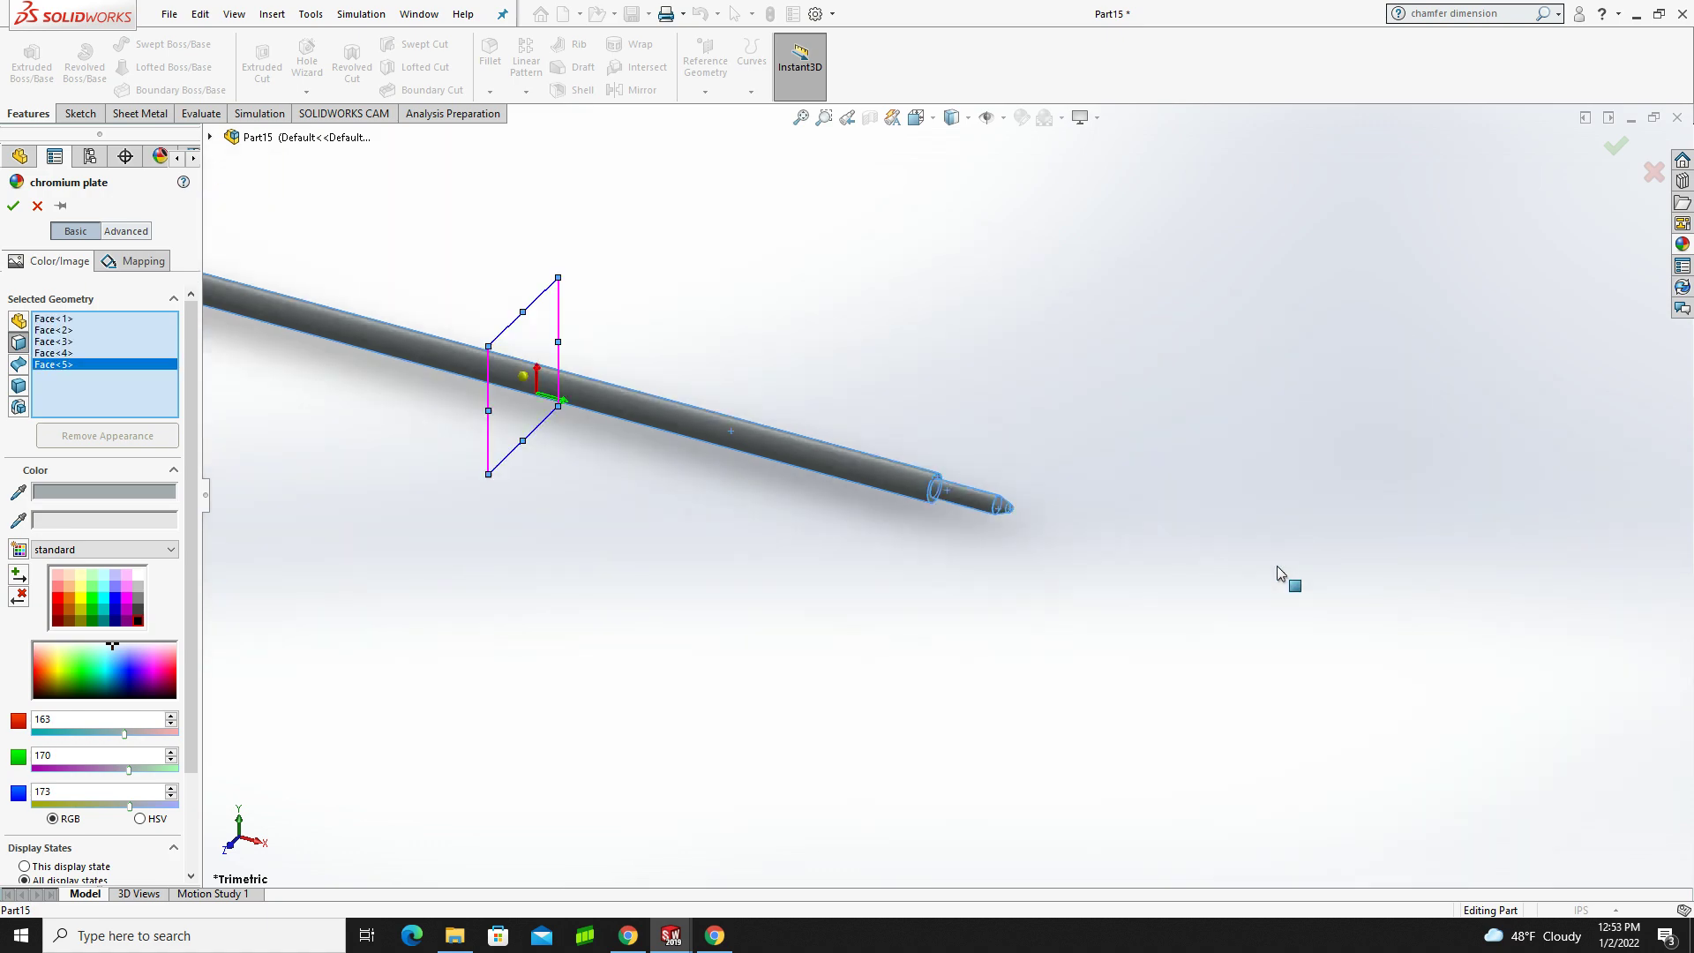
pyautogui.click(12, 205)
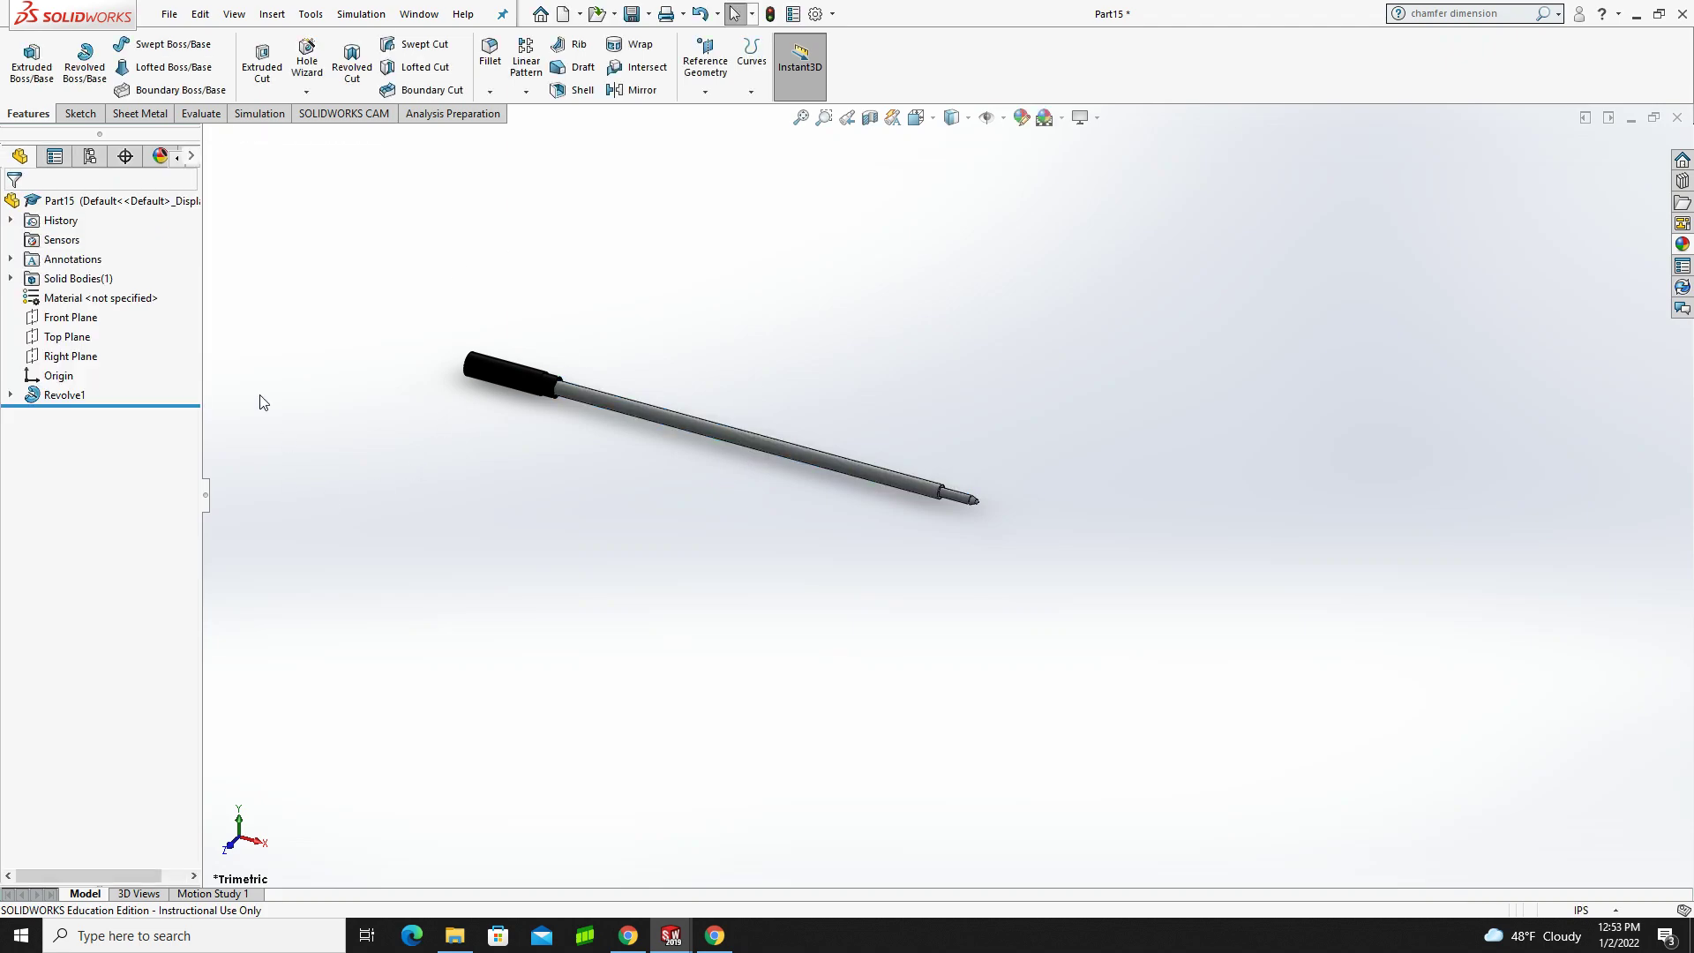
pyautogui.press('f')
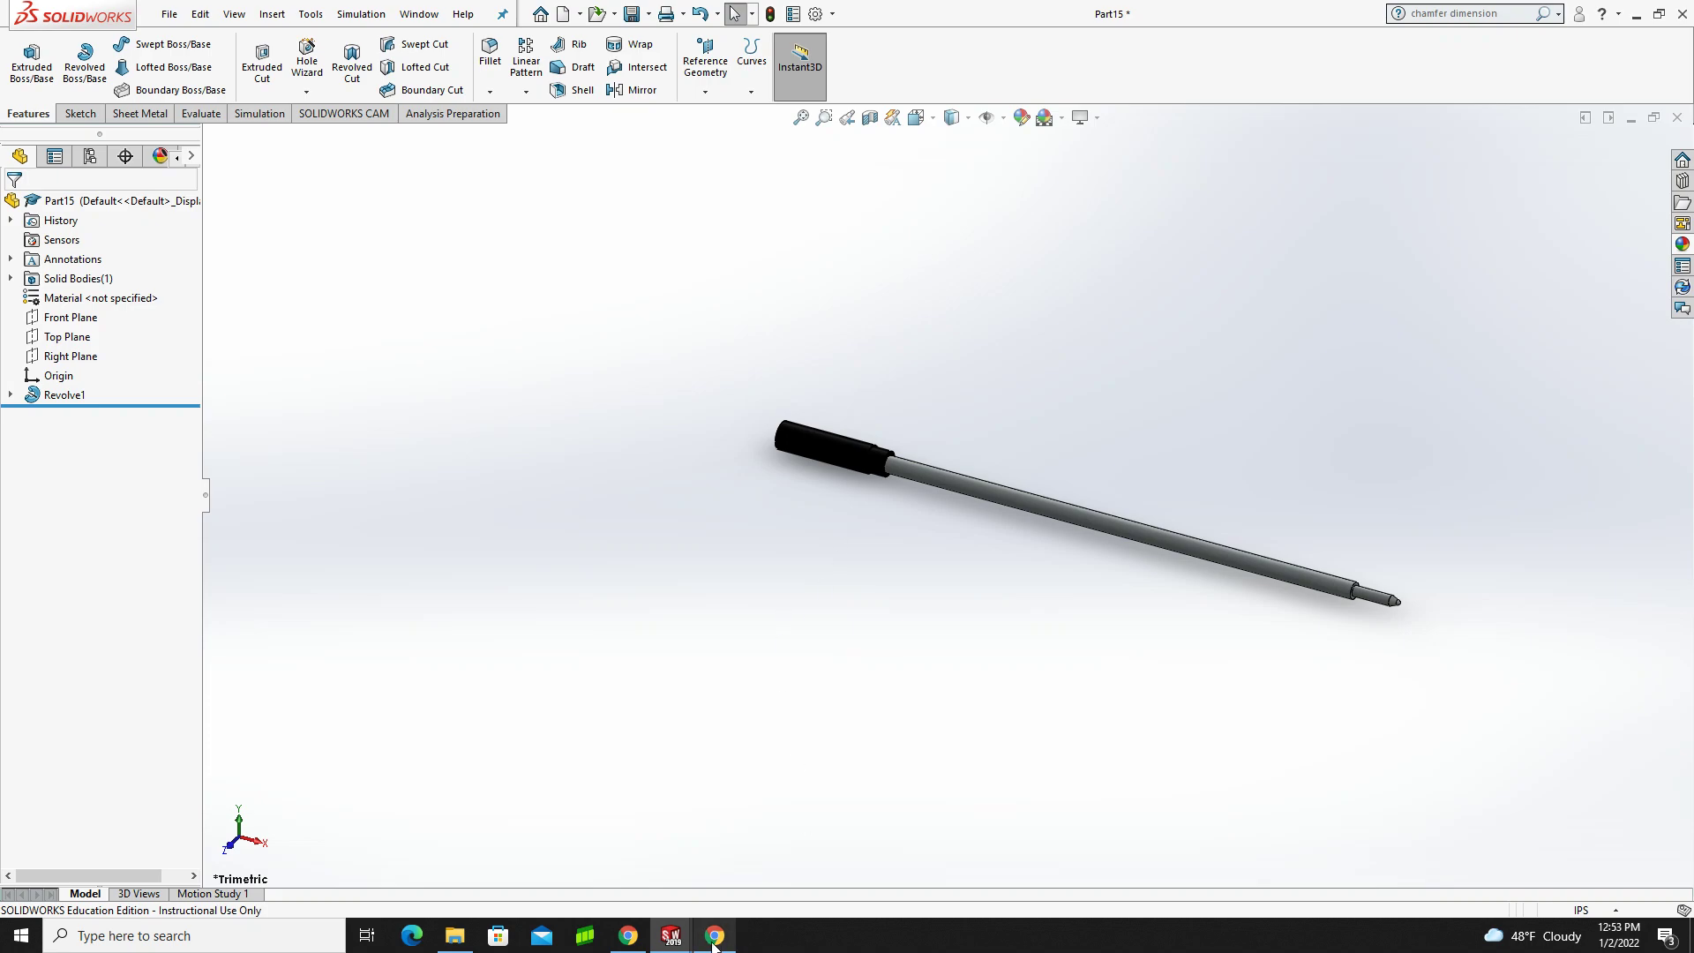
pyautogui.moveTo(714, 942)
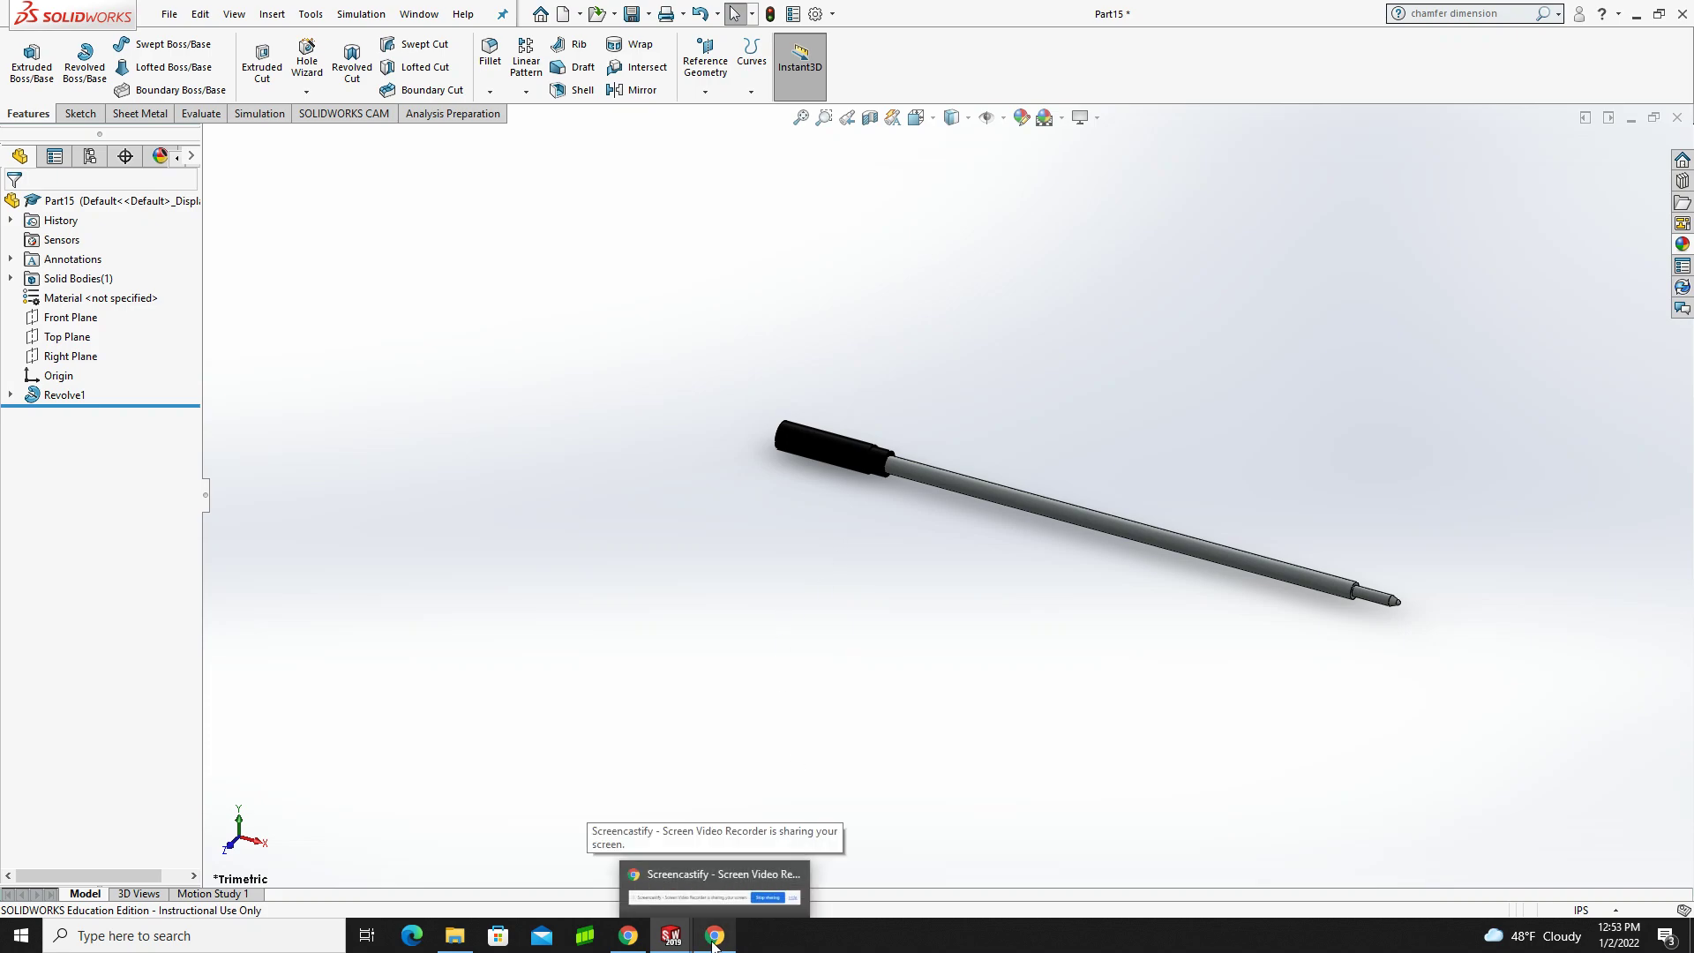